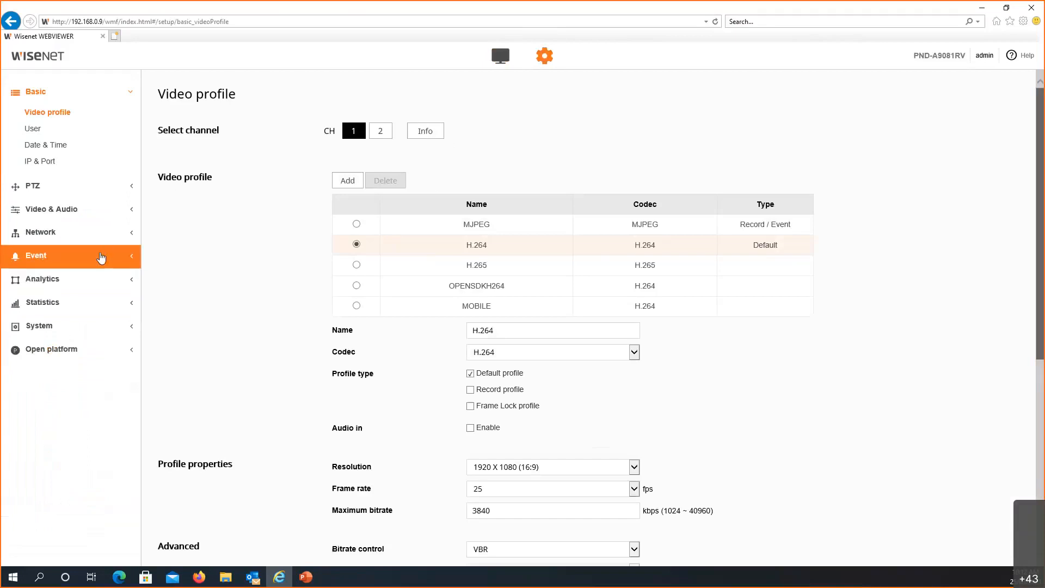
# Open the Object detection analytics and examine its object types, event actions, exclude areas, common settings and BestShot options.
pyautogui.click(96, 285)
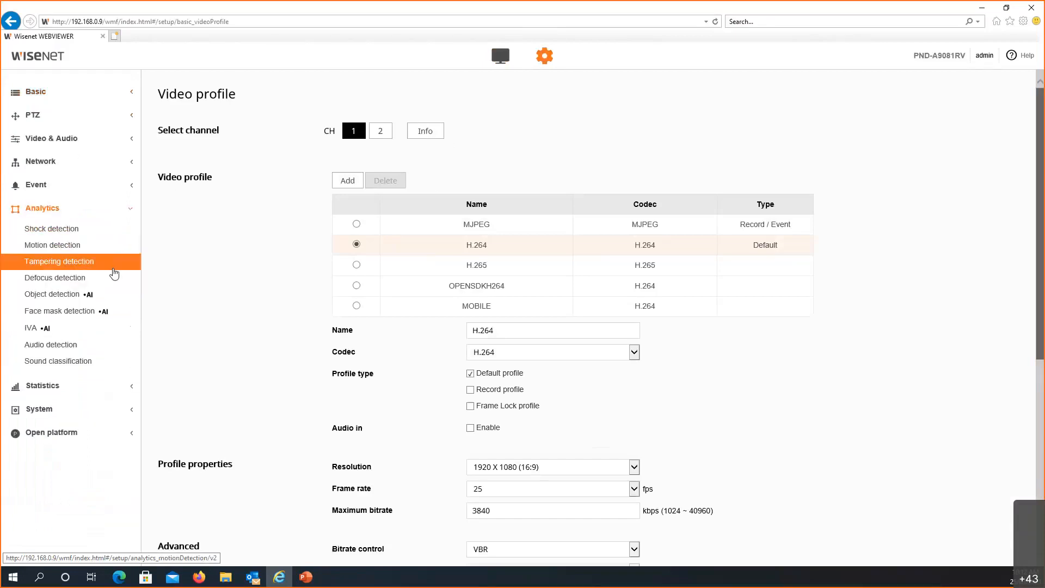
pyautogui.click(97, 297)
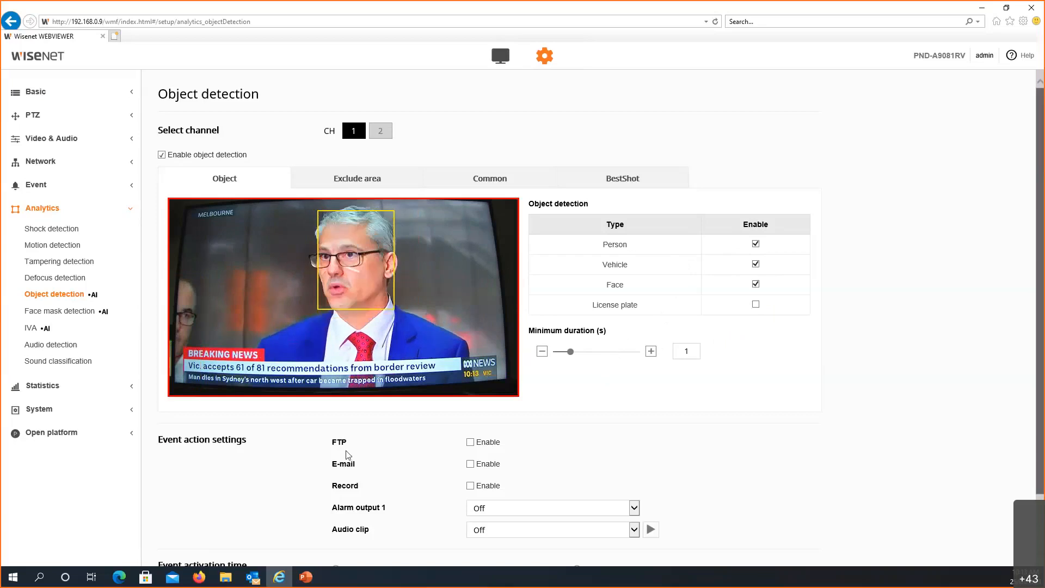
pyautogui.scroll(-2, 272, 469)
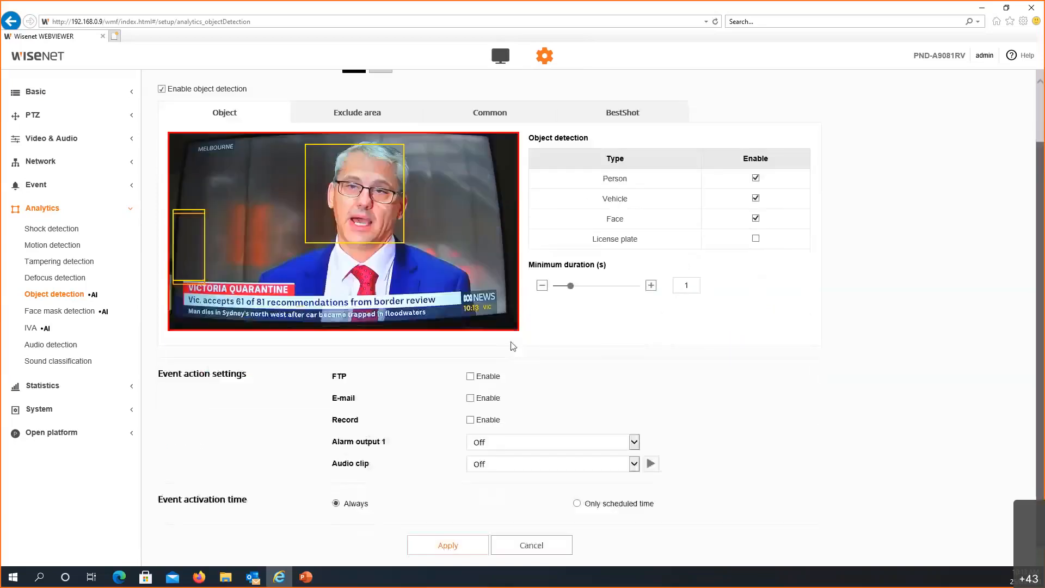
pyautogui.scroll(2, 456, 401)
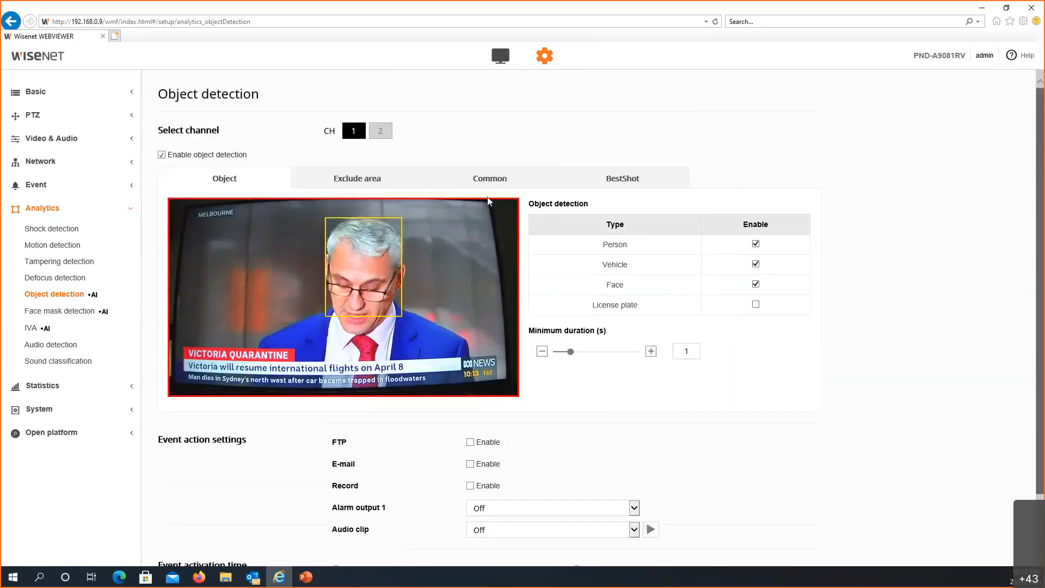
pyautogui.click(373, 179)
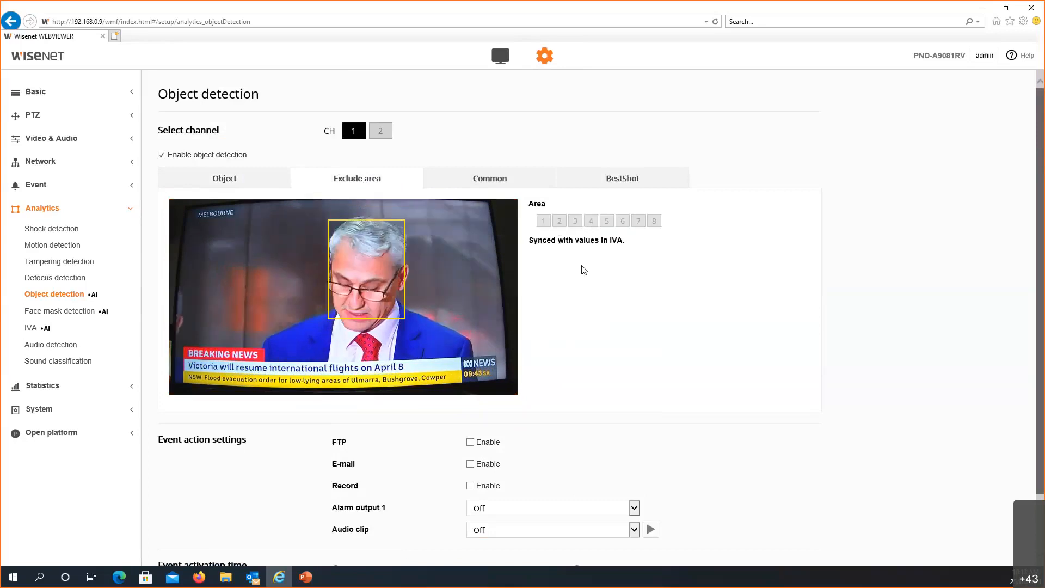
pyautogui.click(493, 180)
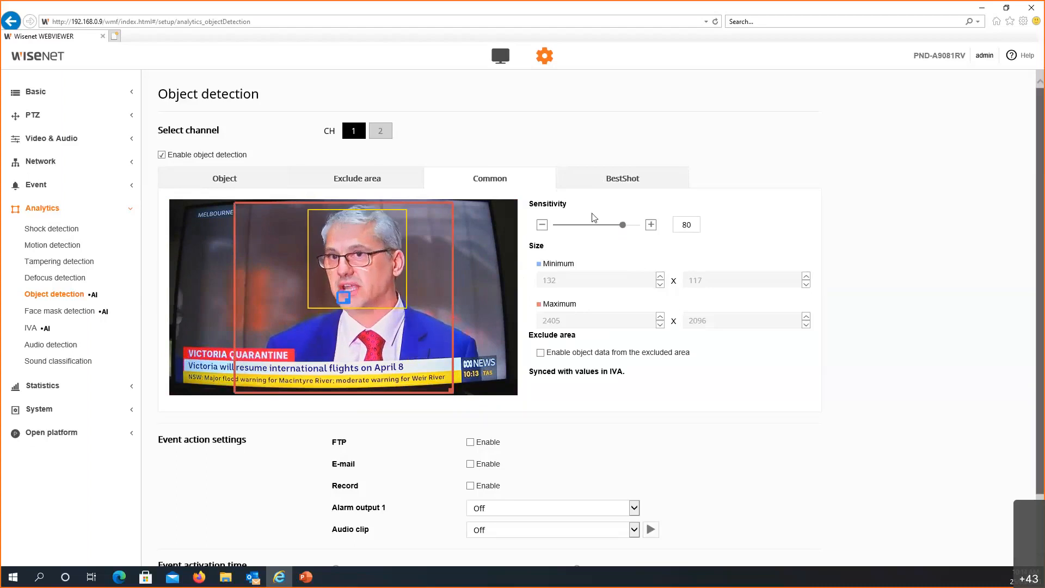
pyautogui.click(633, 180)
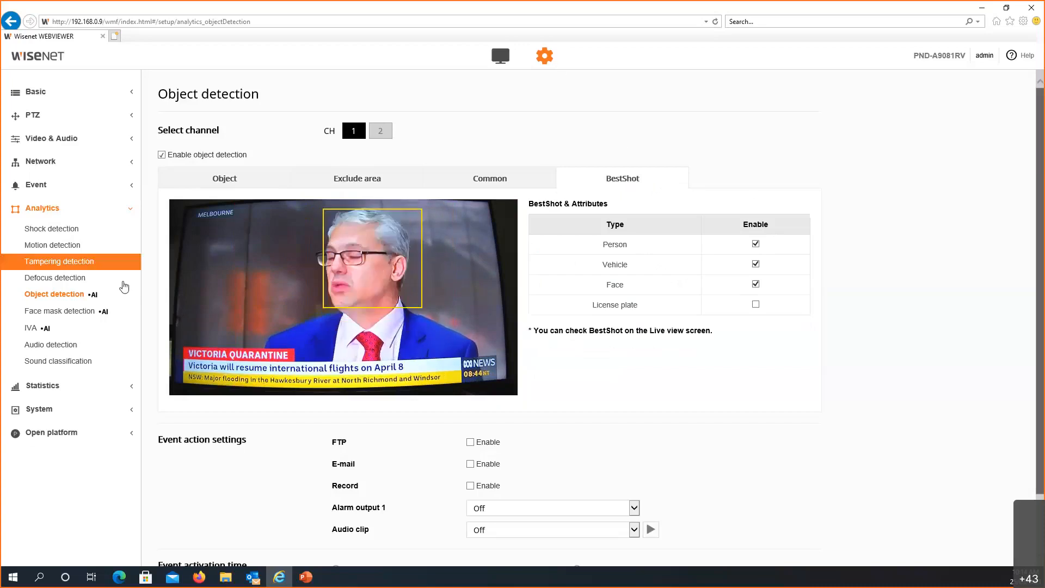
# Enable face mask detection on channel 1 and apply the change.
pyautogui.click(80, 316)
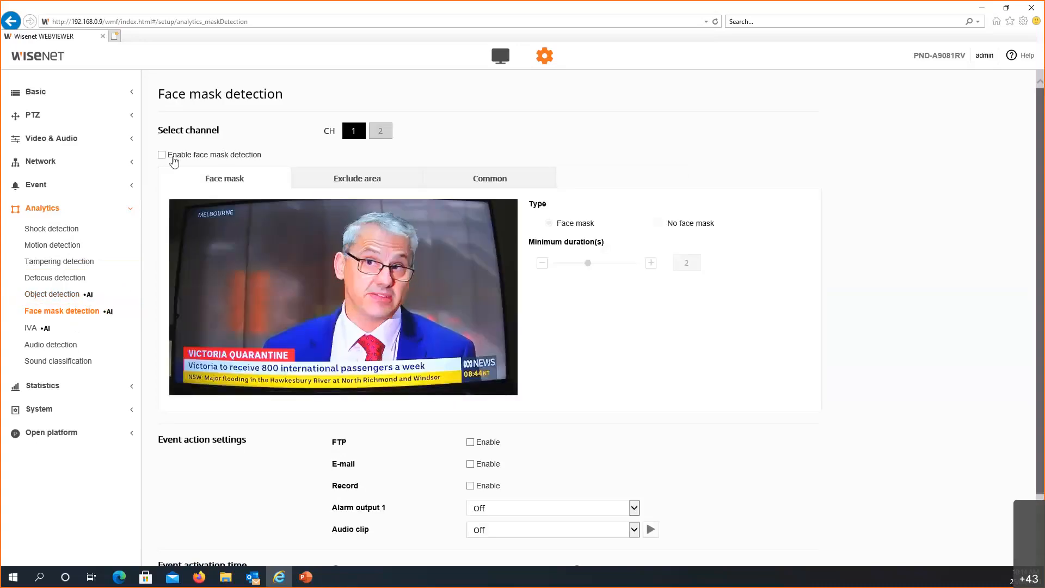
pyautogui.click(161, 154)
pyautogui.click(493, 337)
pyautogui.scroll(-2, 574, 459)
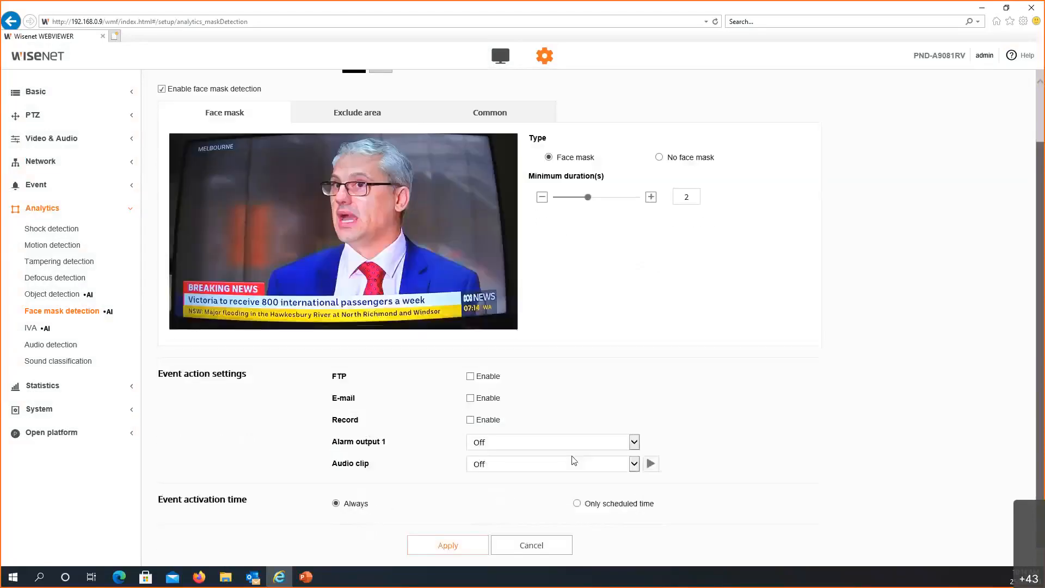
pyautogui.click(459, 546)
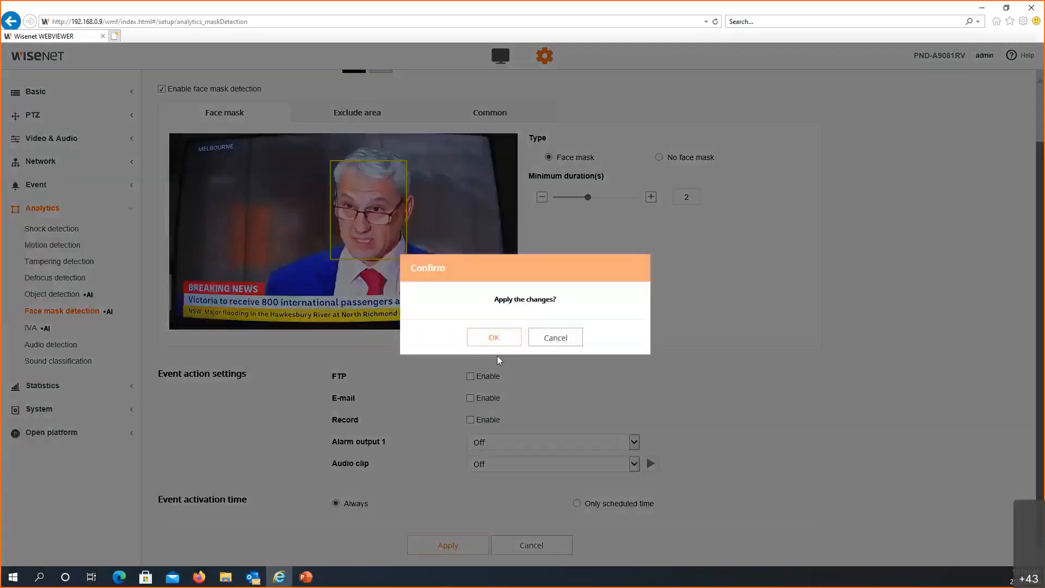
pyautogui.click(495, 337)
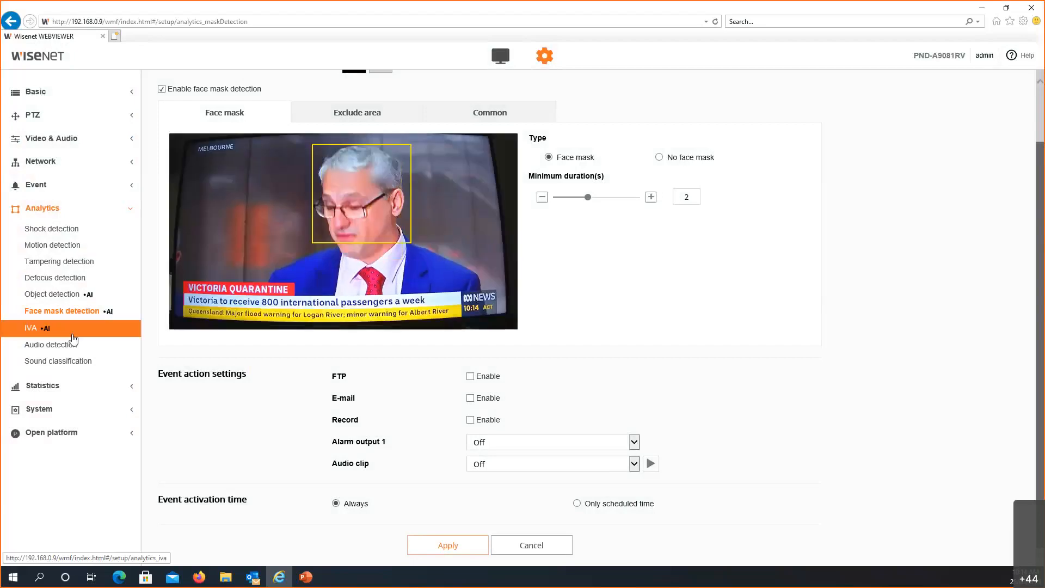
# Open the IVA settings and enable intelligent video analytics on channel 1.
pyautogui.click(33, 333)
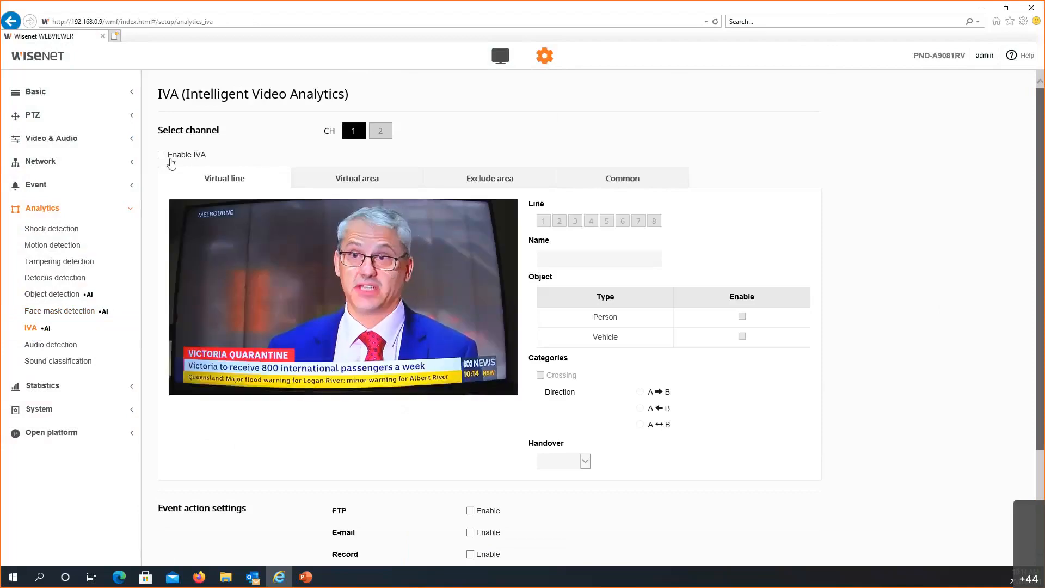
pyautogui.click(171, 157)
pyautogui.click(497, 335)
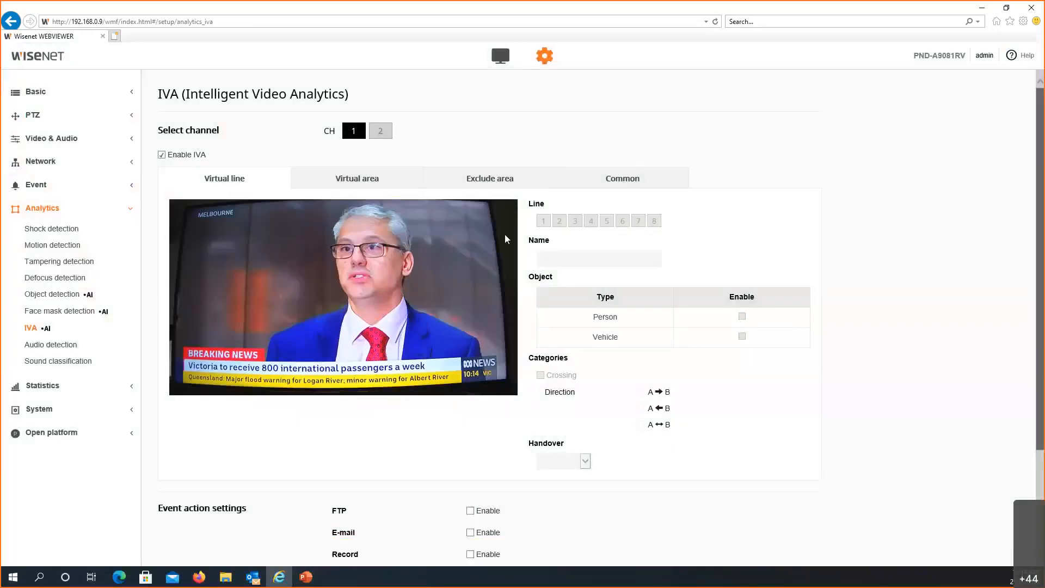
# Draw a vertical virtual line through the middle of the video and set its crossing direction to both ways (A ↔ B).
pyautogui.click(295, 290)
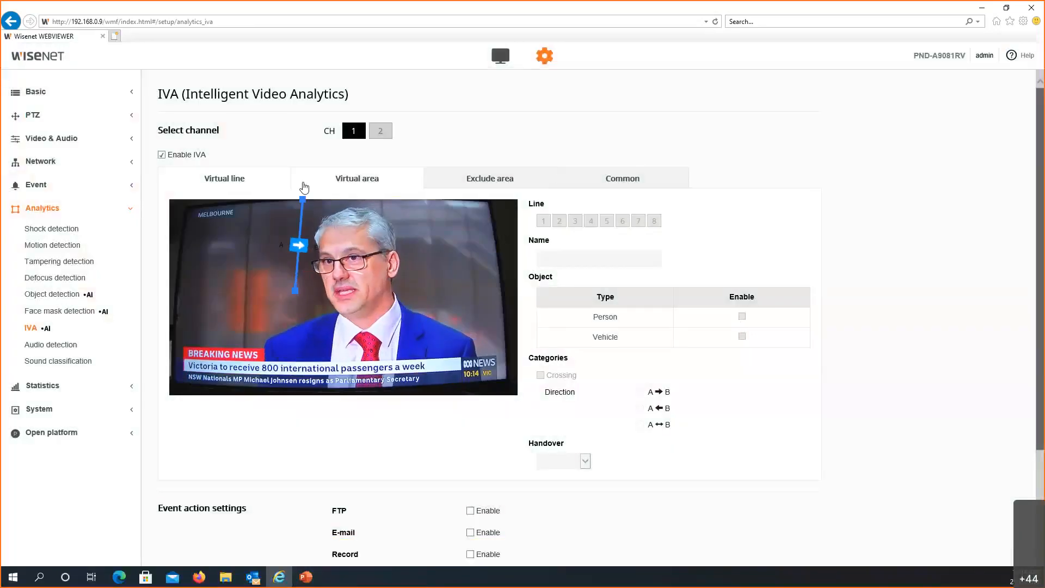
pyautogui.click(372, 226)
pyautogui.moveTo(295, 291); pyautogui.dragTo(373, 366)
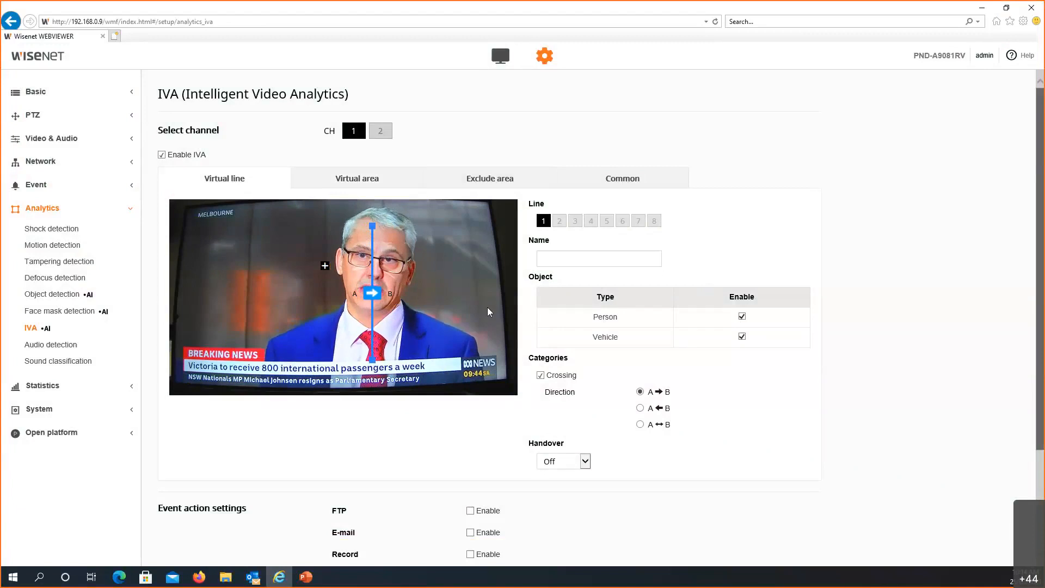
pyautogui.click(640, 425)
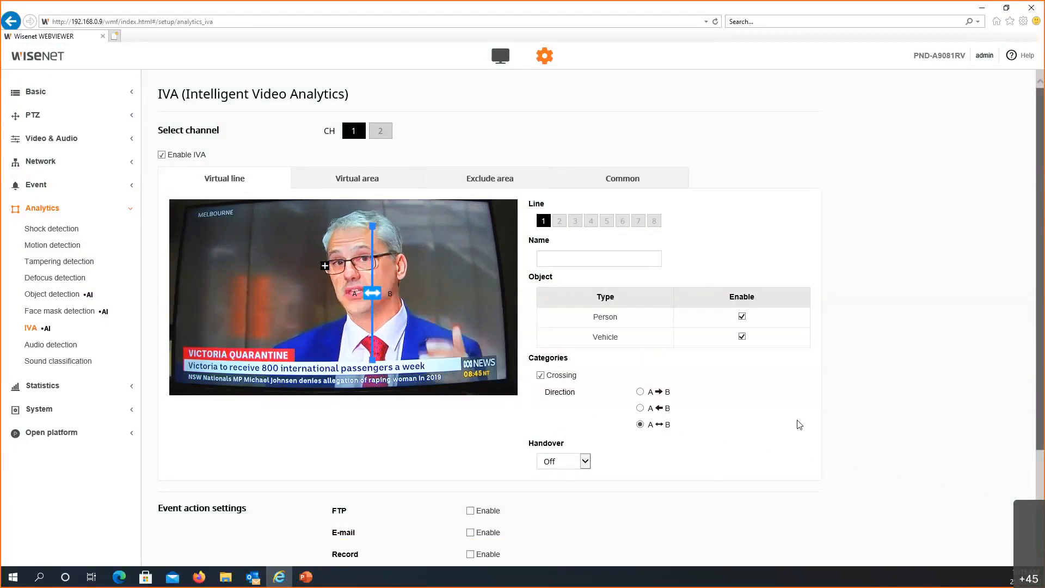
# Examine the virtual line's handover options and the IVA settings for virtual areas, exclude areas and common sensitivity and size.
pyautogui.scroll(-1, 785, 414)
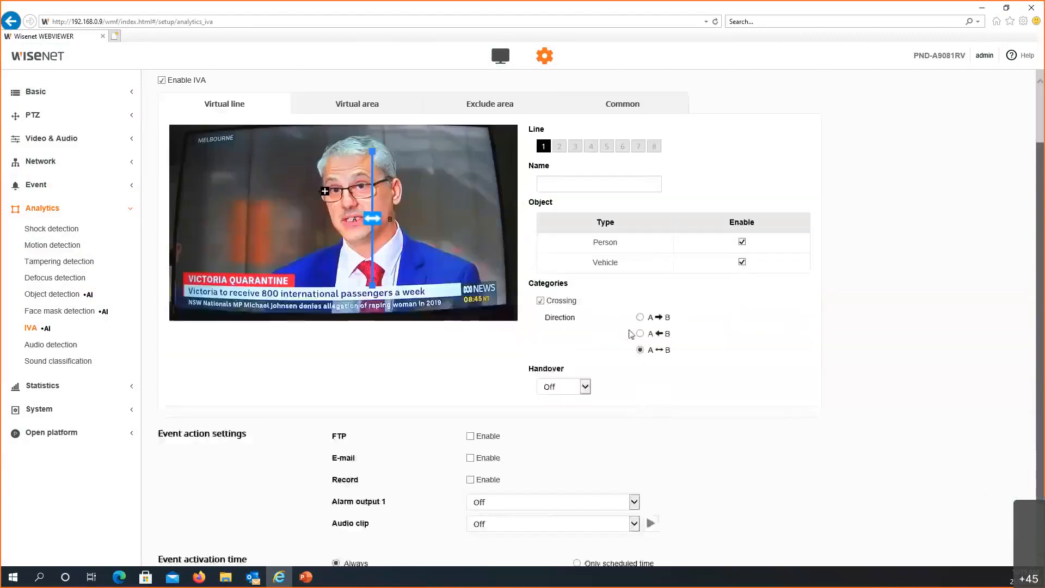
pyautogui.click(584, 387)
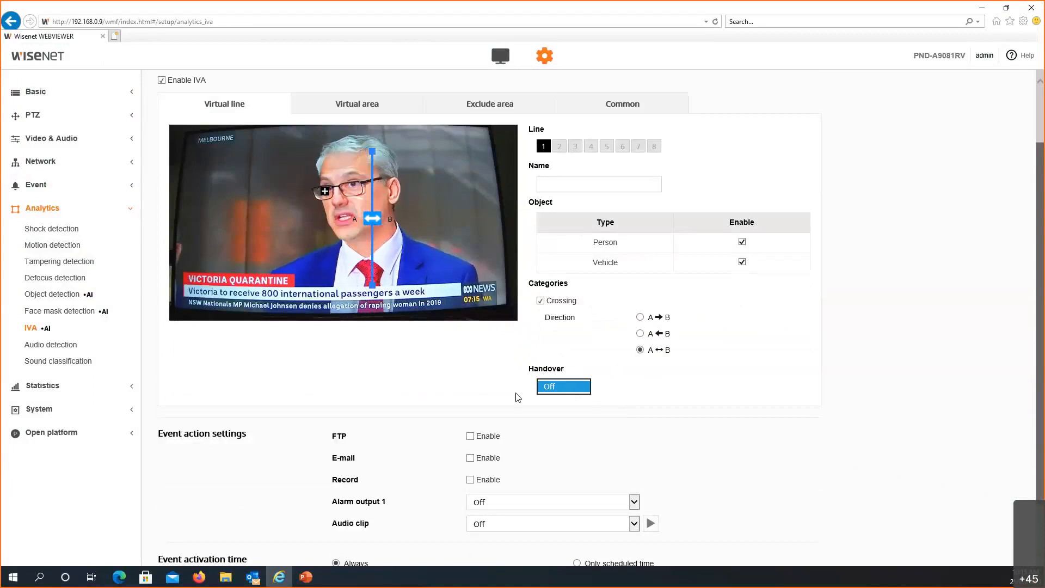
pyautogui.click(583, 390)
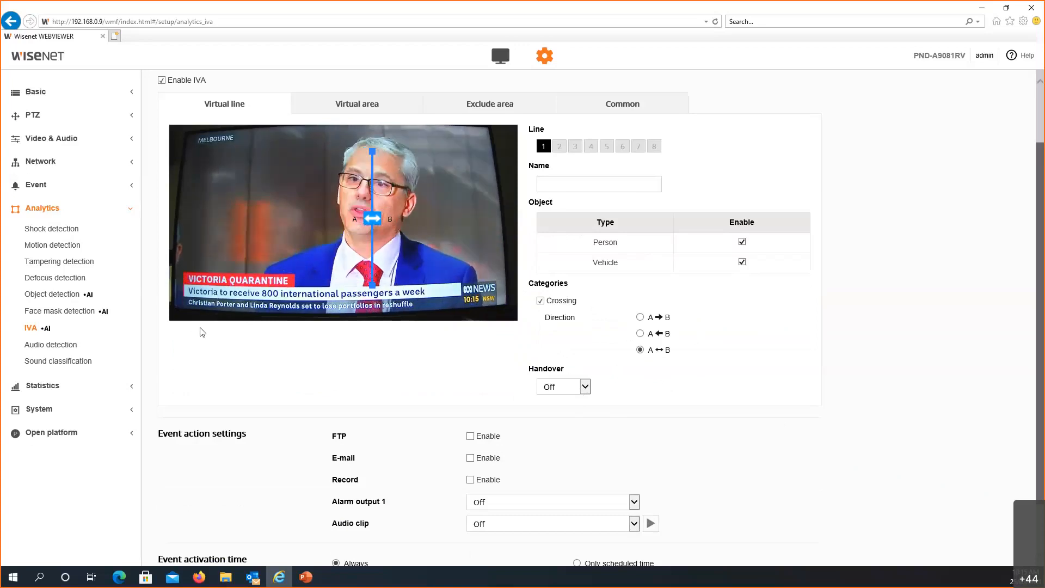
pyautogui.scroll(2, 683, 234)
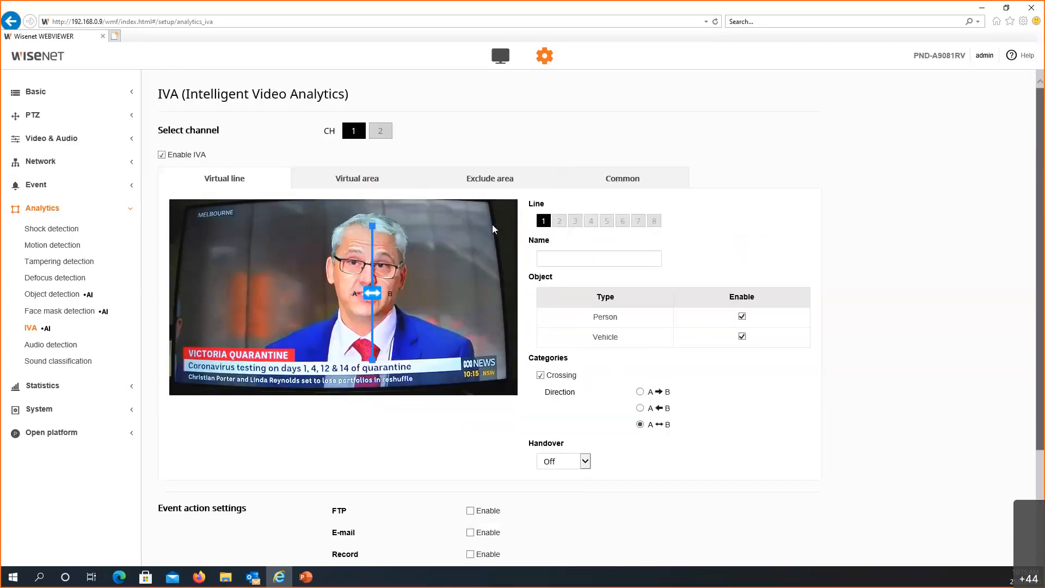
pyautogui.click(374, 185)
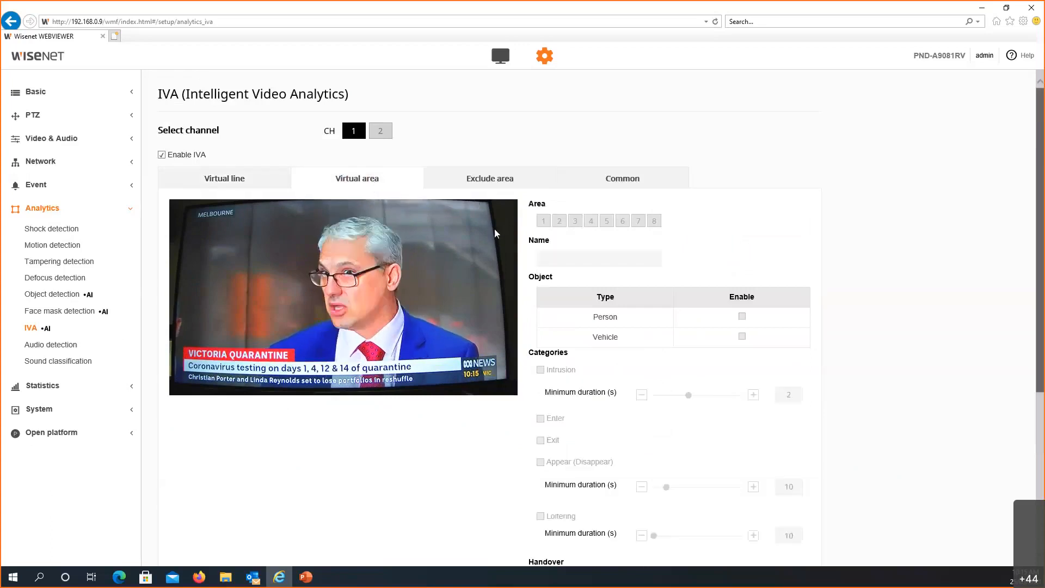
pyautogui.scroll(-2, 449, 488)
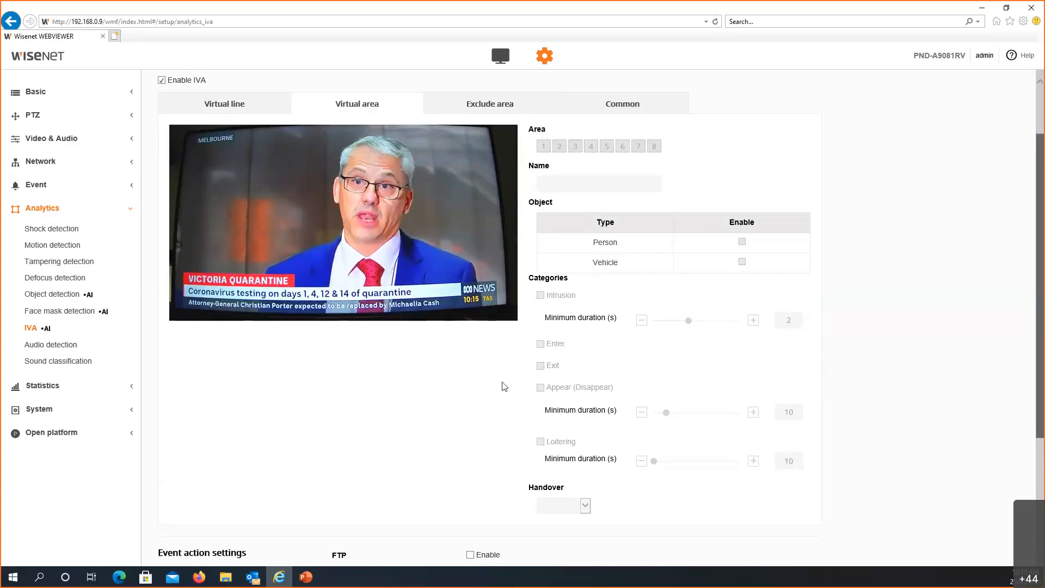
pyautogui.scroll(-2, 544, 441)
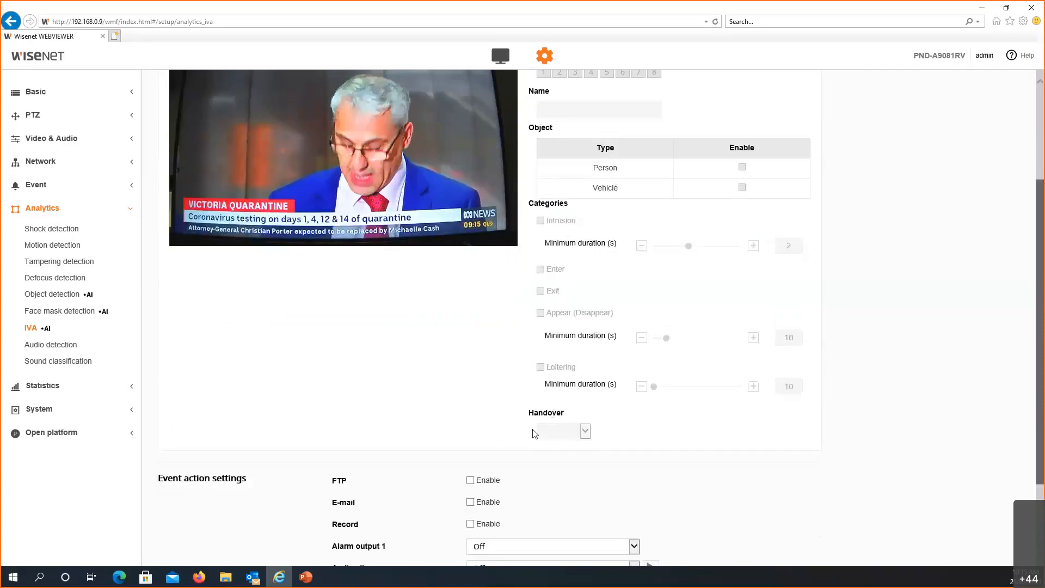
pyautogui.scroll(-2, 300, 412)
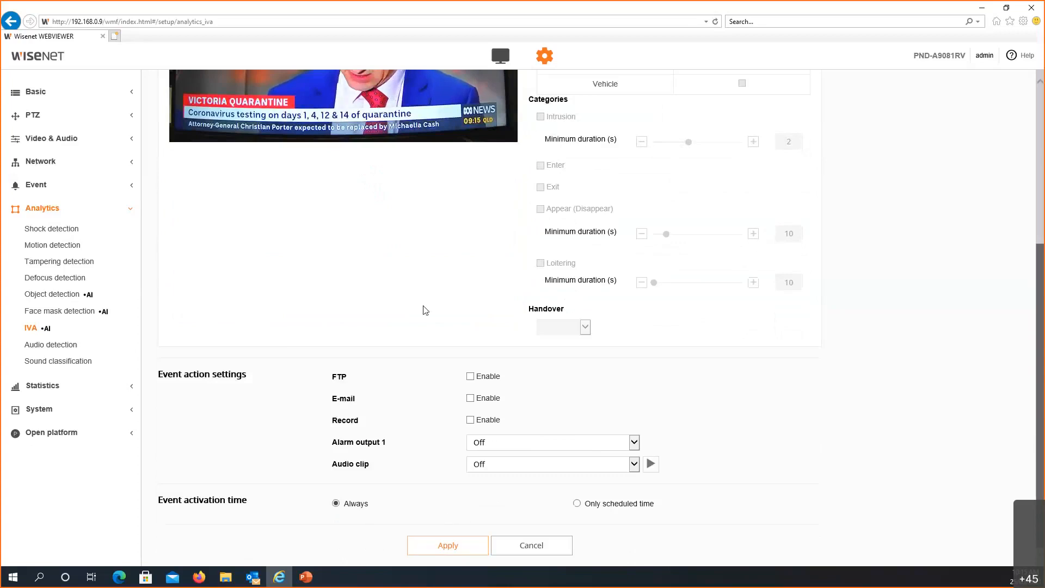
pyautogui.scroll(4, 441, 316)
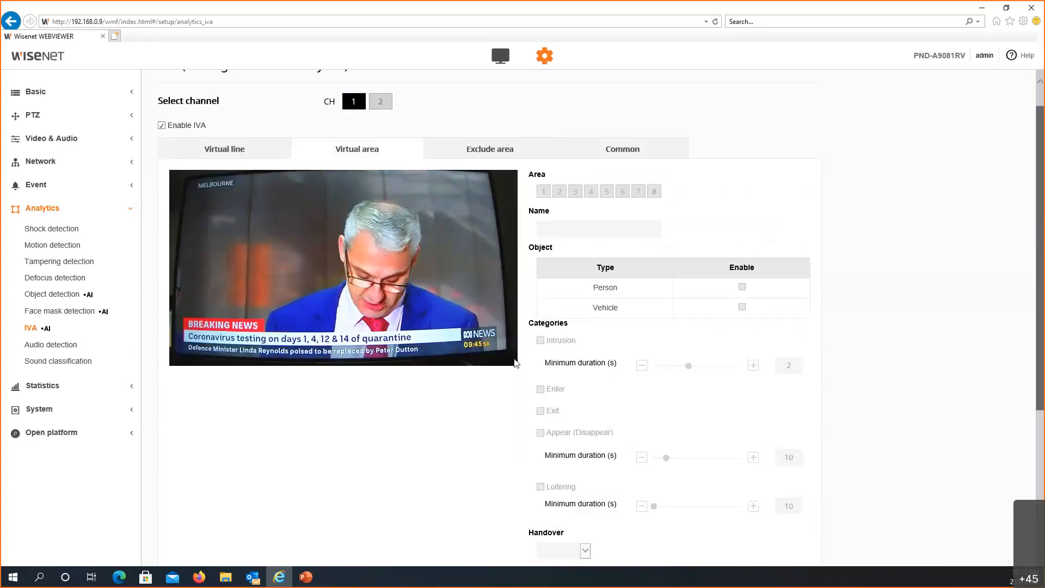
pyautogui.click(522, 158)
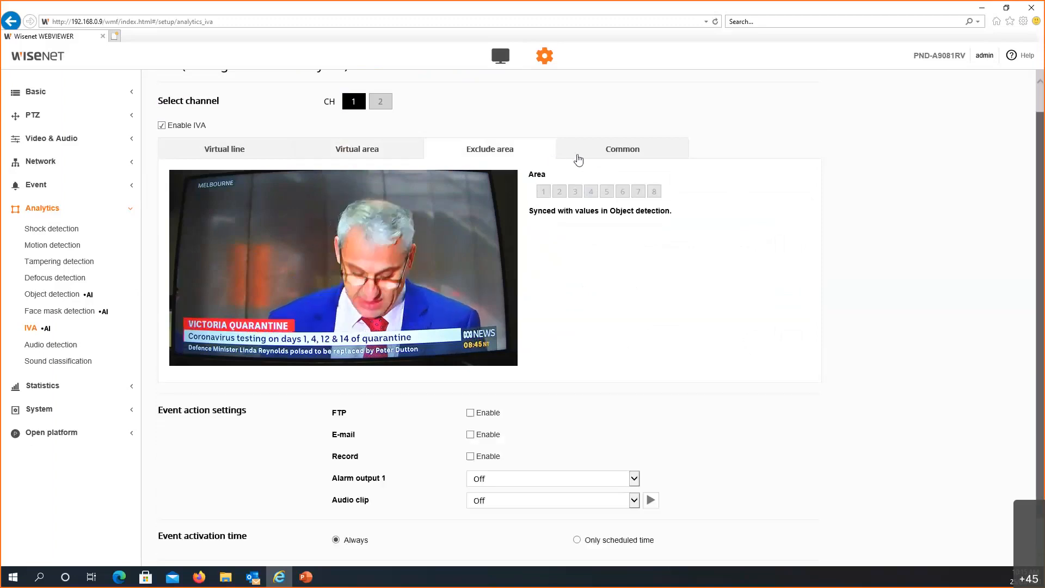
pyautogui.click(598, 158)
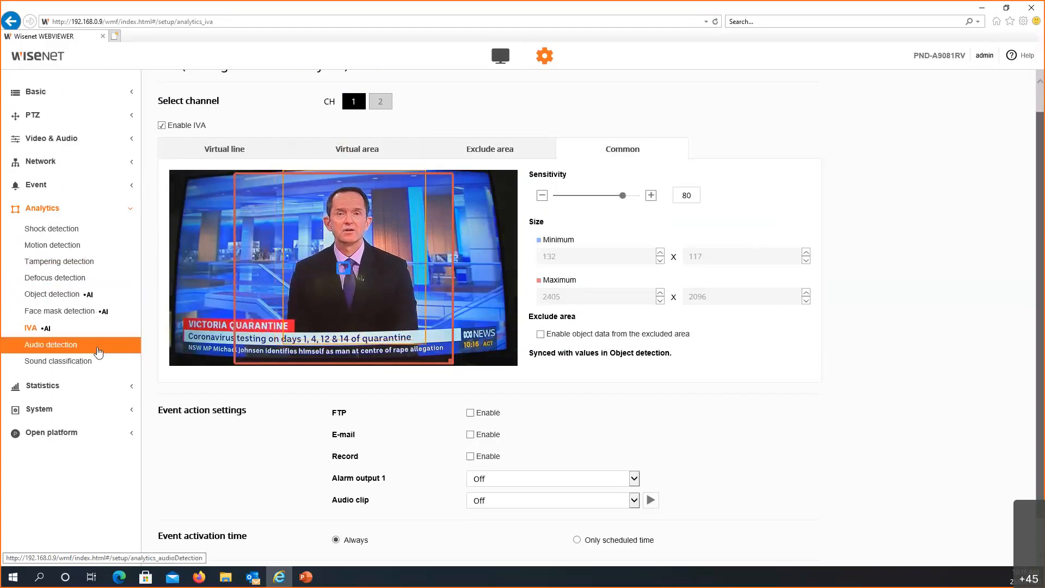
# Look over the available Statistics functions, return to the Analytics list and minimise the browser.
pyautogui.click(104, 388)
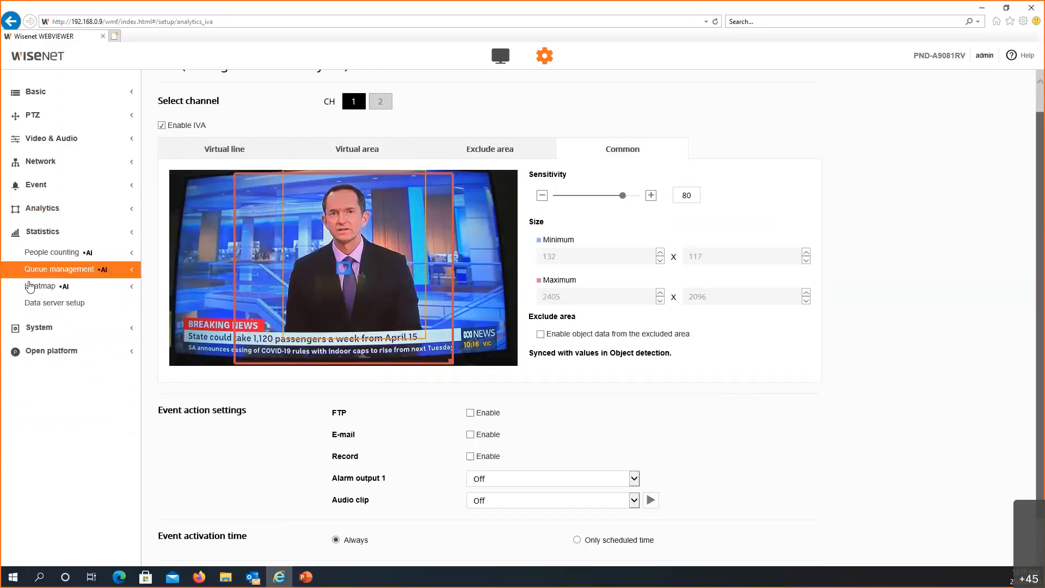
pyautogui.click(63, 287)
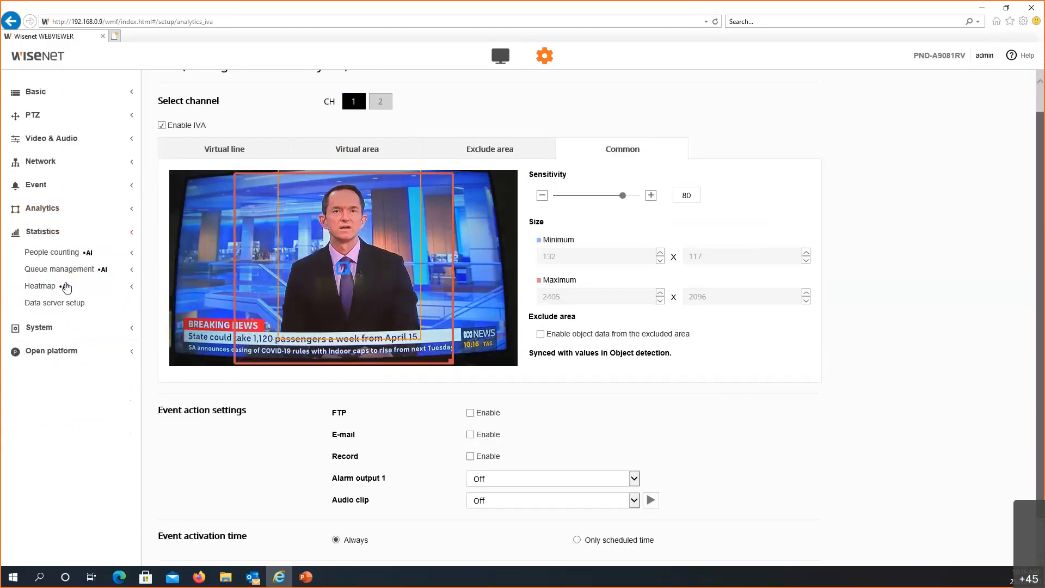
pyautogui.scroll(1, 812, 426)
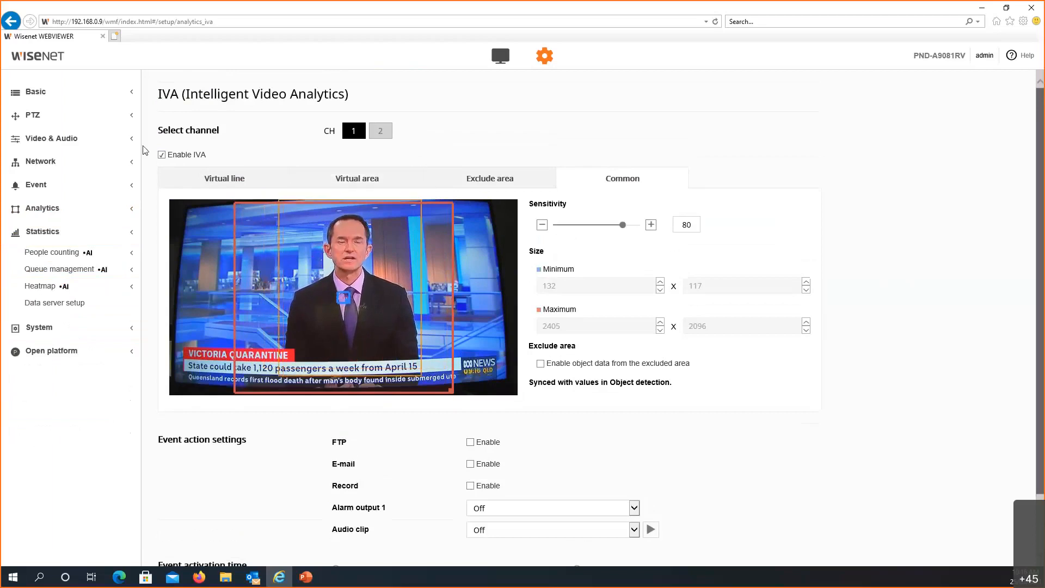
pyautogui.click(94, 217)
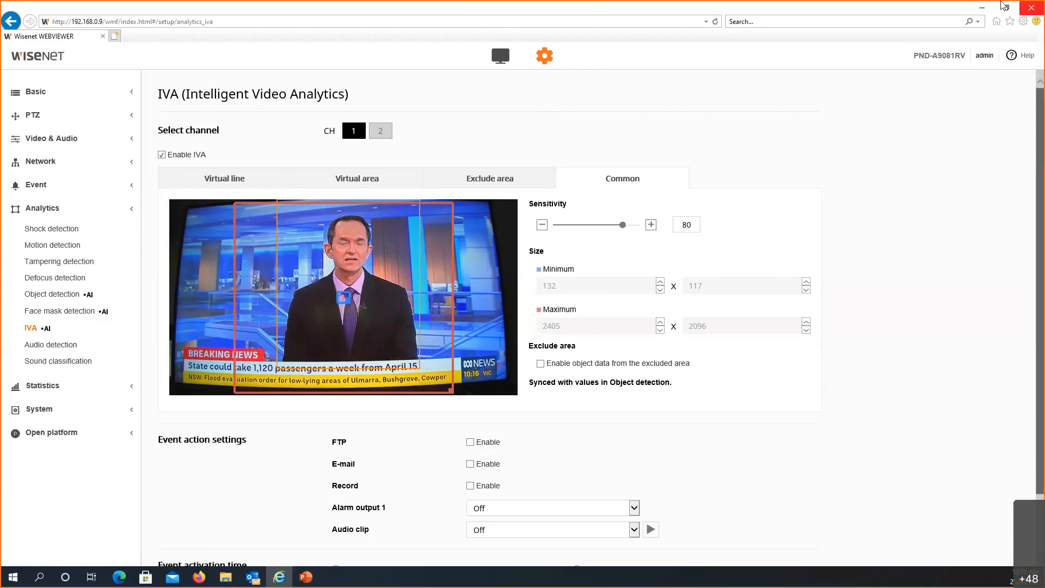
pyautogui.click(984, 9)
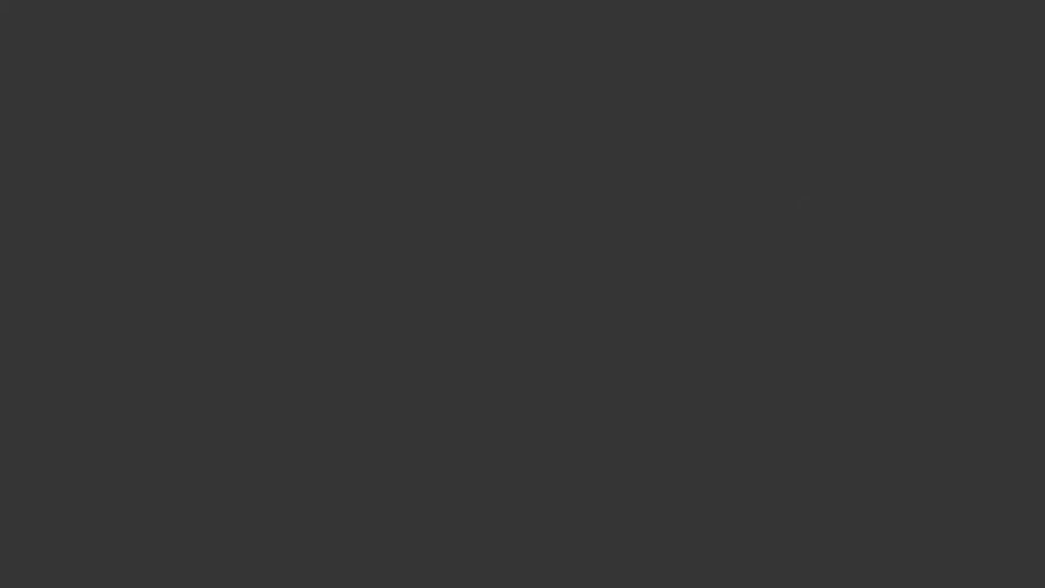
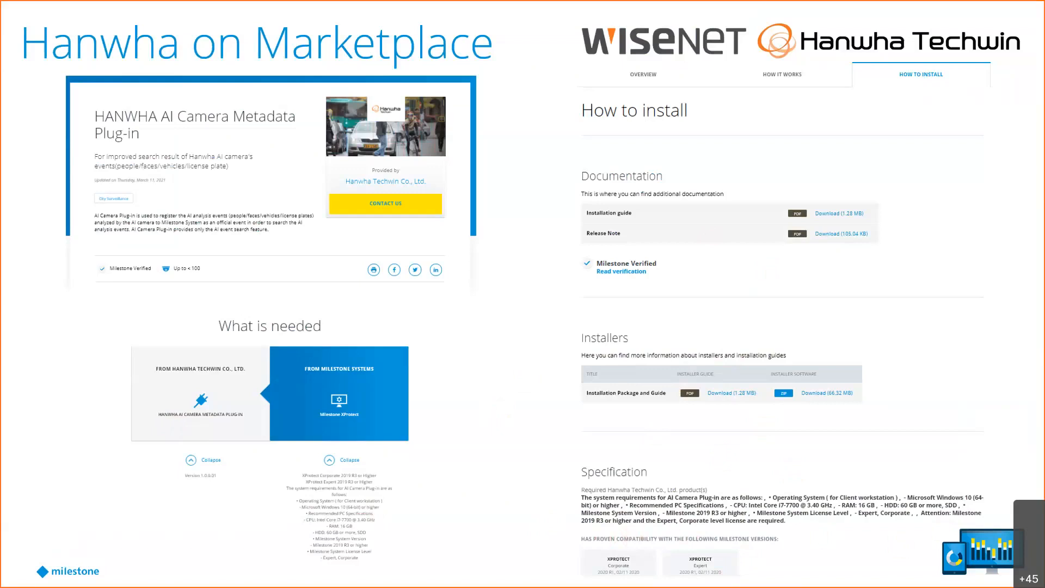
# Advance the presentation to the DEMO slide and switch to the Milestone XProtect Smart Client.
pyautogui.press('Right')
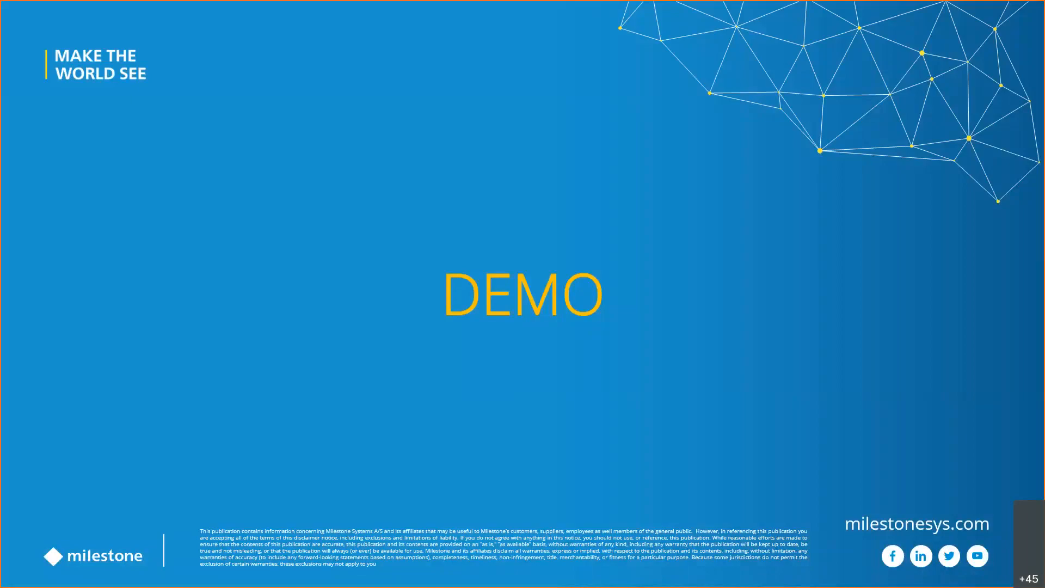
pyautogui.hotkey('alt', 'Tab')
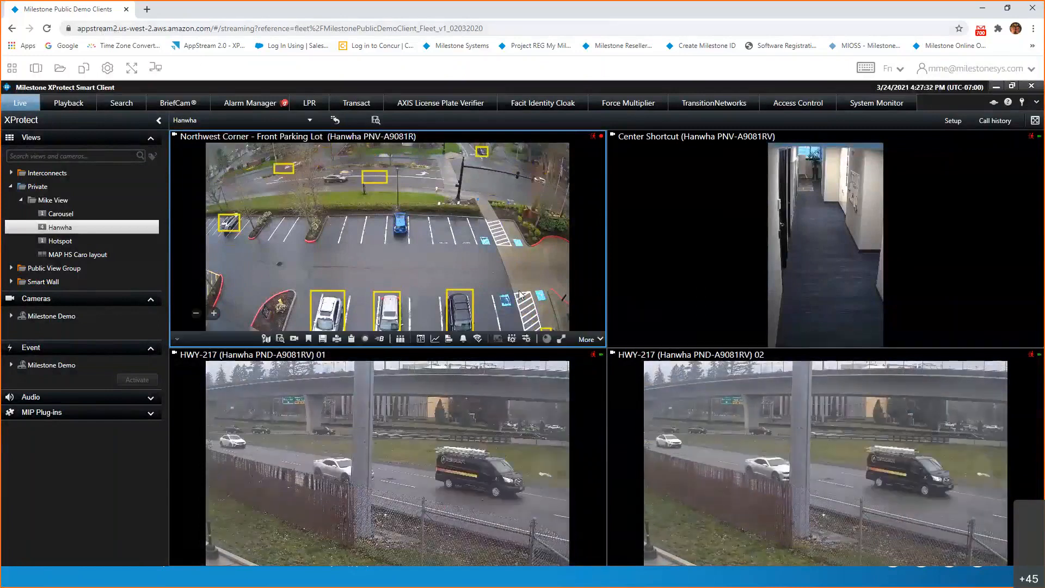
# Look over the live camera tiles of the Hanwha view and display the streamed client in full screen.
pyautogui.click(732, 242)
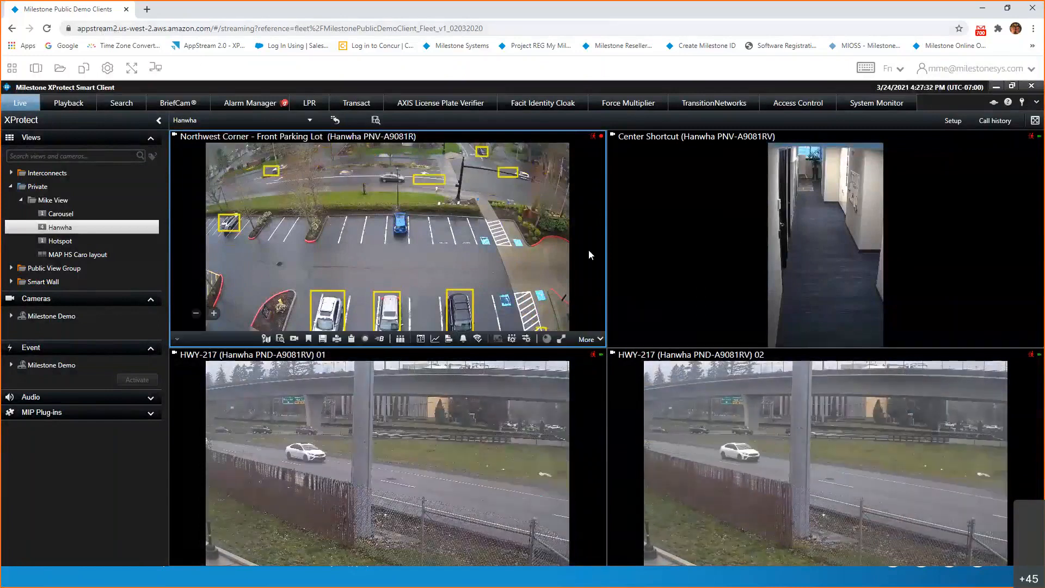
pyautogui.click(419, 225)
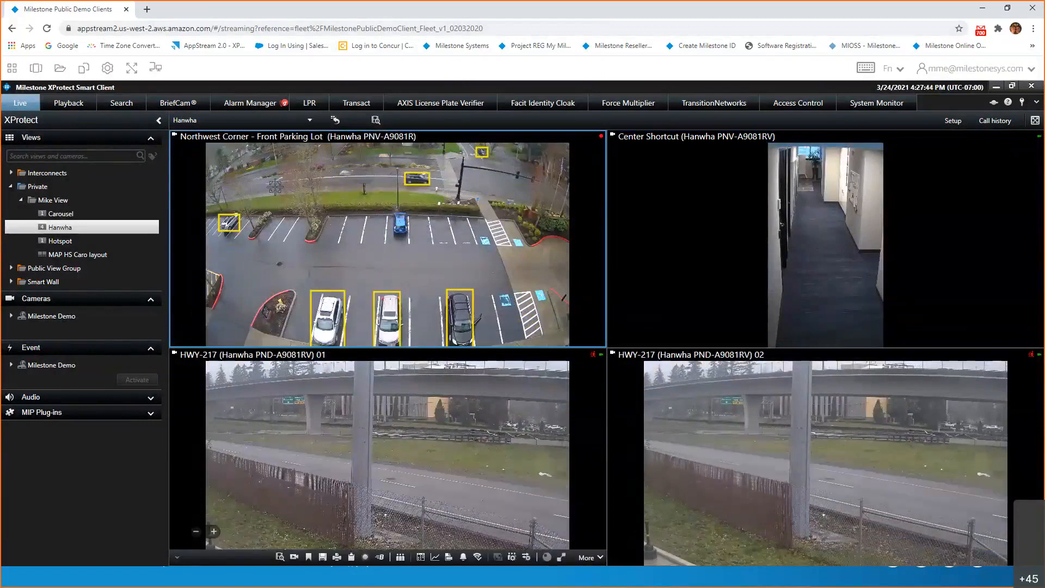
pyautogui.click(131, 69)
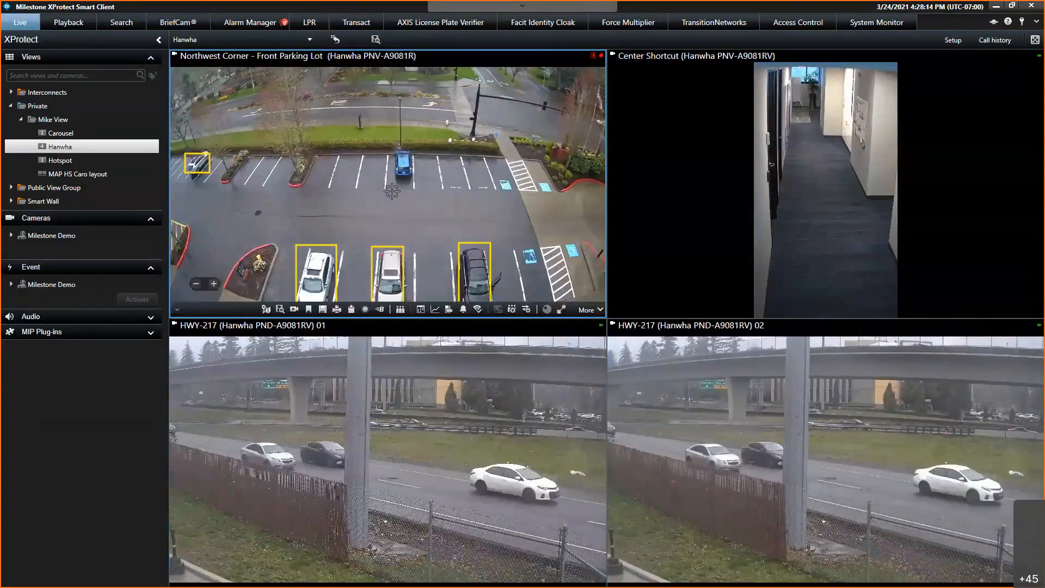
# Go to the recordings search, look at the options for saving a new search, and leave without saving.
pyautogui.click(121, 22)
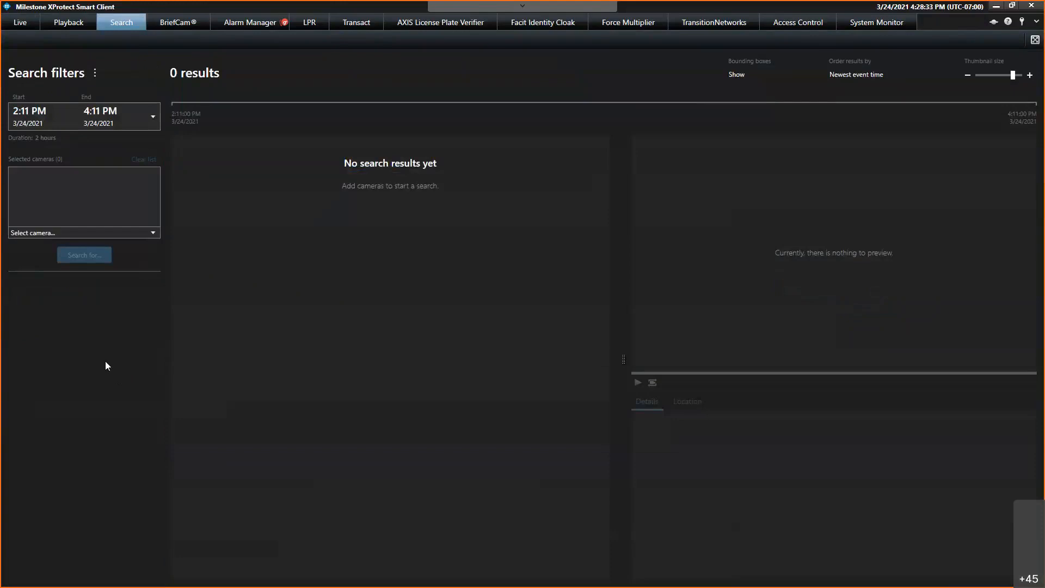
pyautogui.click(94, 73)
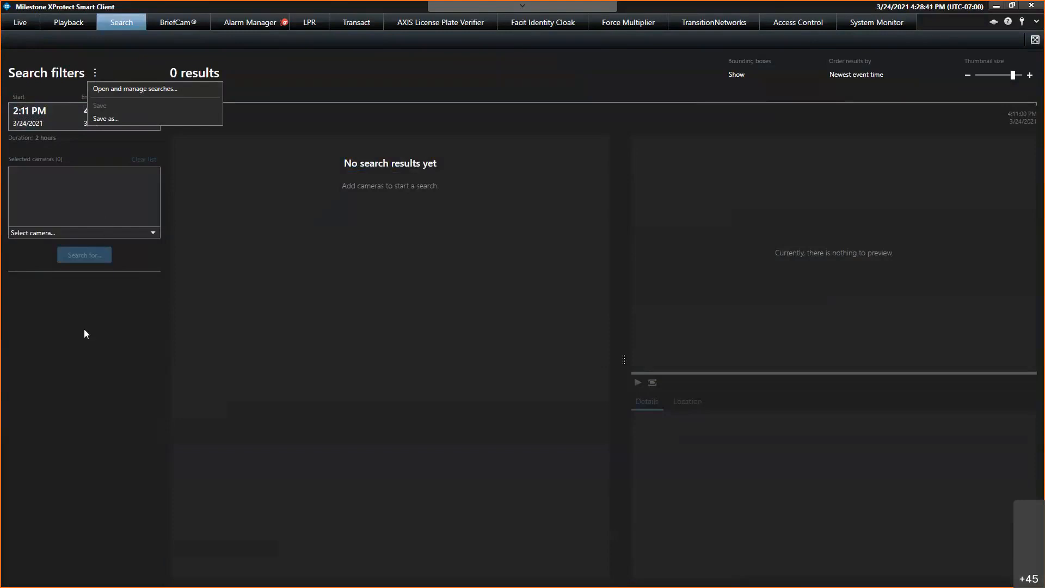
pyautogui.click(116, 120)
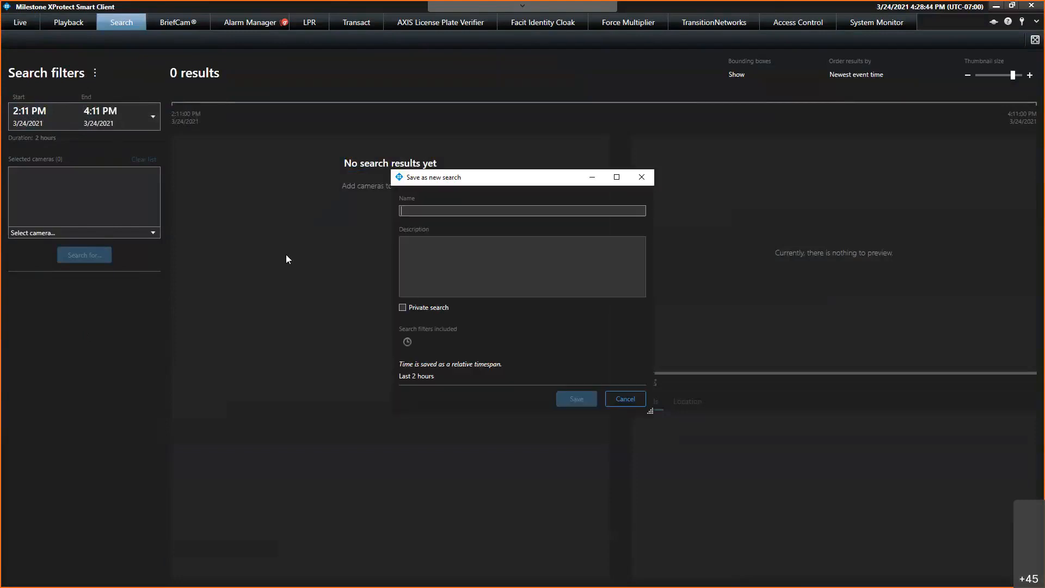
pyautogui.click(624, 399)
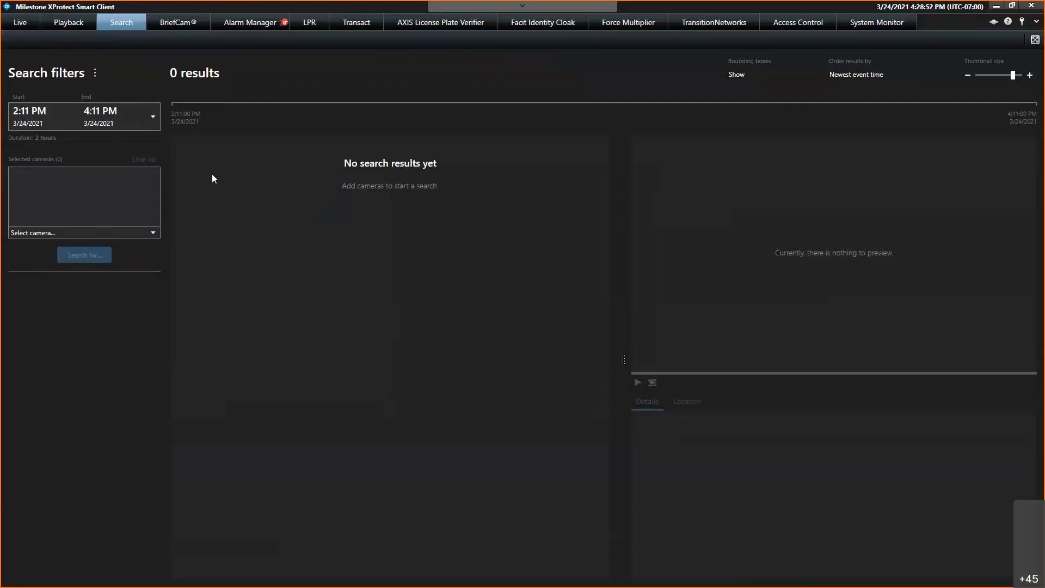
# Search the last 24 hours of the Northwest Corner - Front Parking Lot (Hanwha PNV-A9081R) camera, finding it with "hanwha".
pyautogui.click(109, 112)
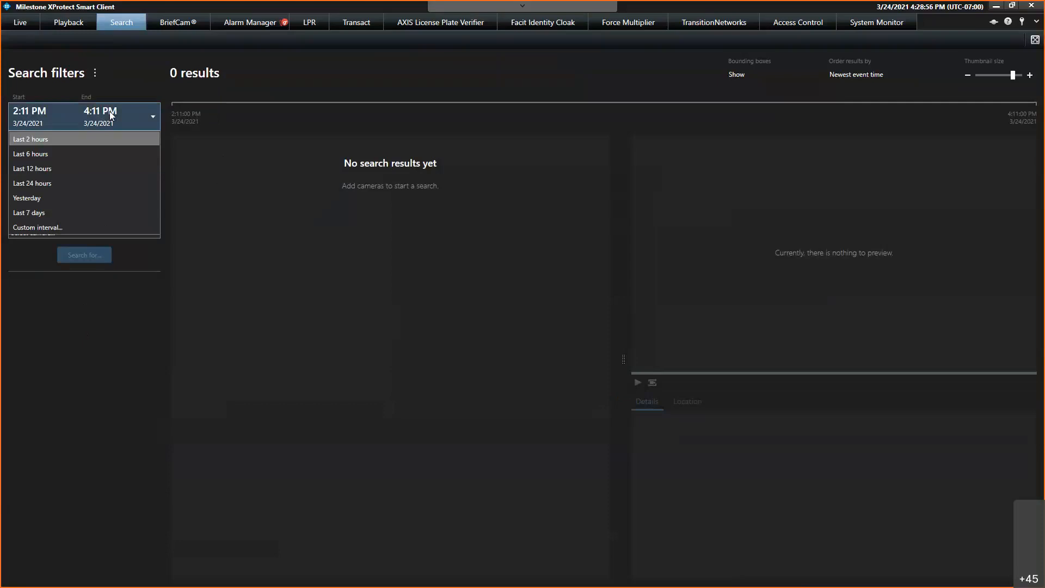
pyautogui.click(100, 184)
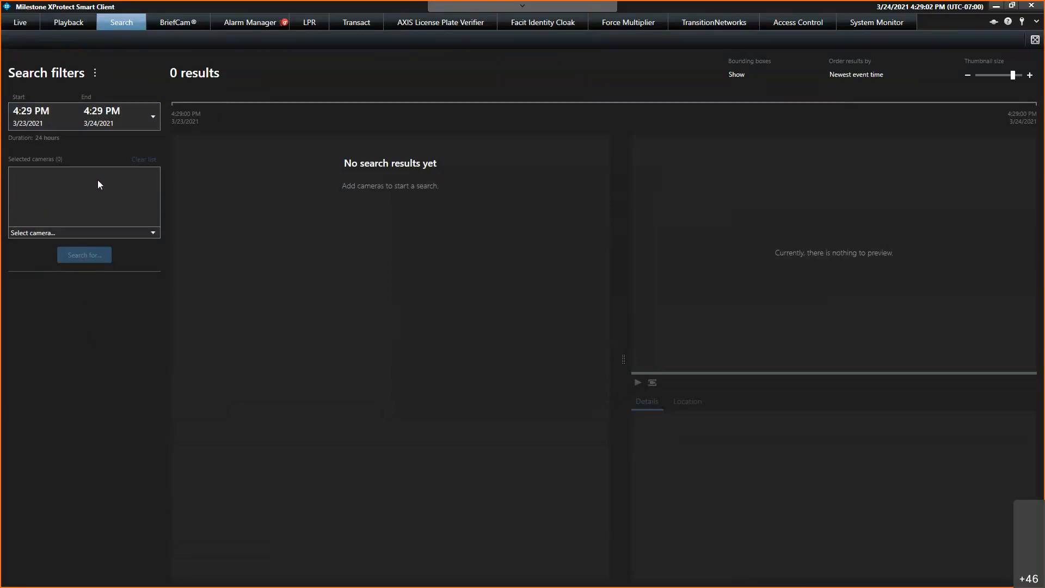
pyautogui.click(80, 233)
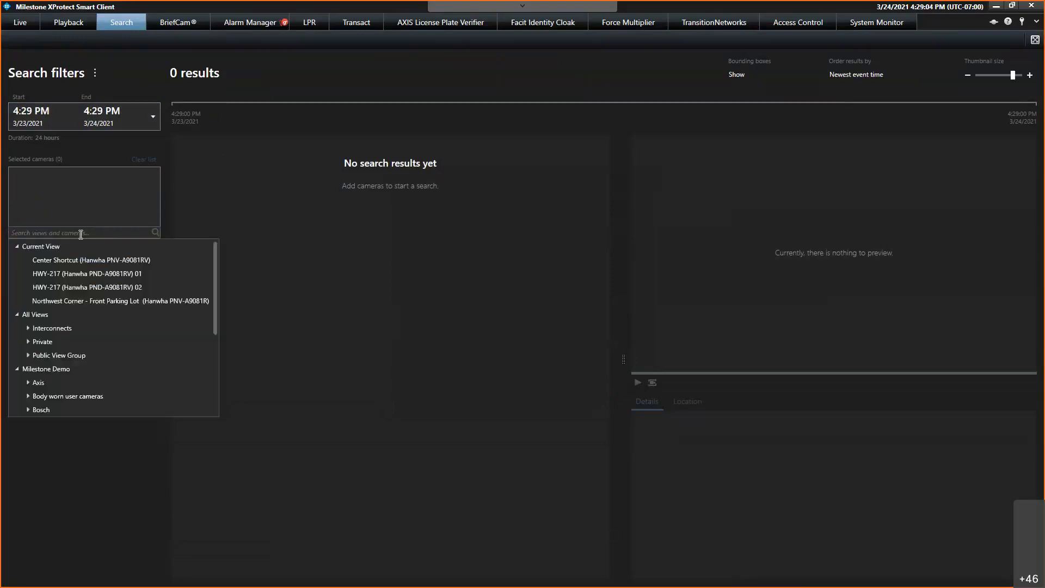
pyautogui.write('hanwha')
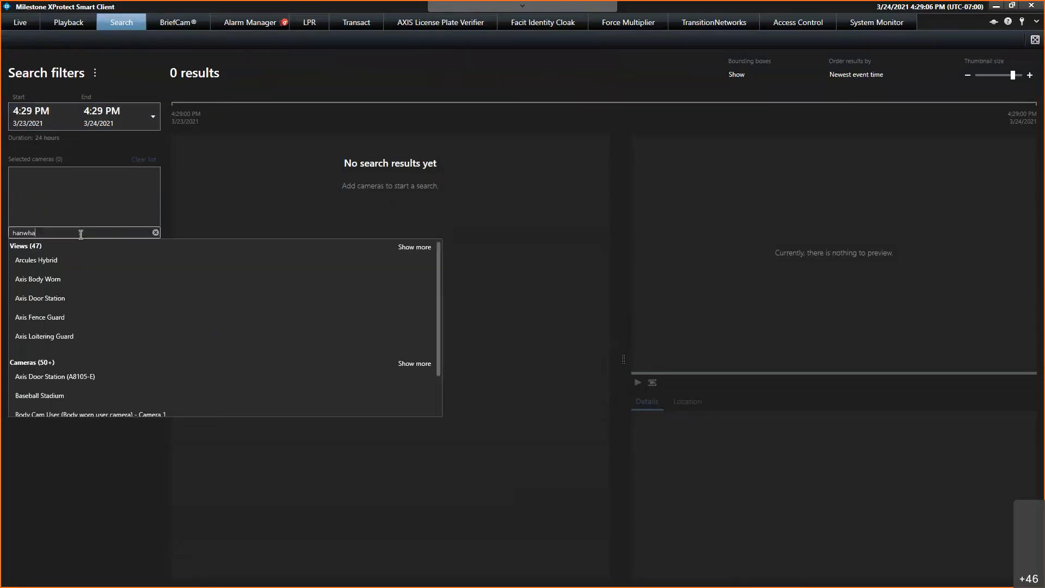
pyautogui.scroll(-1, 99, 351)
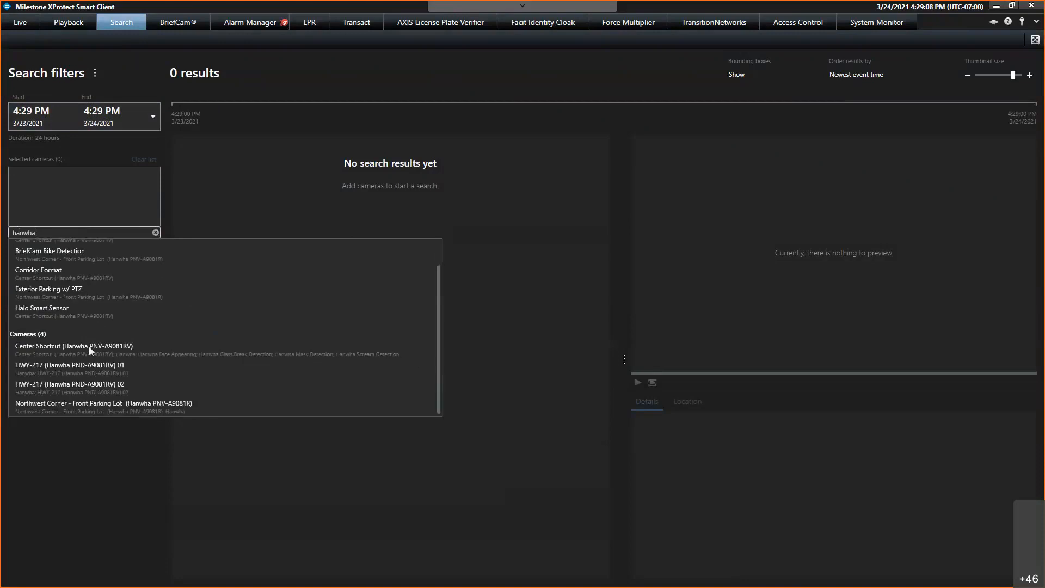
pyautogui.click(85, 412)
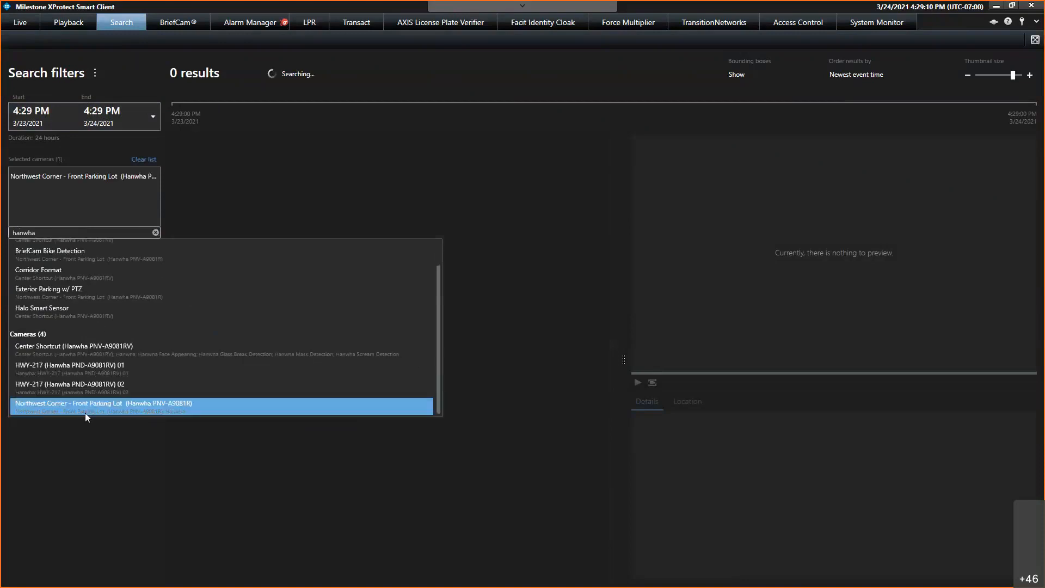
pyautogui.click(89, 442)
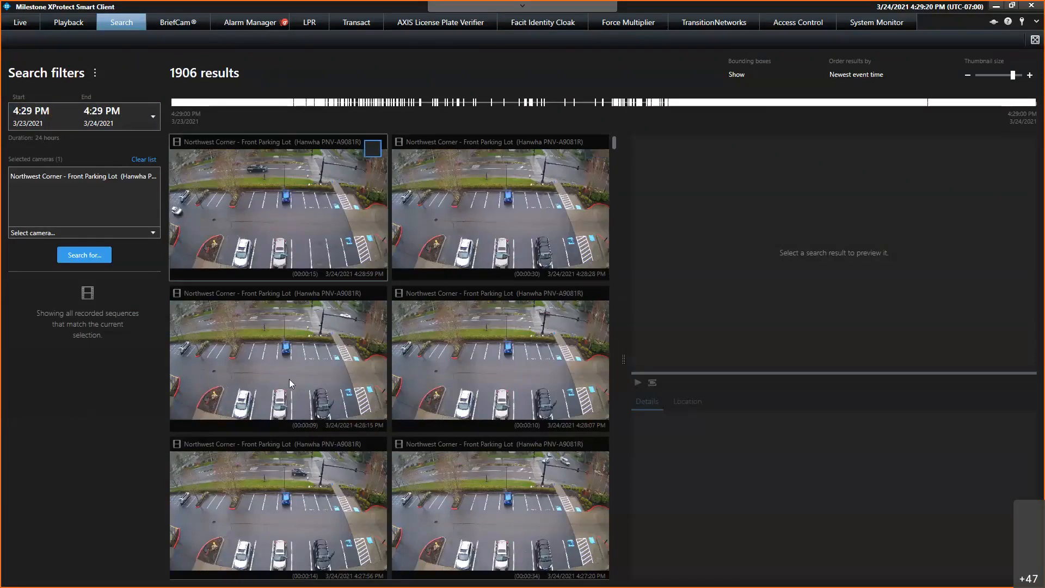
# Preview the newest recording and the 4:15:39 AM one from the timeline, and return to the start of the results.
pyautogui.click(349, 179)
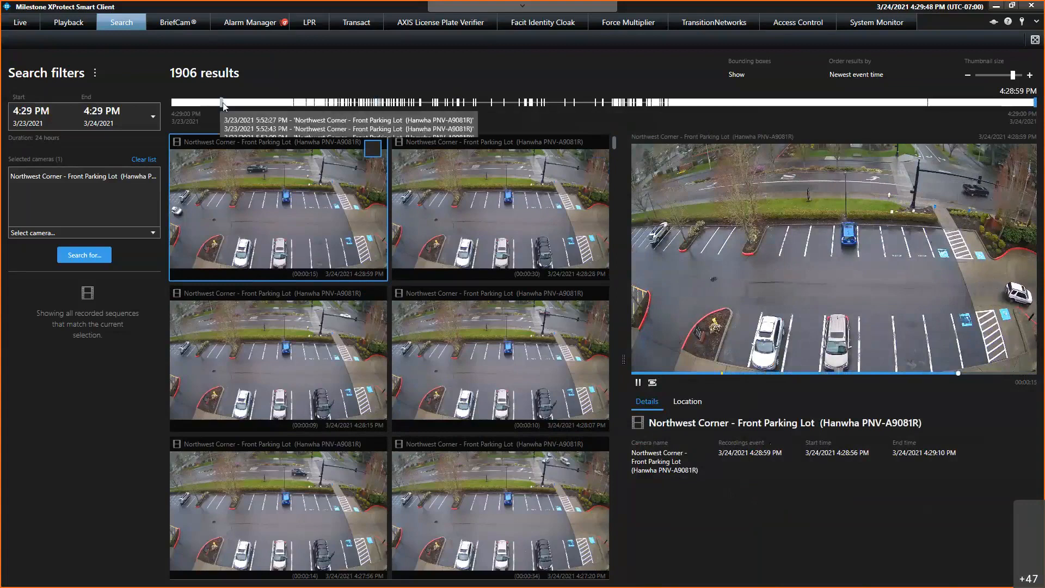
pyautogui.click(597, 104)
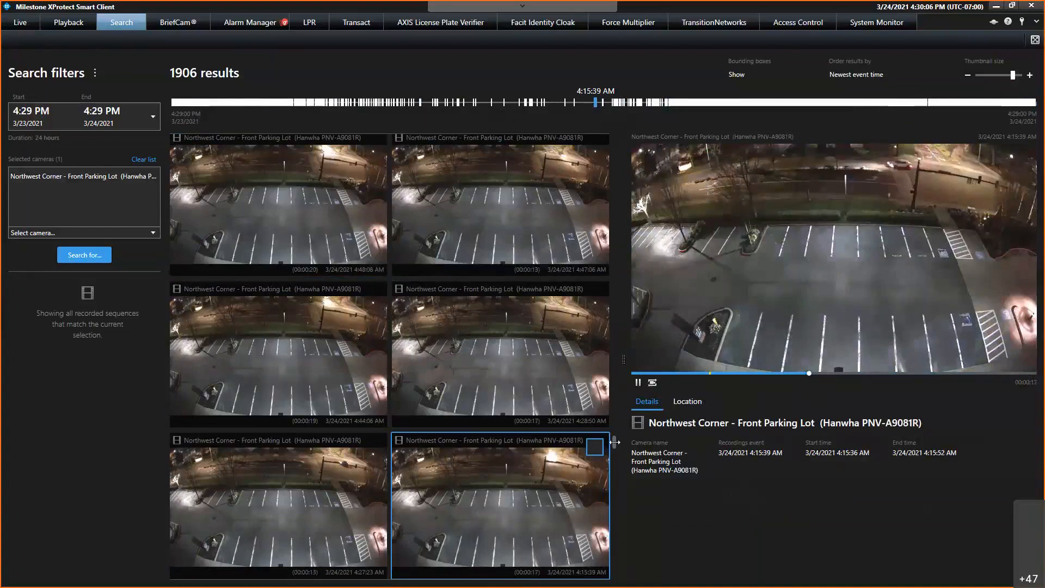
pyautogui.moveTo(614, 442); pyautogui.dragTo(614, 248)
pyautogui.moveTo(615, 154); pyautogui.dragTo(616, 125)
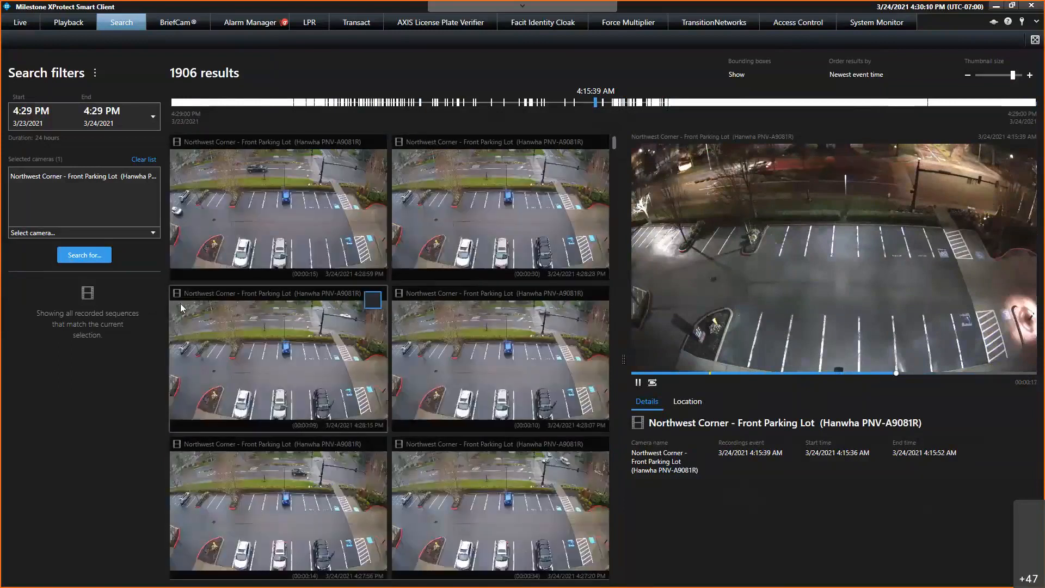
# Run a new search on the selected camera using the Person category.
pyautogui.click(90, 256)
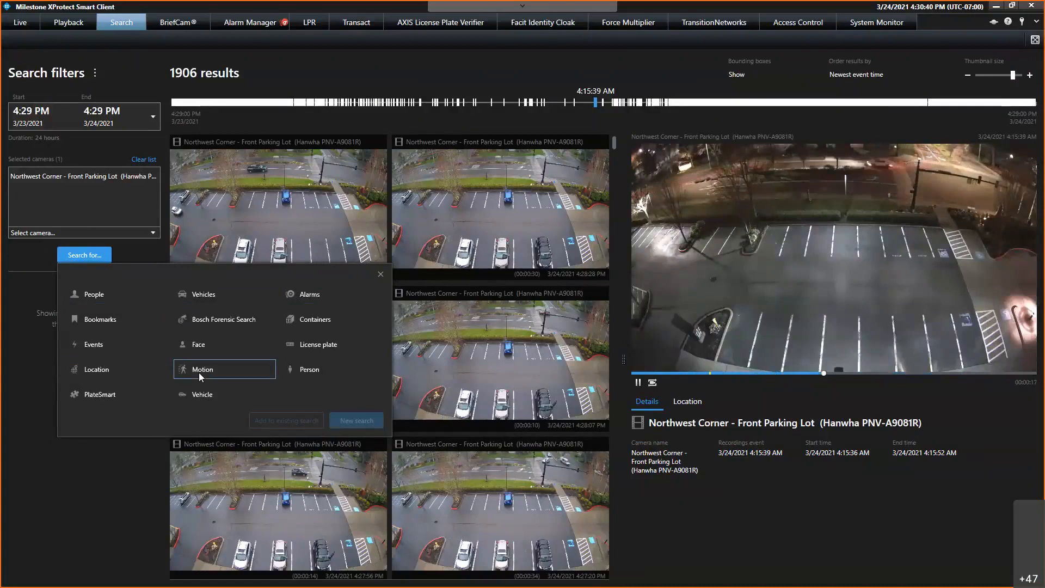
pyautogui.click(318, 369)
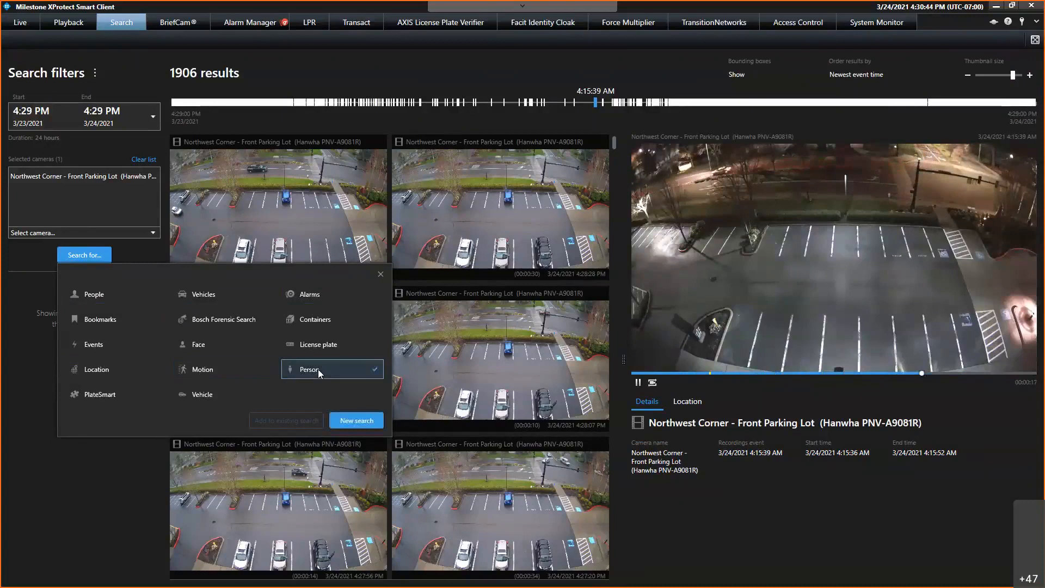
pyautogui.click(365, 423)
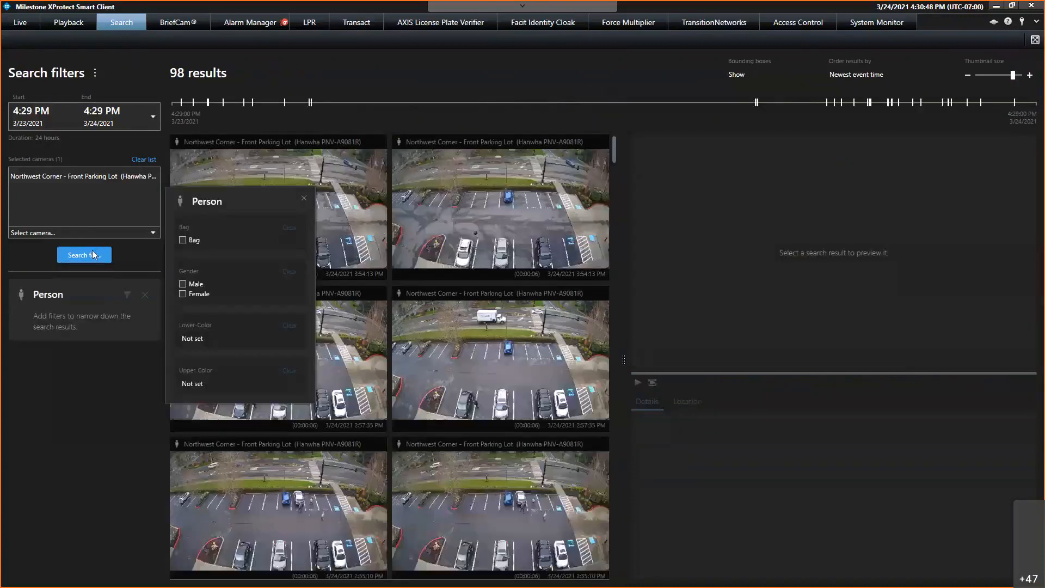
pyautogui.click(93, 255)
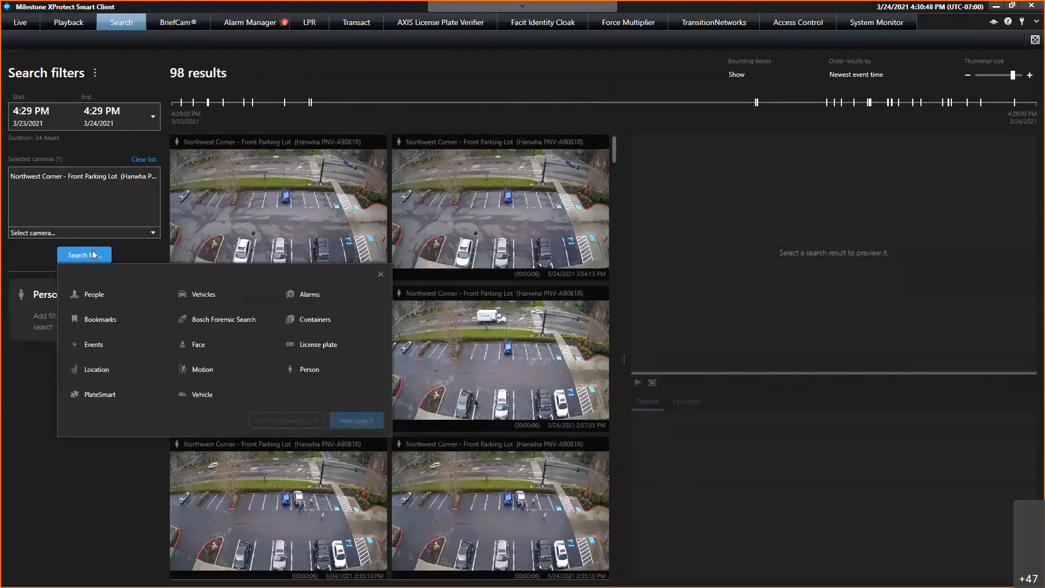
pyautogui.click(224, 344)
pyautogui.click(209, 395)
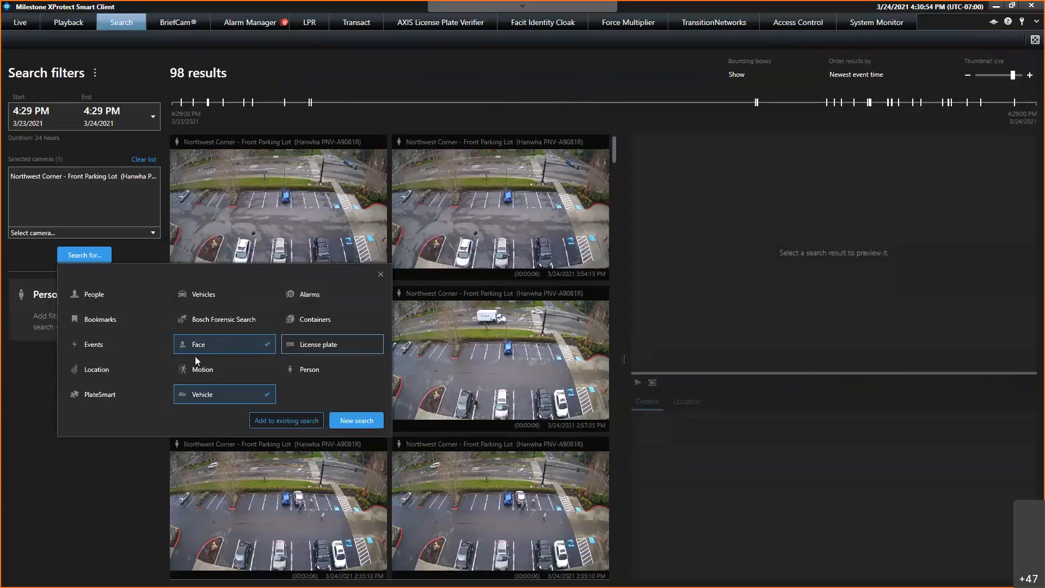
pyautogui.click(197, 370)
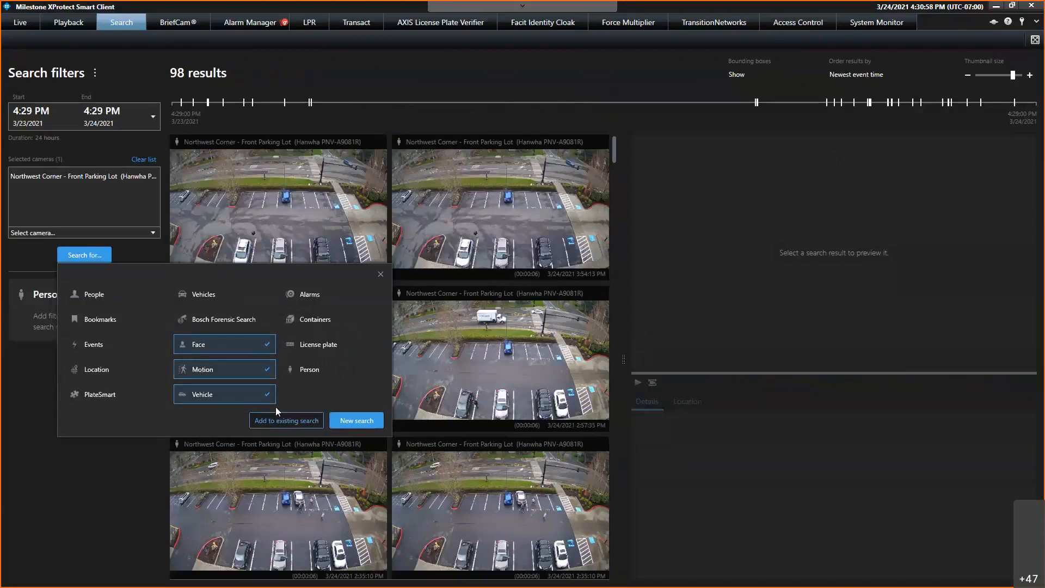
pyautogui.click(257, 384)
pyautogui.click(255, 370)
pyautogui.click(250, 345)
pyautogui.click(94, 482)
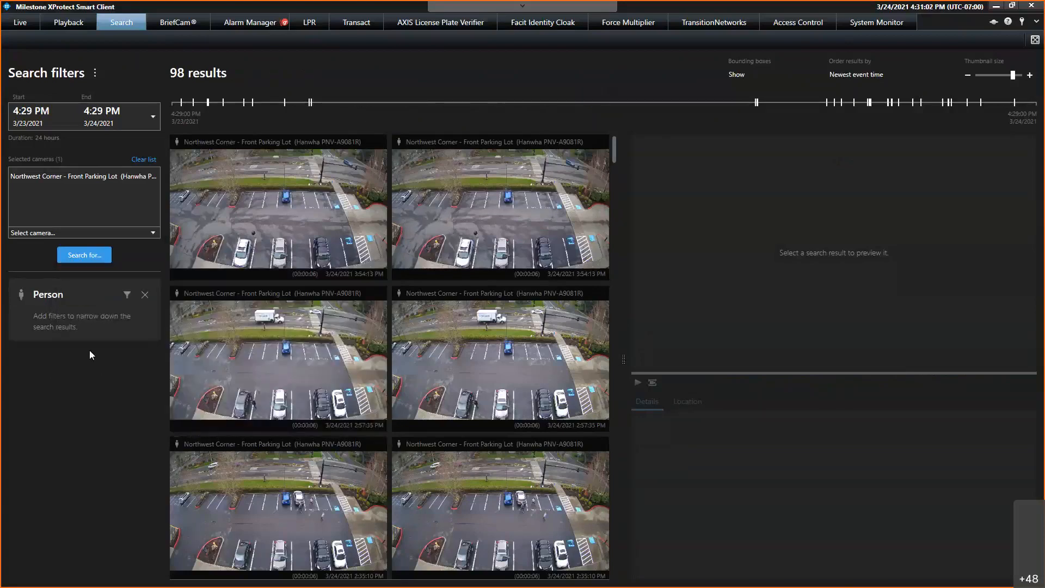
# Filter the Person search by the upper clothing colors orange and yellow.
pyautogui.click(125, 295)
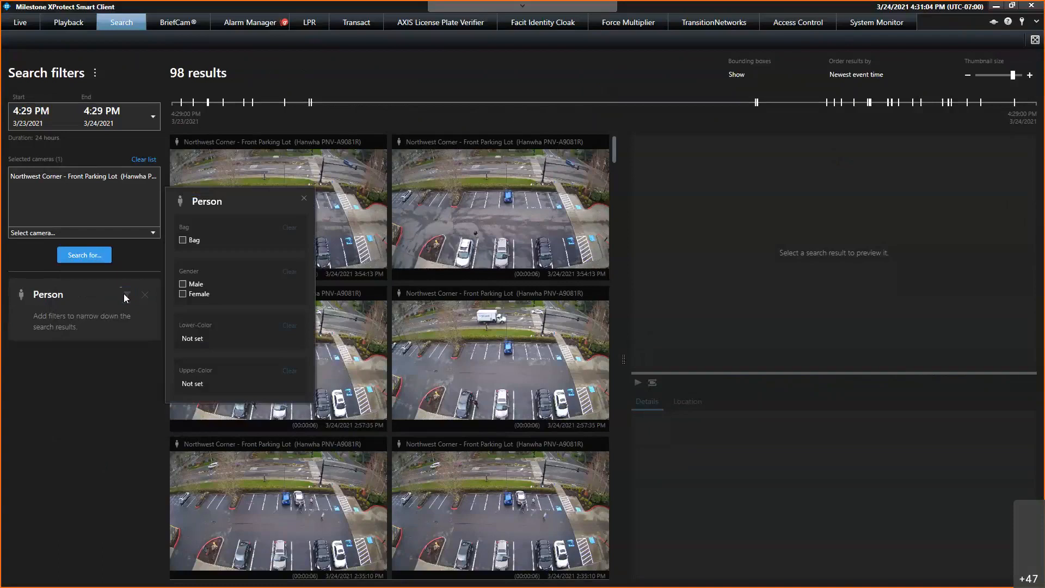
pyautogui.click(213, 383)
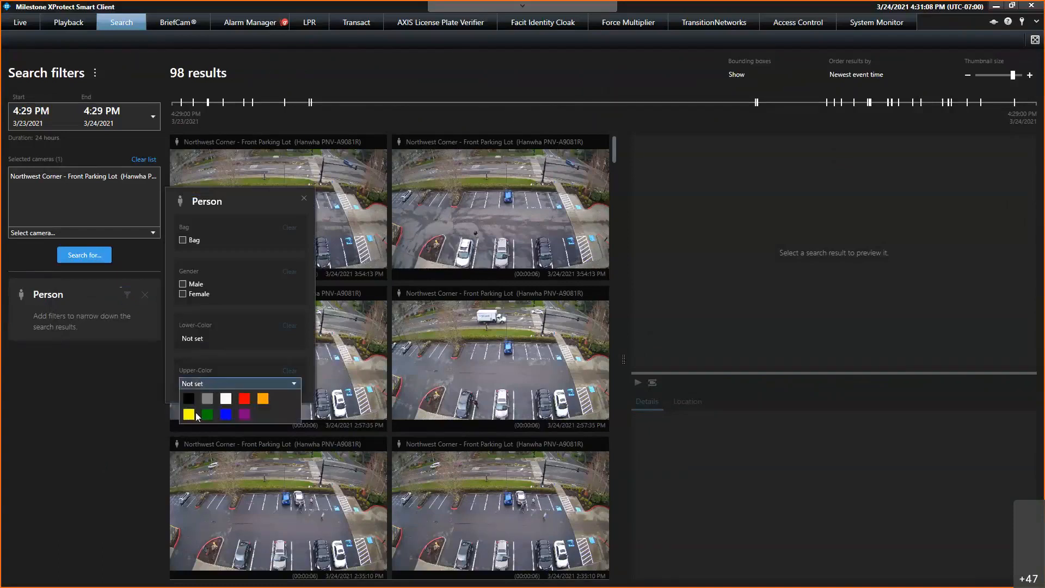
pyautogui.click(262, 398)
pyautogui.click(191, 416)
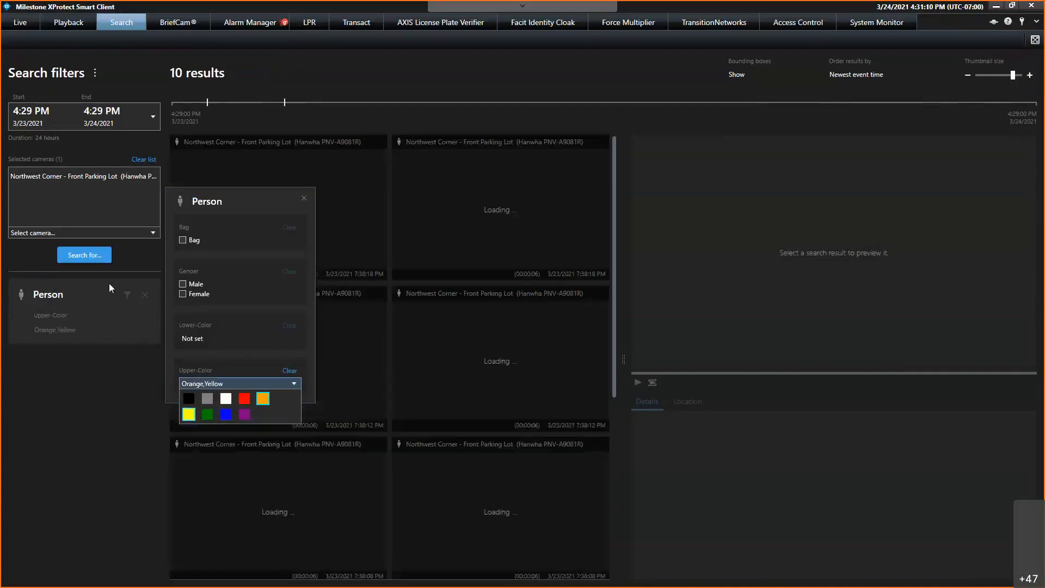
pyautogui.click(94, 260)
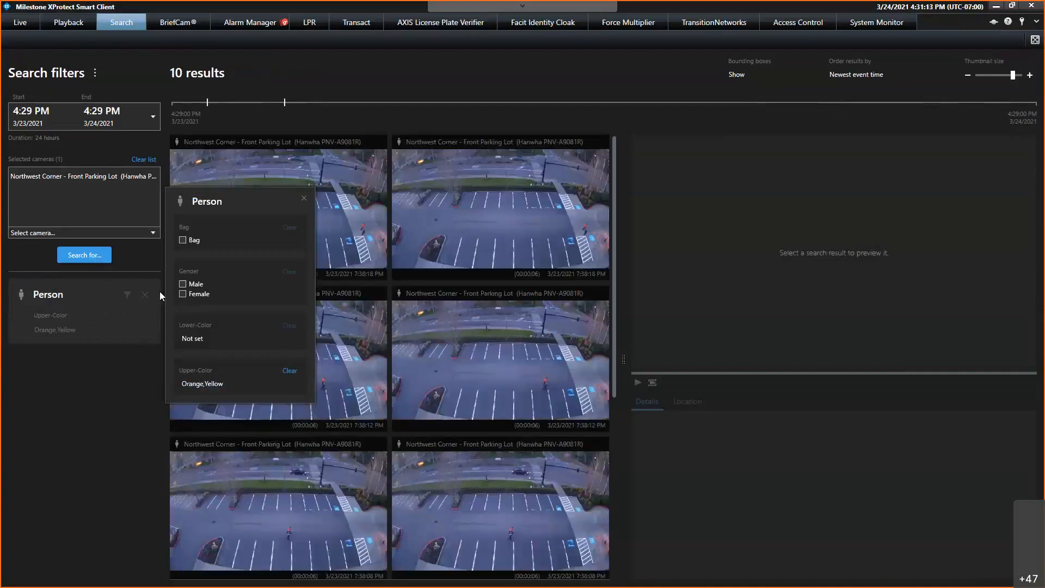
# Add the Vehicle category to the existing Person search and set the search to match any criterion.
pyautogui.click(97, 259)
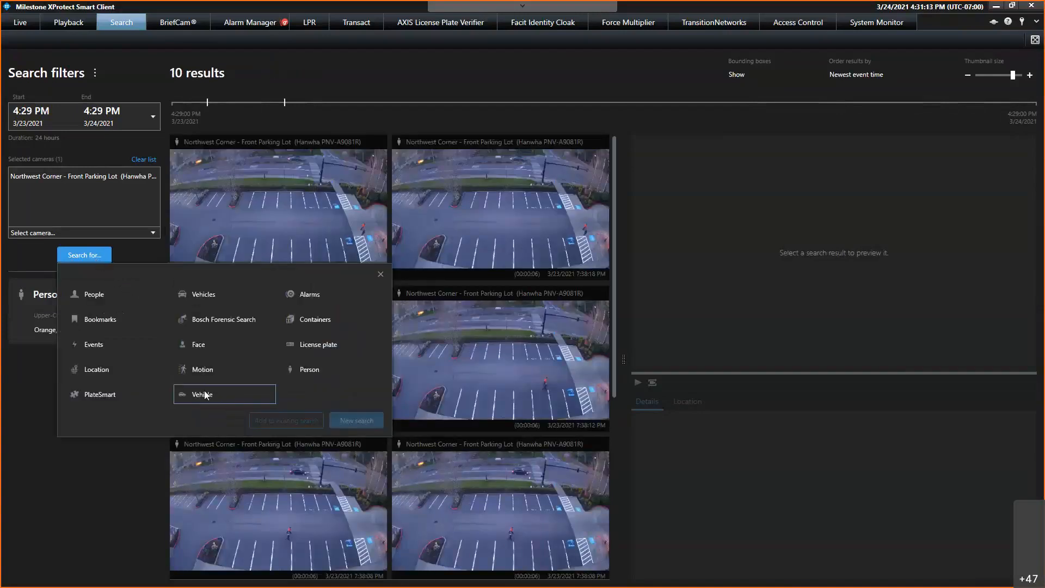
pyautogui.click(205, 395)
pyautogui.click(272, 412)
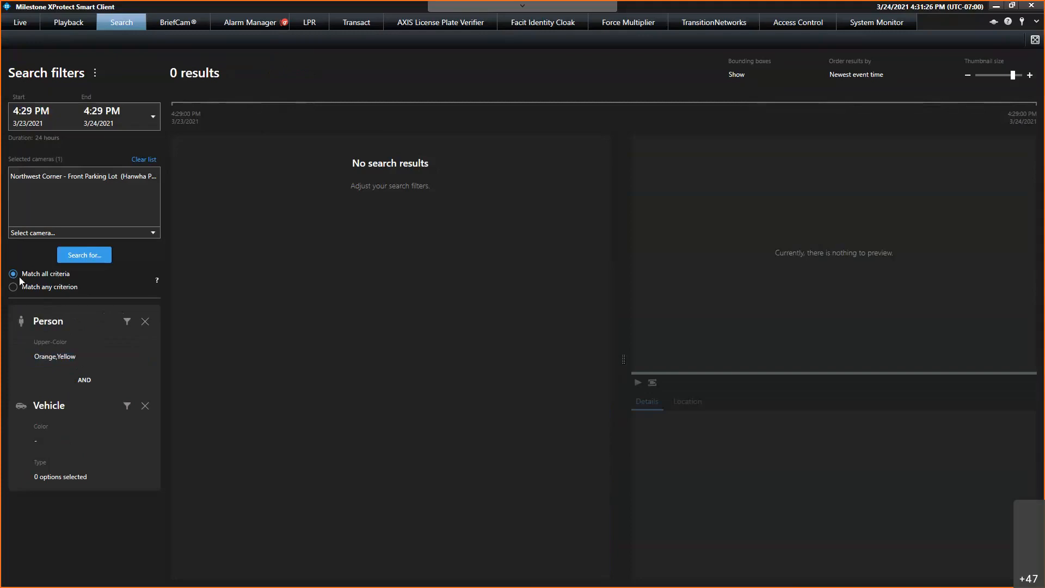
pyautogui.click(30, 288)
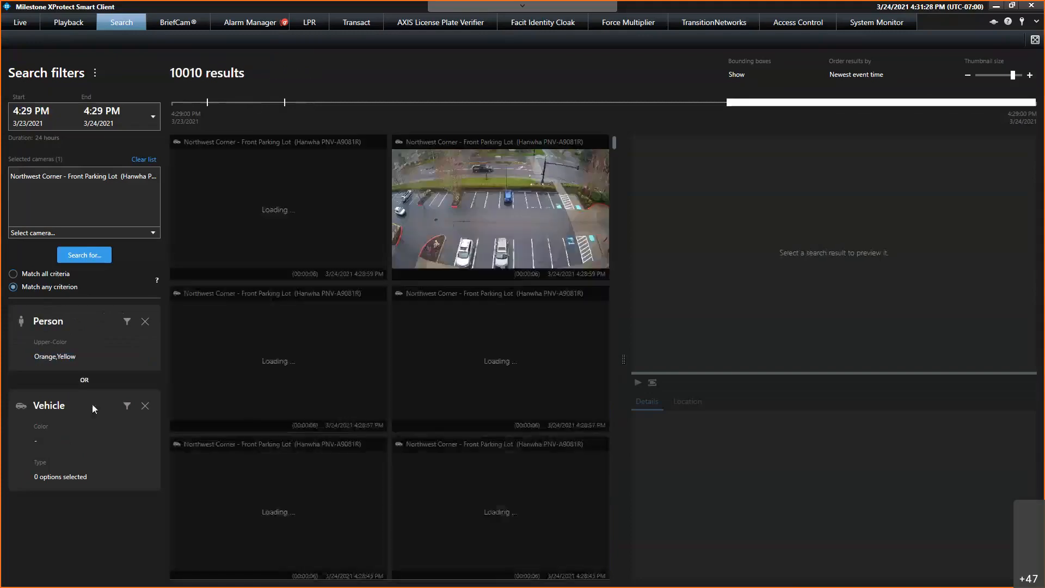
# Limit the Vehicle criterion to the type Bicycle and look through the results down to the end.
pyautogui.click(88, 476)
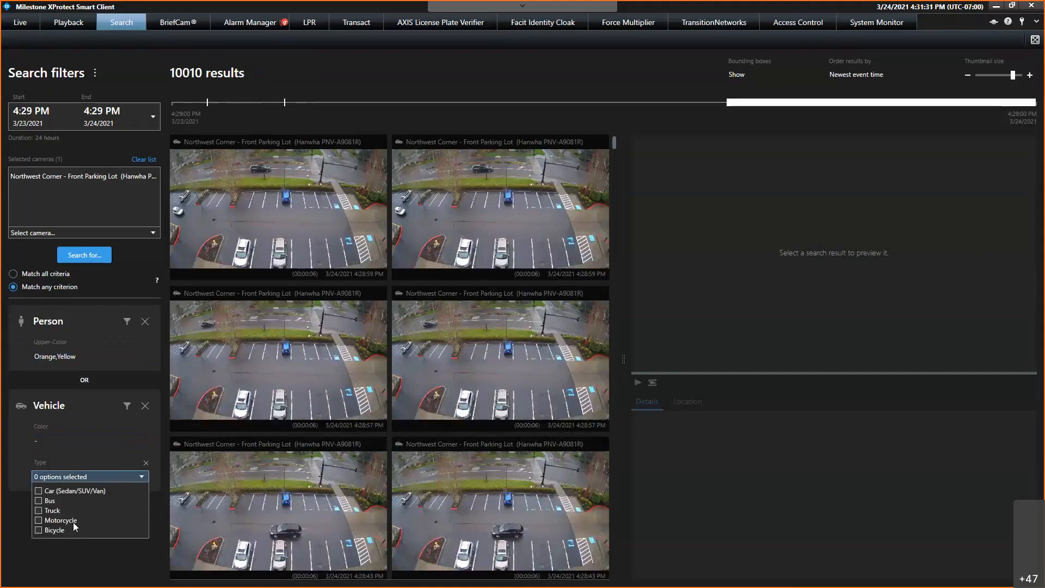
pyautogui.click(53, 530)
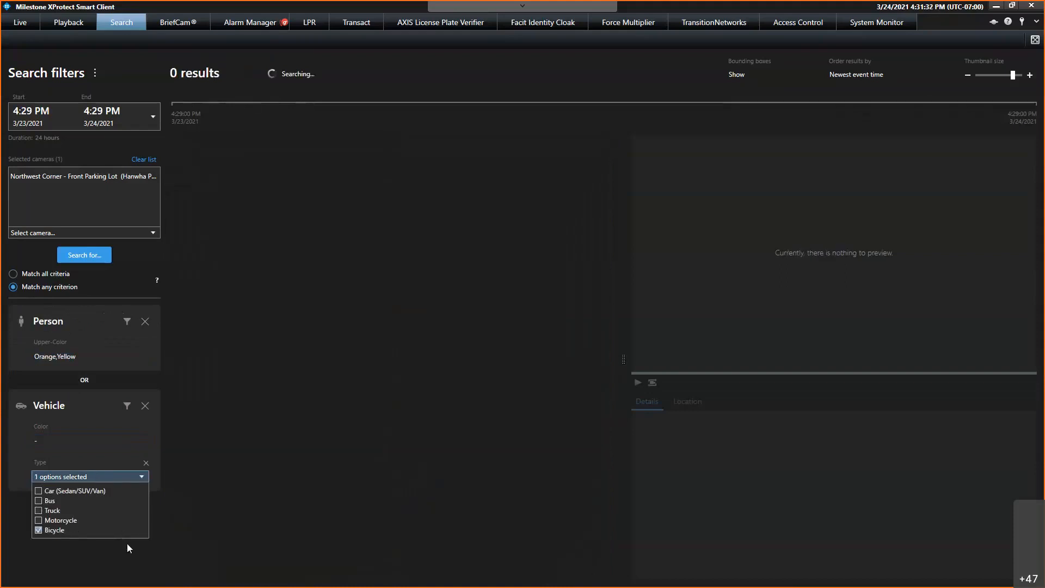
pyautogui.click(127, 545)
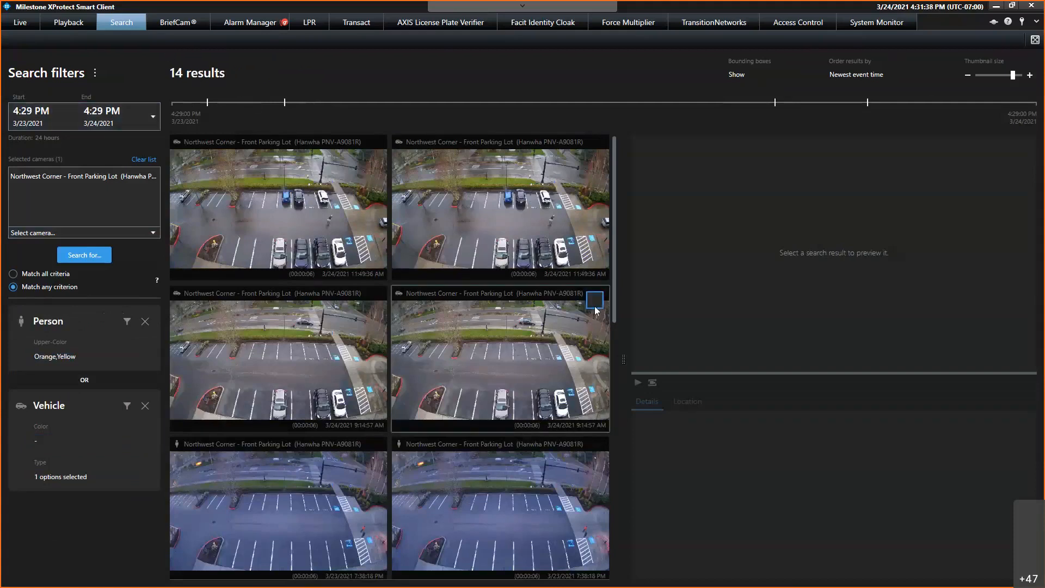
pyautogui.moveTo(618, 282); pyautogui.dragTo(618, 581)
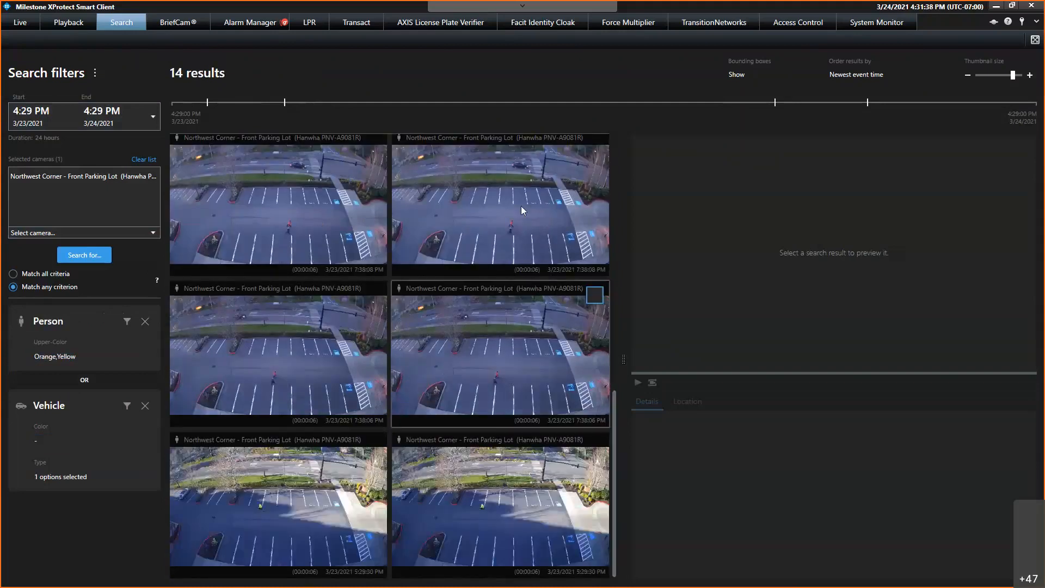
# Play the 7:38:08 PM person result and the 5:29:30 PM one, magnifying the people in each preview.
pyautogui.click(521, 206)
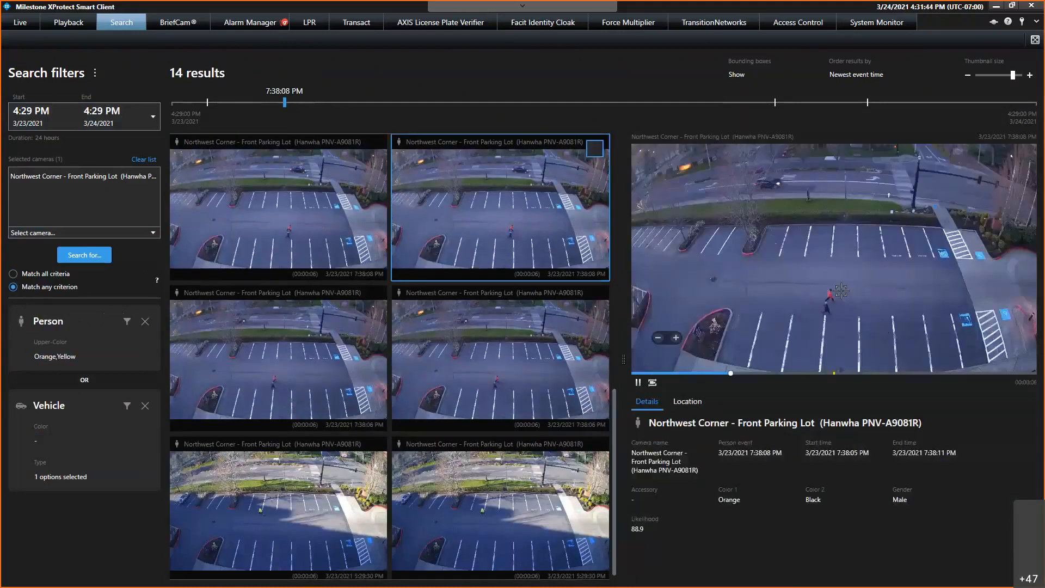
pyautogui.scroll(5, 837, 242)
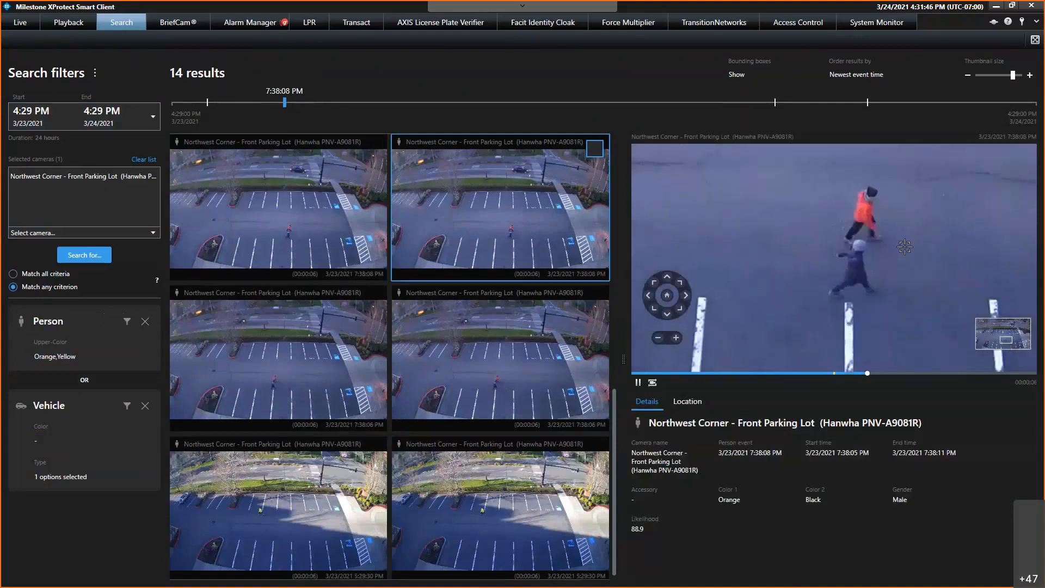
pyautogui.scroll(-5, 903, 274)
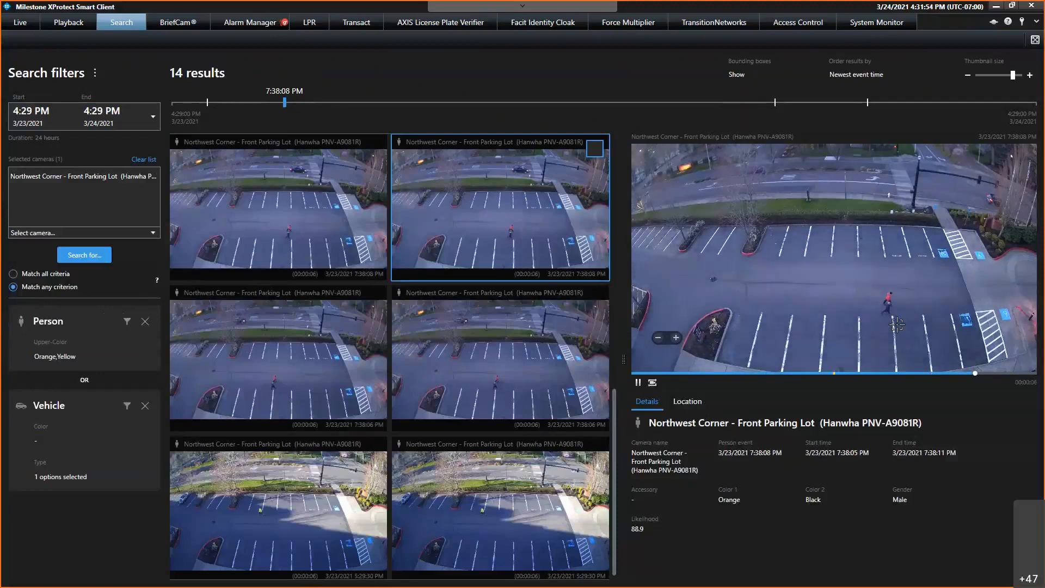
pyautogui.click(521, 525)
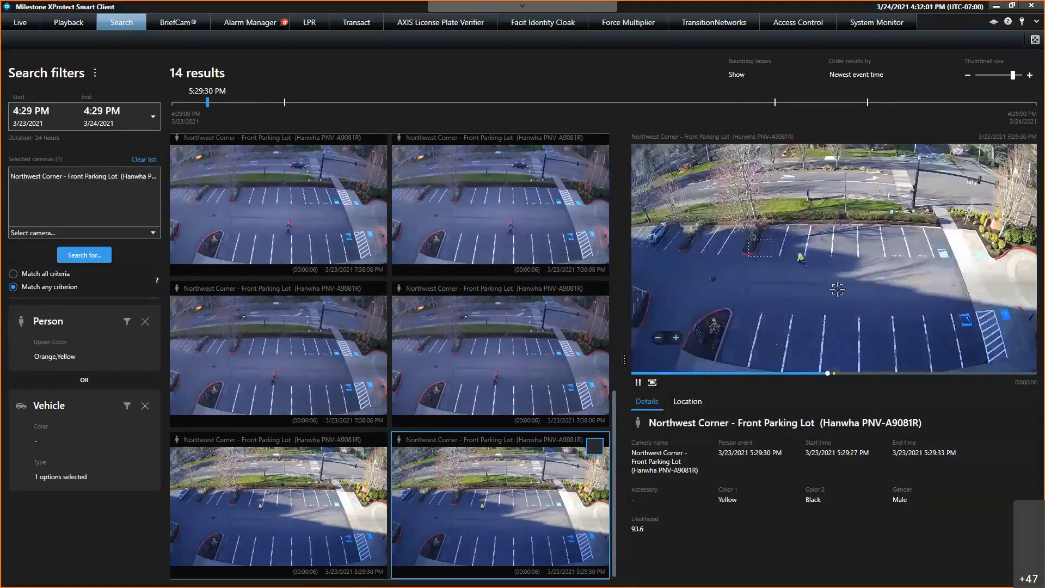
pyautogui.scroll(5, 803, 280)
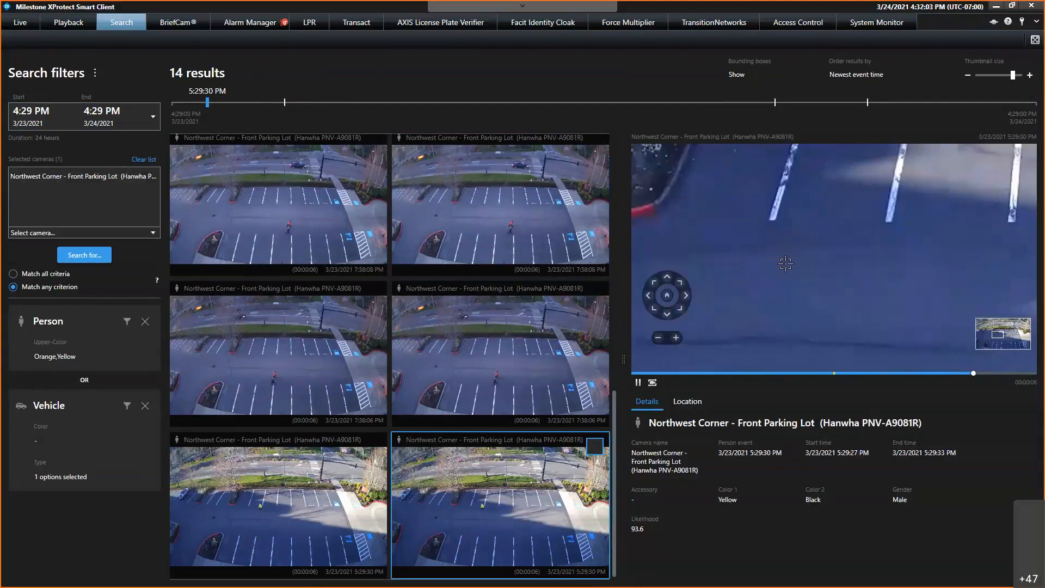
pyautogui.scroll(-5, 785, 264)
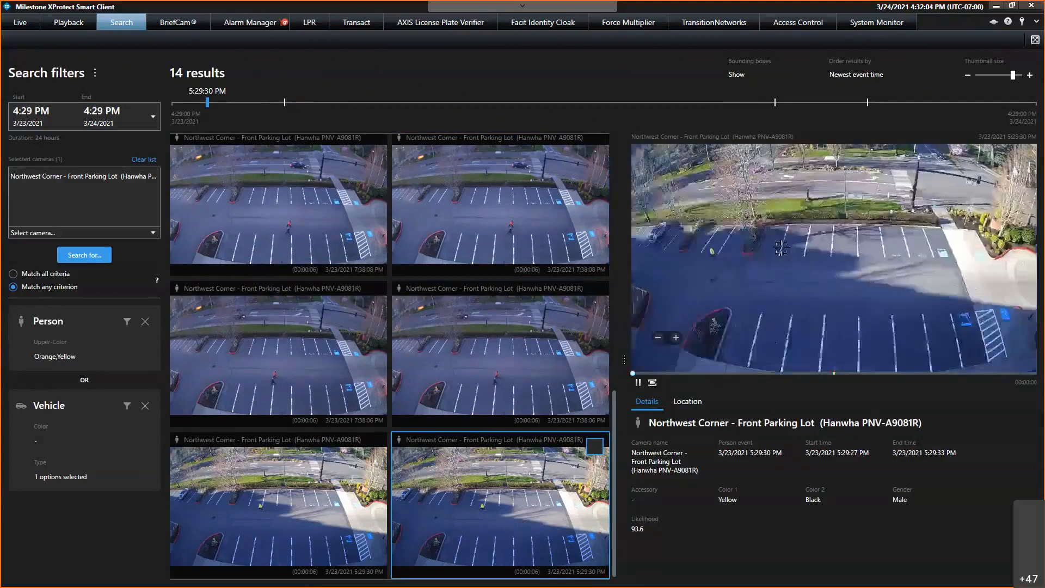
# Play the 7:38:06 PM person result, pause it, and inspect the two people in the parking lot up close.
pyautogui.click(512, 326)
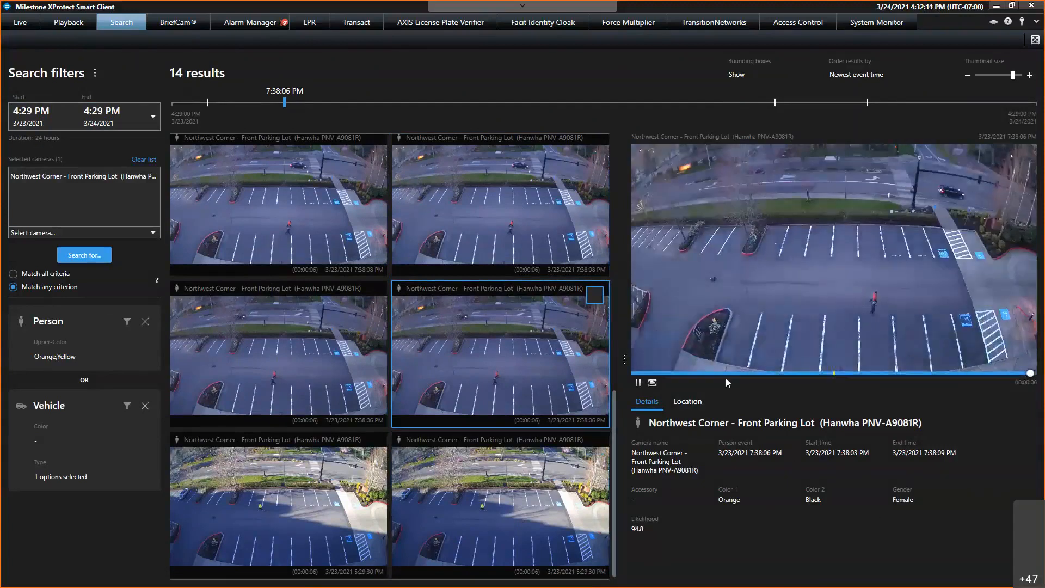
pyautogui.click(637, 383)
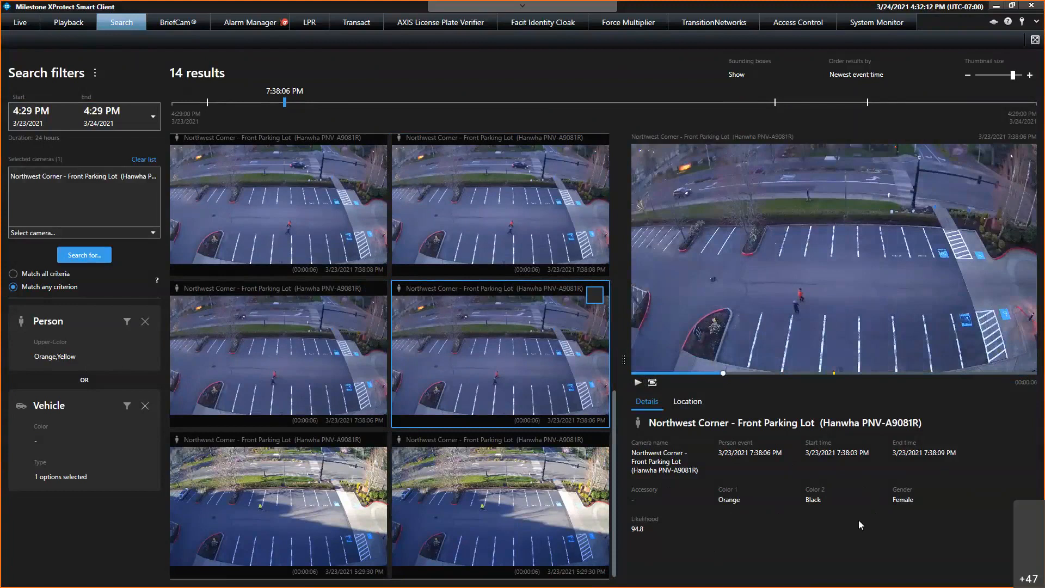
pyautogui.moveTo(794, 317)
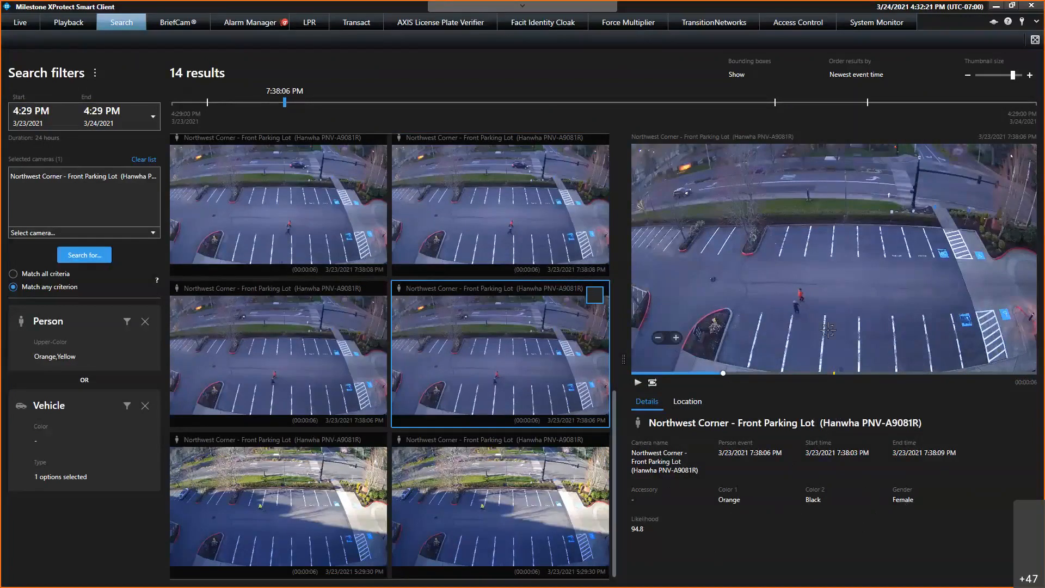
pyautogui.scroll(5, 828, 329)
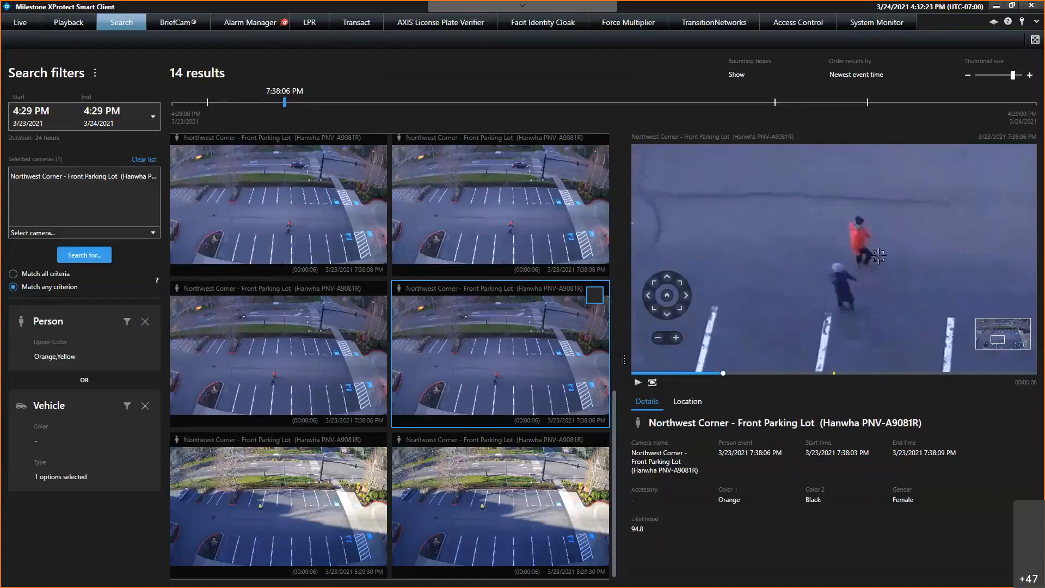
pyautogui.scroll(-2, 873, 266)
pyautogui.scroll(-3, 870, 280)
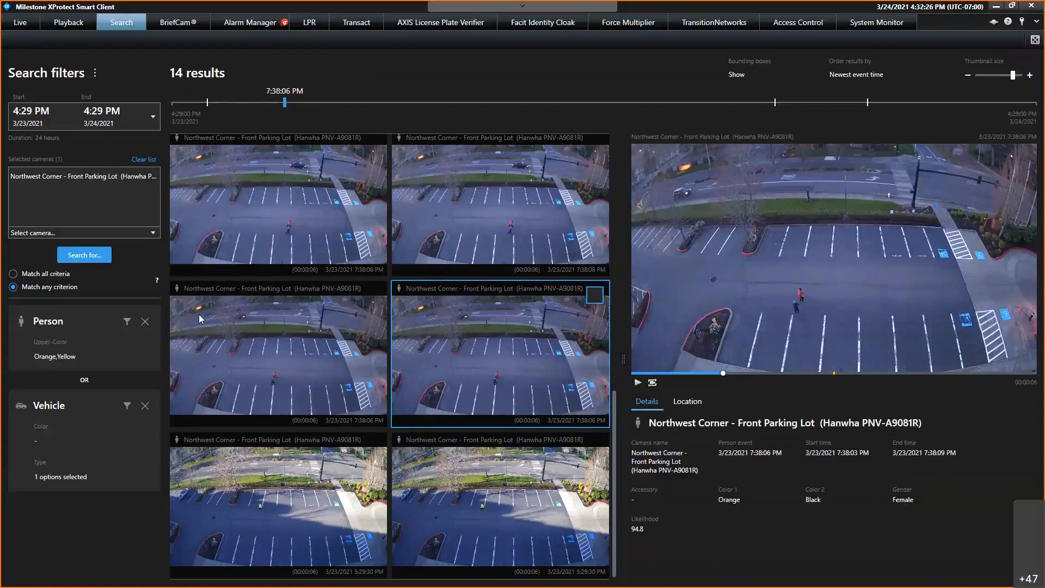
# Remove the Person criterion and change the Vehicle type from Bicycle to Bus and Truck.
pyautogui.click(145, 322)
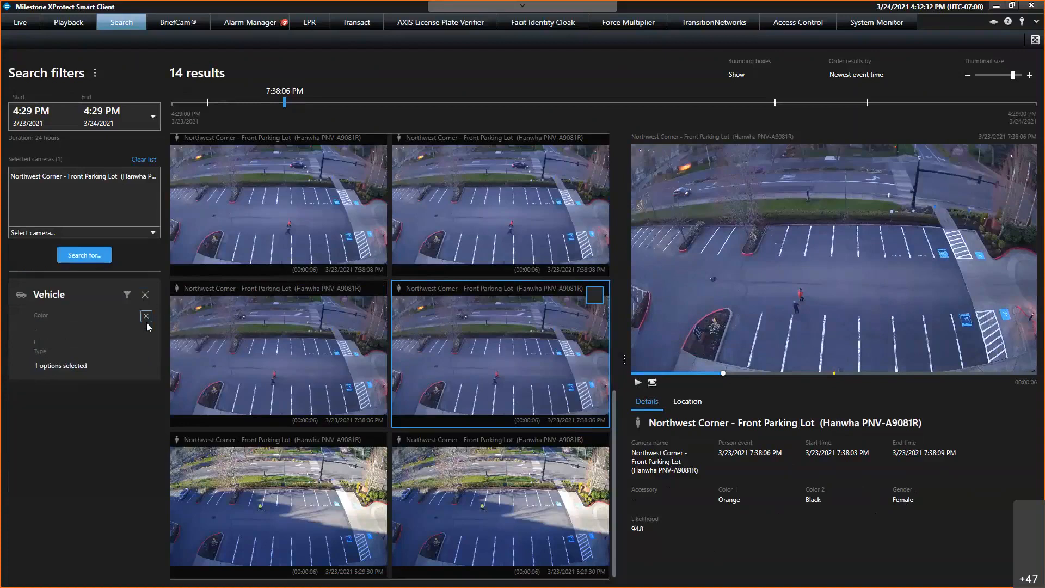
pyautogui.click(90, 366)
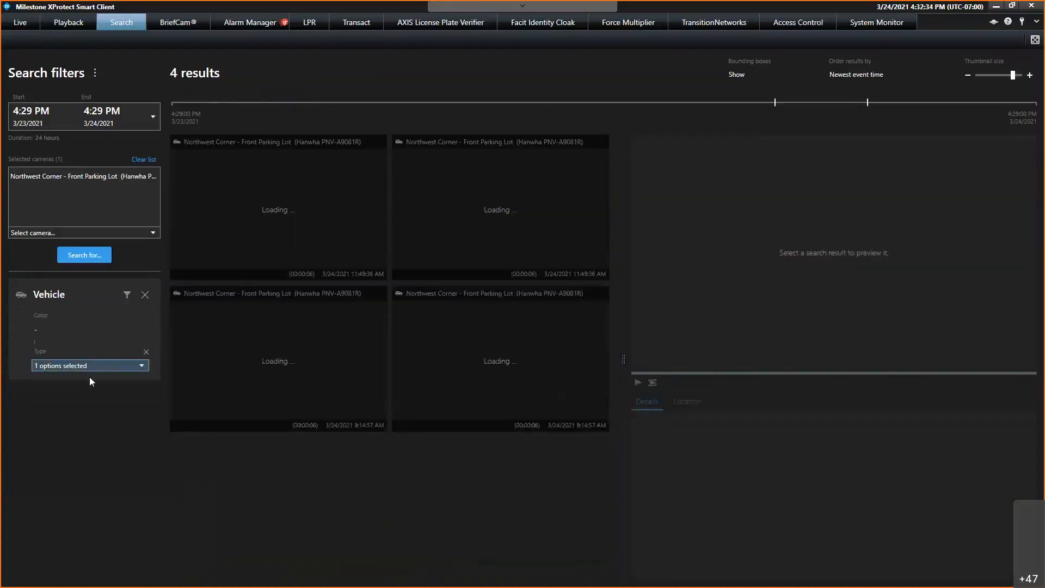
pyautogui.click(38, 419)
pyautogui.click(38, 400)
pyautogui.click(38, 390)
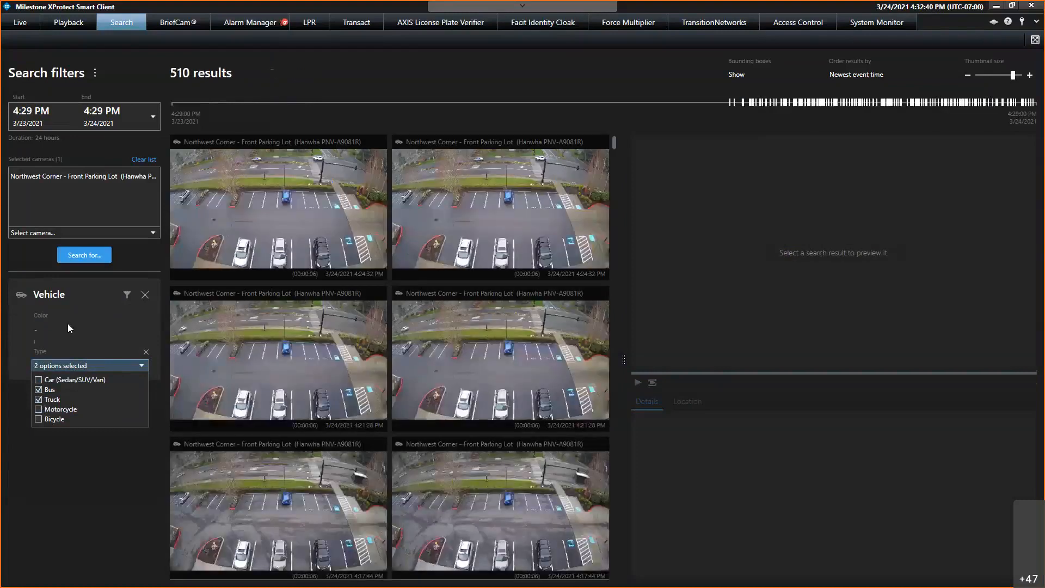
# Filter the Vehicle search by the colors orange and yellow.
pyautogui.click(67, 323)
pyautogui.click(65, 329)
pyautogui.click(113, 348)
pyautogui.click(41, 361)
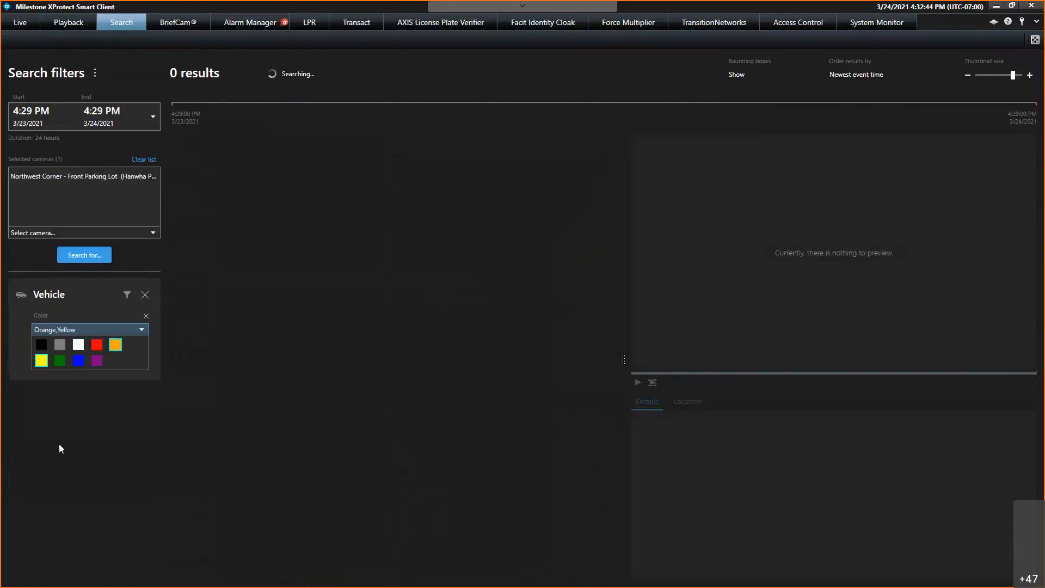
pyautogui.click(79, 477)
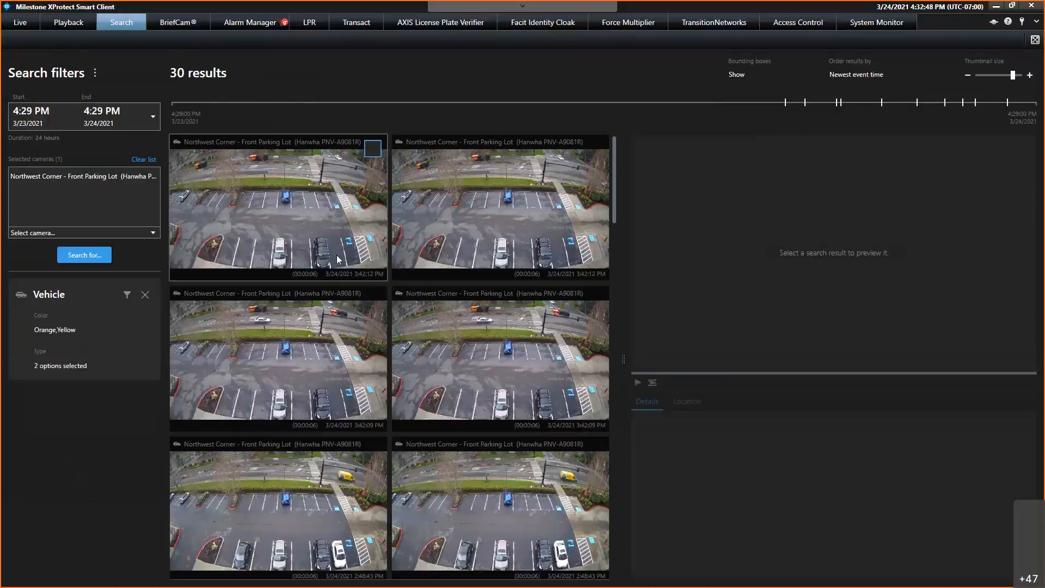
# Play the 3:42:12 PM vehicle result, pause it, and inspect the orange trucks on the road up close.
pyautogui.click(347, 234)
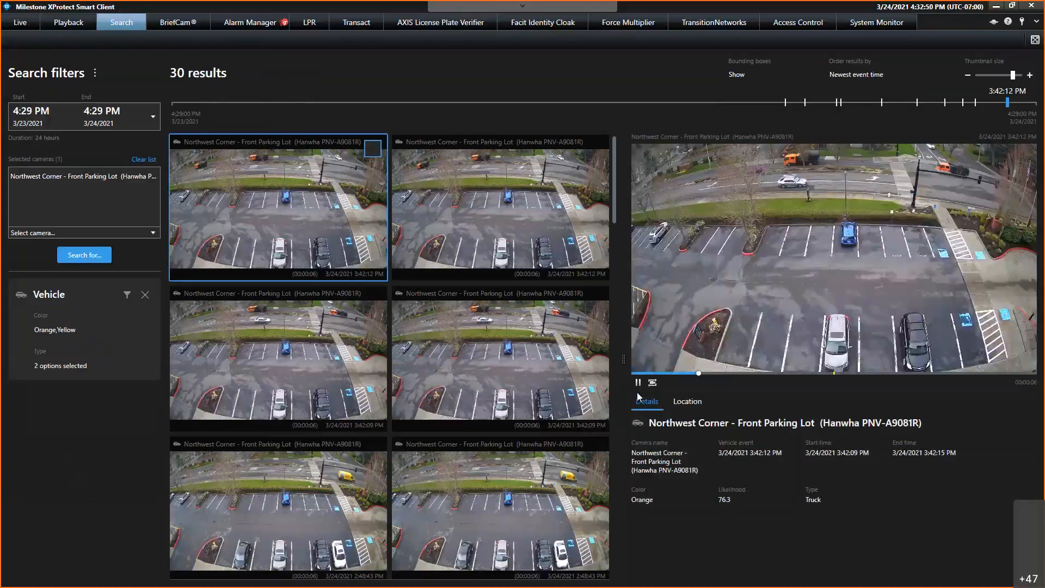
pyautogui.click(638, 382)
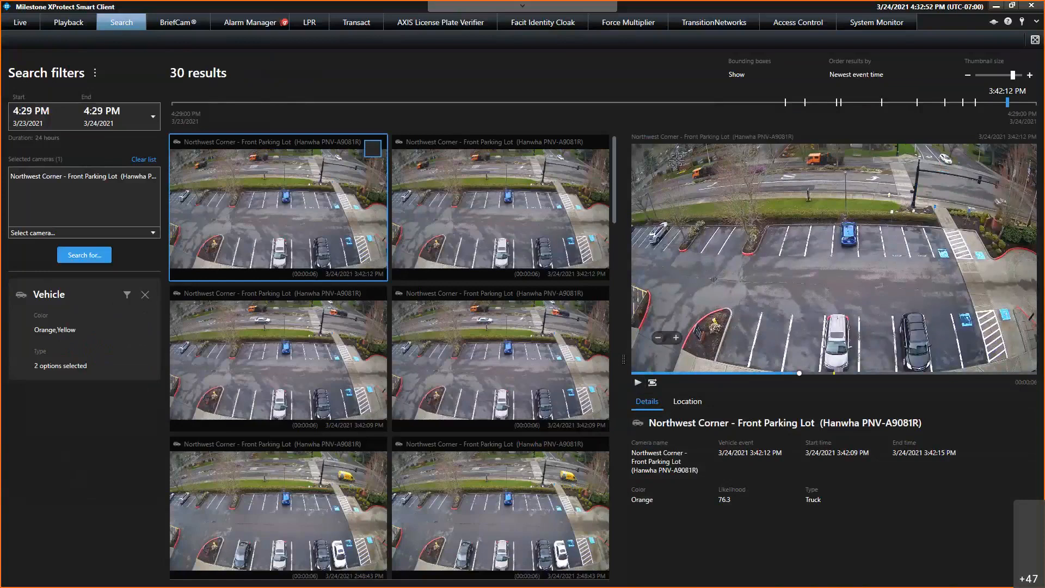
pyautogui.scroll(5, 851, 183)
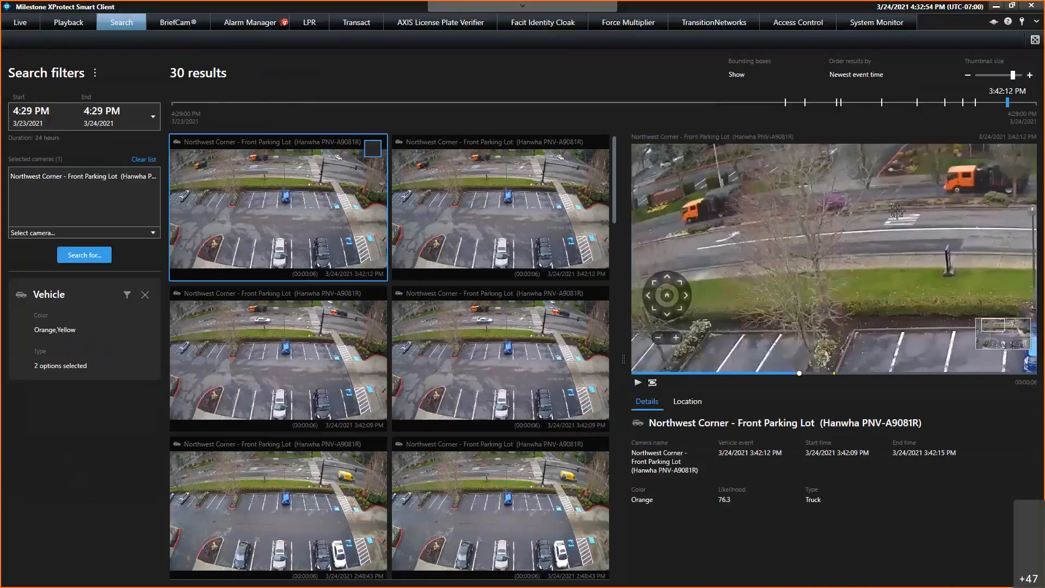
pyautogui.scroll(-5, 947, 237)
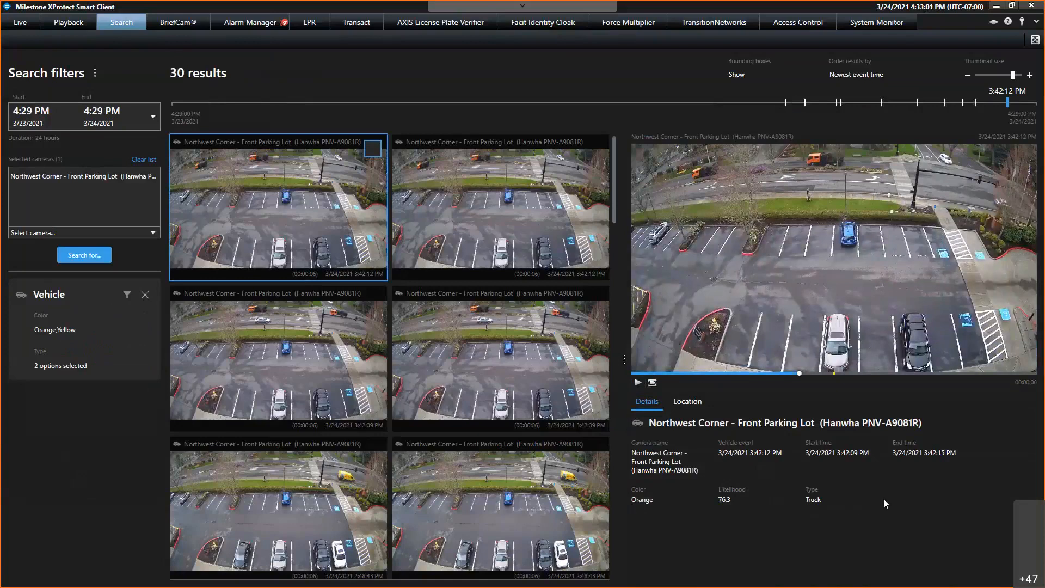
# Preview the 2:48:43 PM, 2:27:38 PM and 1:12:10 PM vehicle results to check the detected orange and yellow trucks.
pyautogui.click(532, 500)
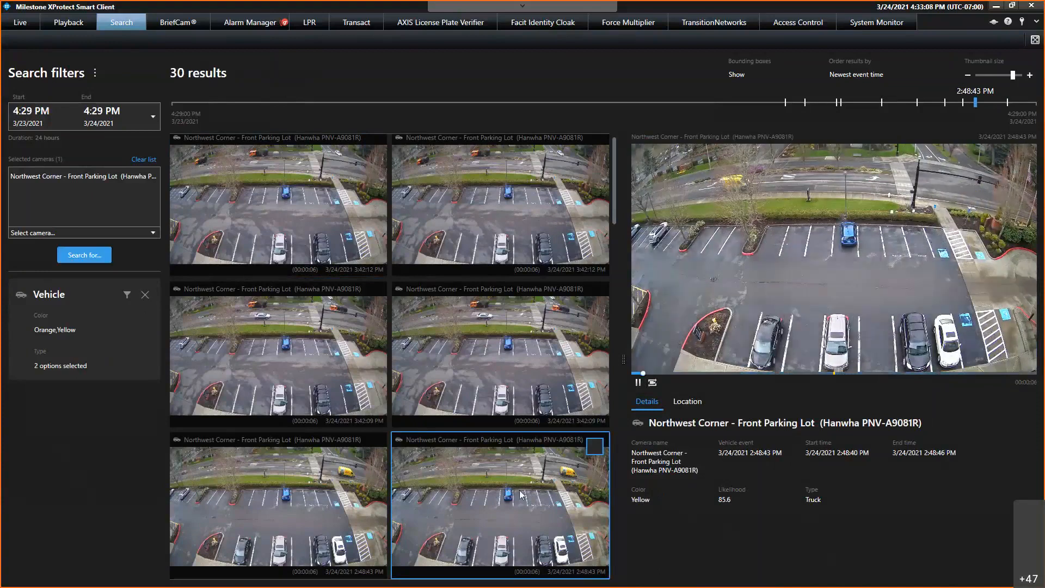
pyautogui.scroll(-4, 419, 348)
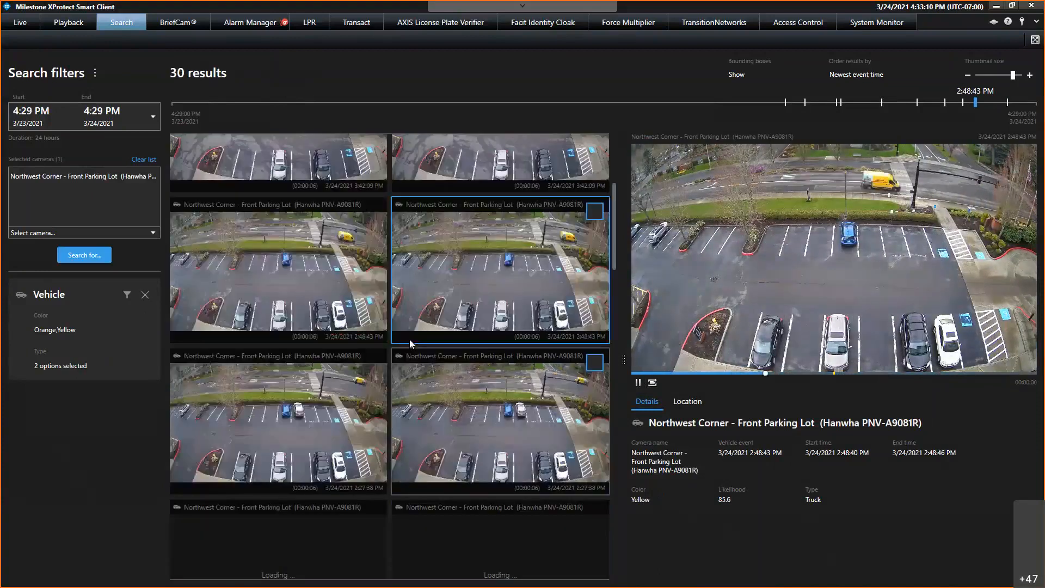
pyautogui.scroll(-1, 410, 339)
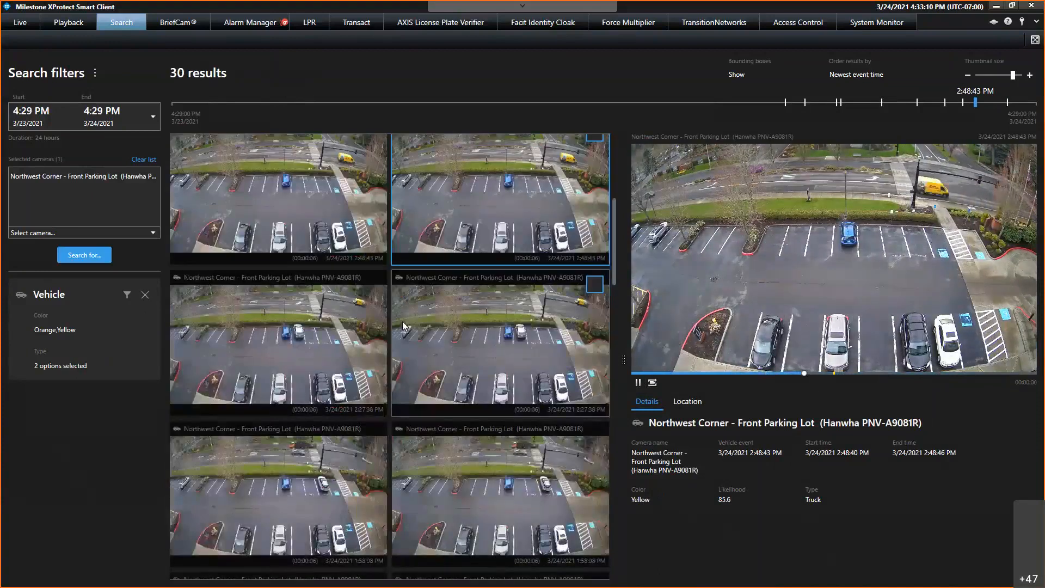
pyautogui.click(486, 362)
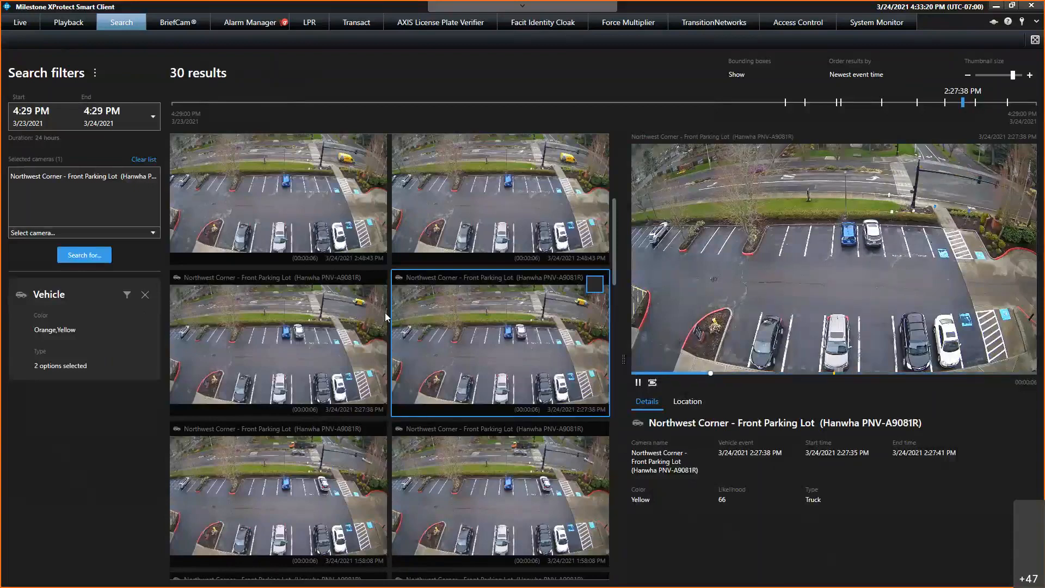
pyautogui.scroll(-5, 360, 302)
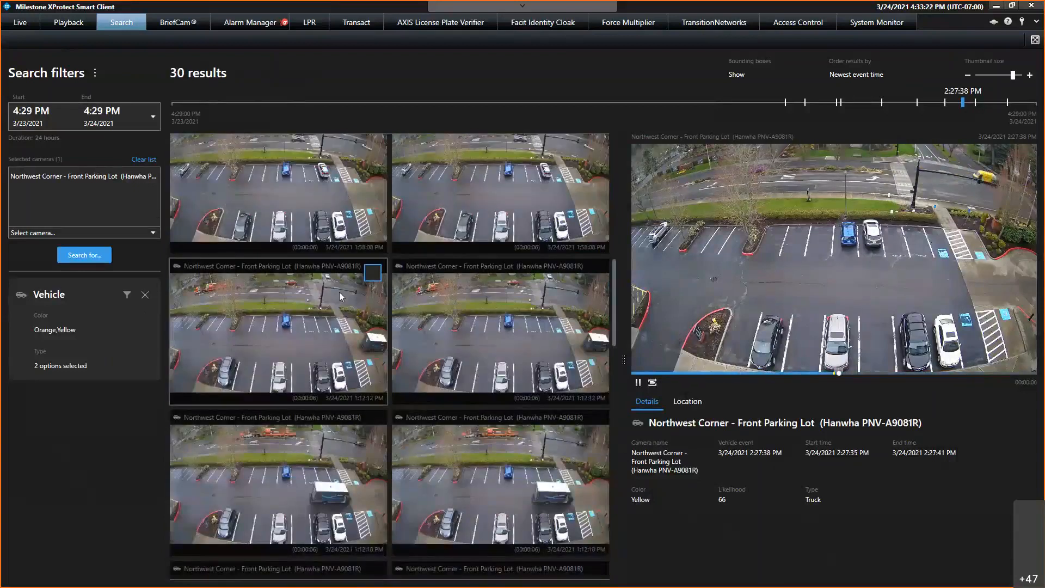
pyautogui.click(470, 445)
pyautogui.scroll(-3, 470, 445)
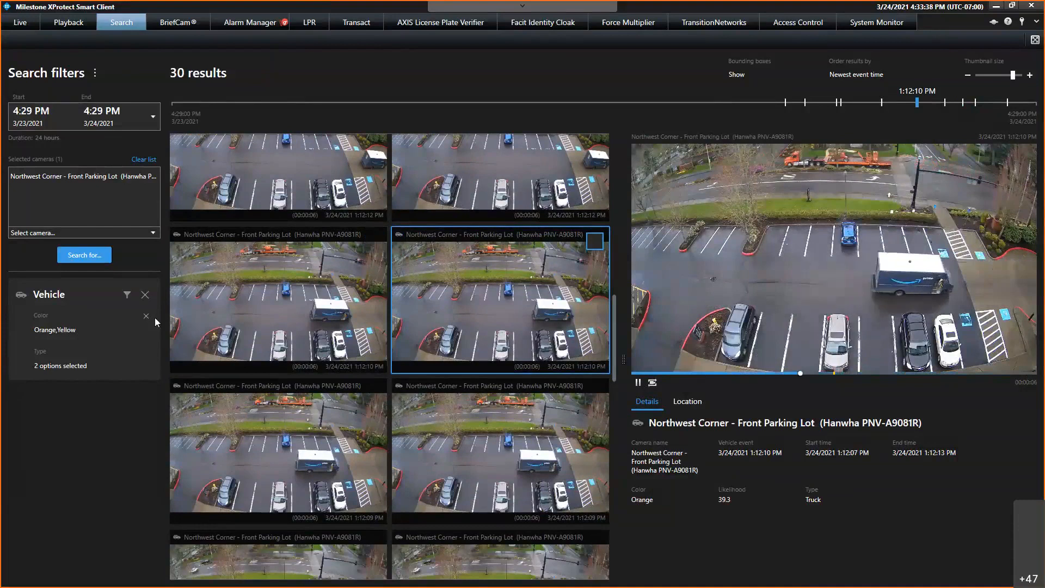
# Remove the color filter from the Vehicle criterion and add the Person category to the existing search.
pyautogui.click(145, 316)
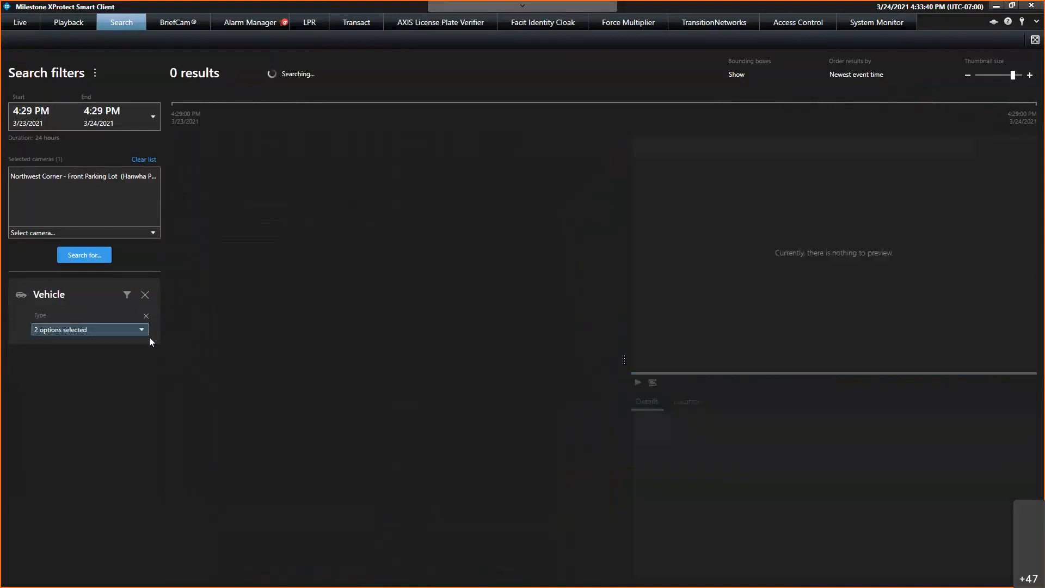
pyautogui.click(142, 330)
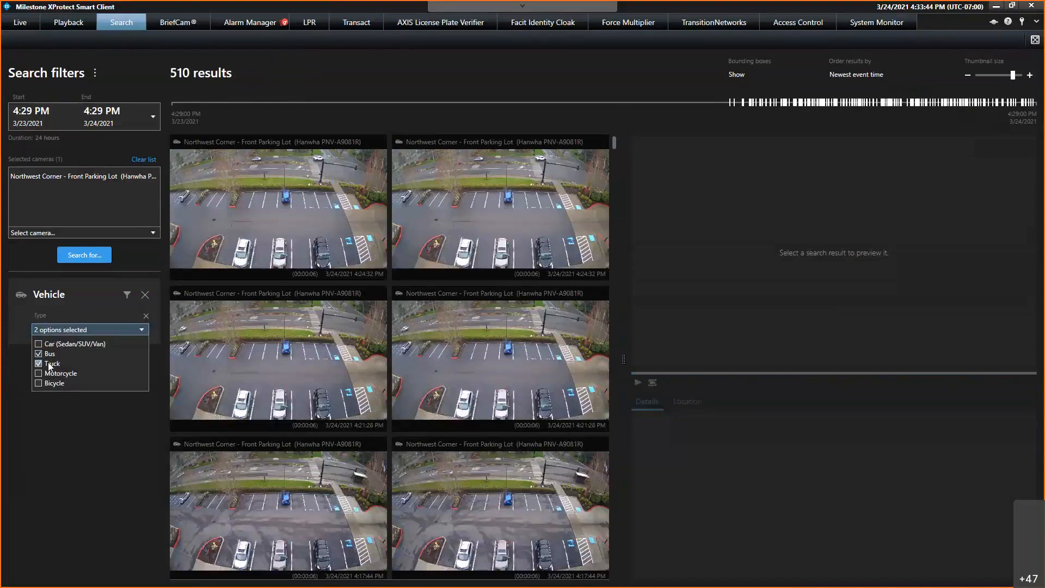
pyautogui.click(82, 259)
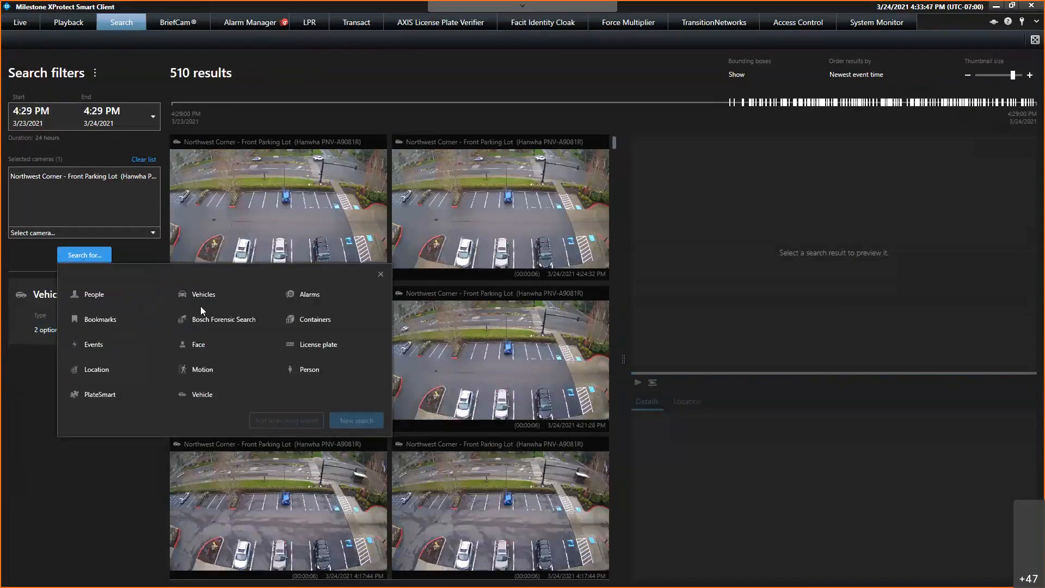
pyautogui.click(310, 370)
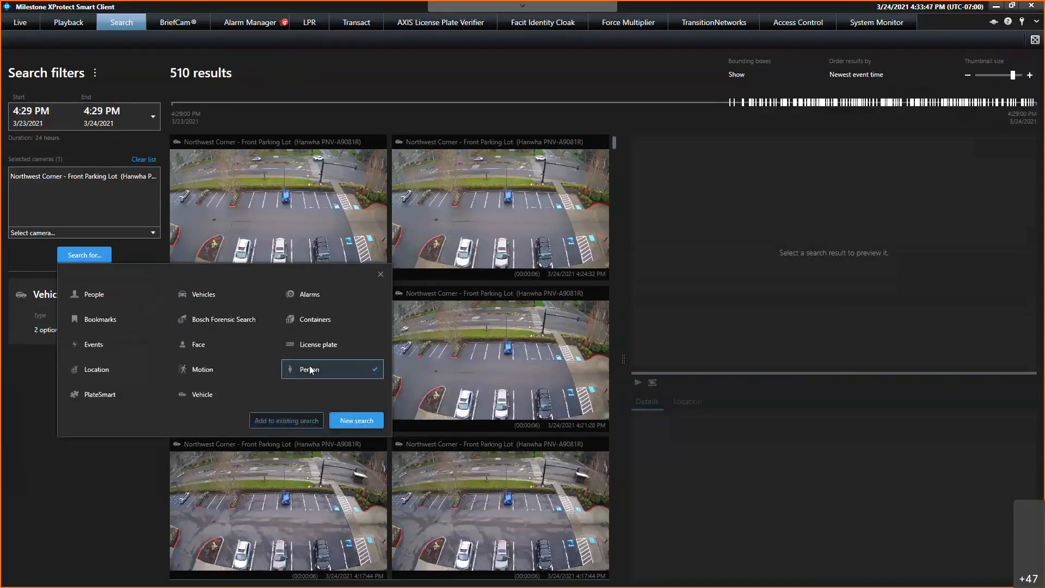
pyautogui.click(290, 422)
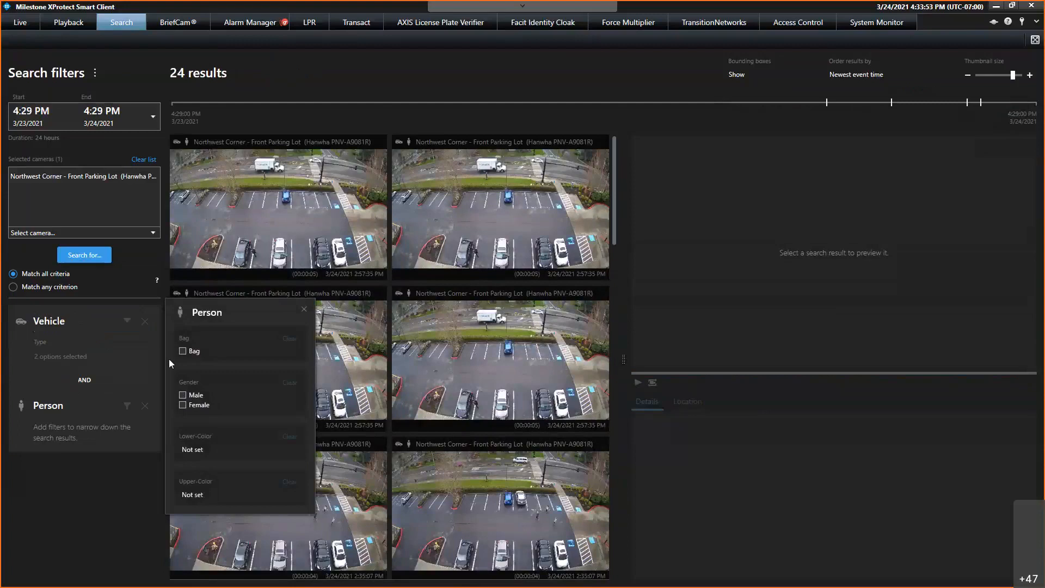
# Limit the Person criterion to people with a bag, switching the Bag filter off and on again to compare results.
pyautogui.click(182, 351)
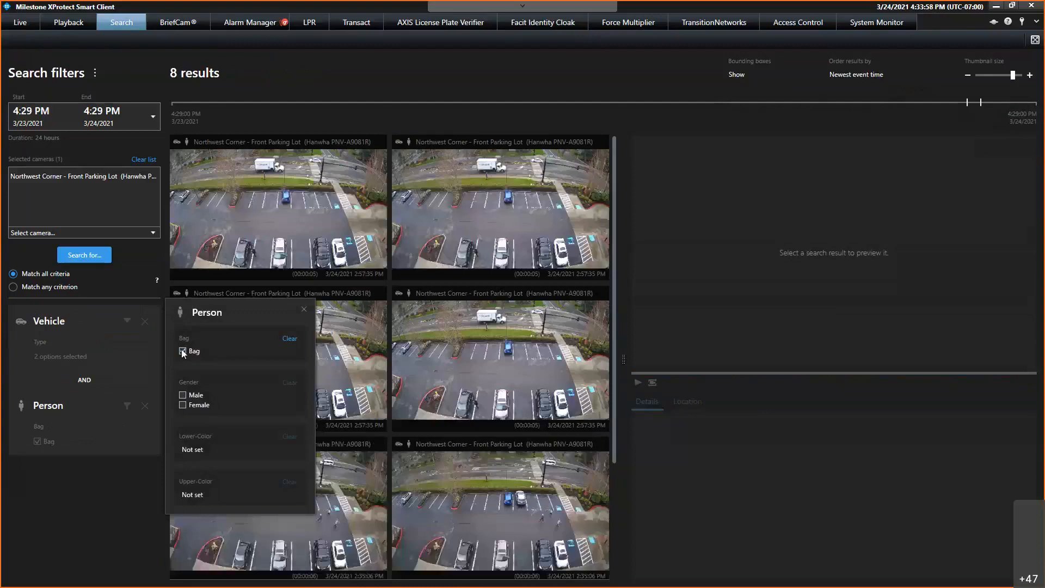
pyautogui.click(182, 351)
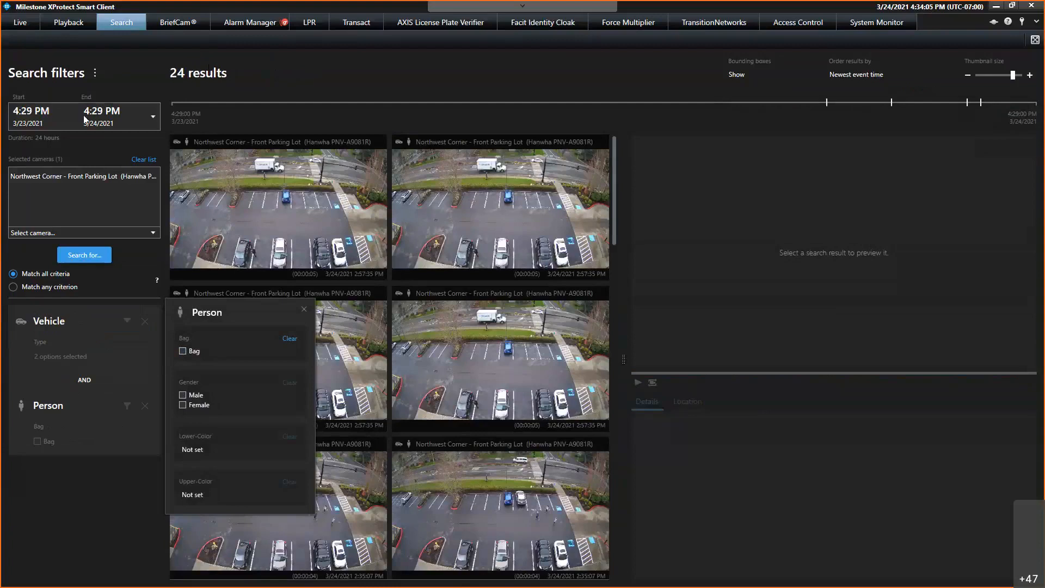
pyautogui.click(183, 350)
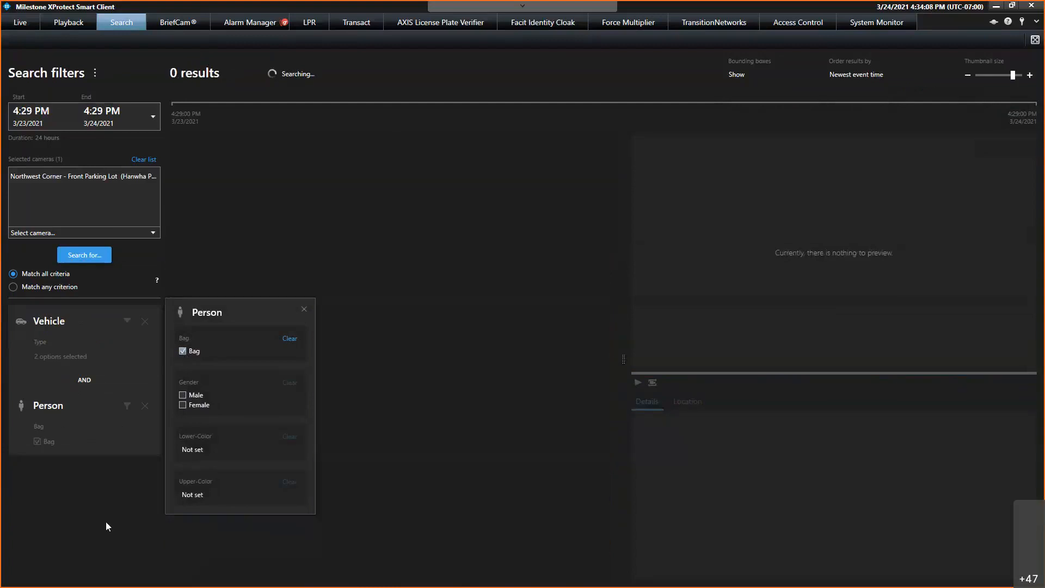
pyautogui.click(107, 521)
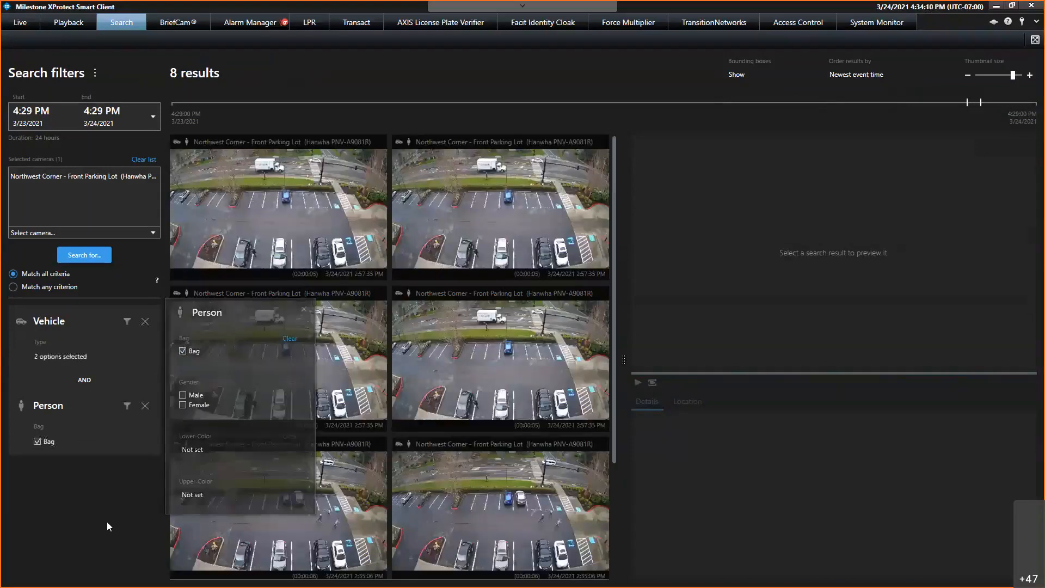
# Play the first 2:57:35 PM result, pause it, and inspect the person beside the dark parked car up close.
pyautogui.click(257, 233)
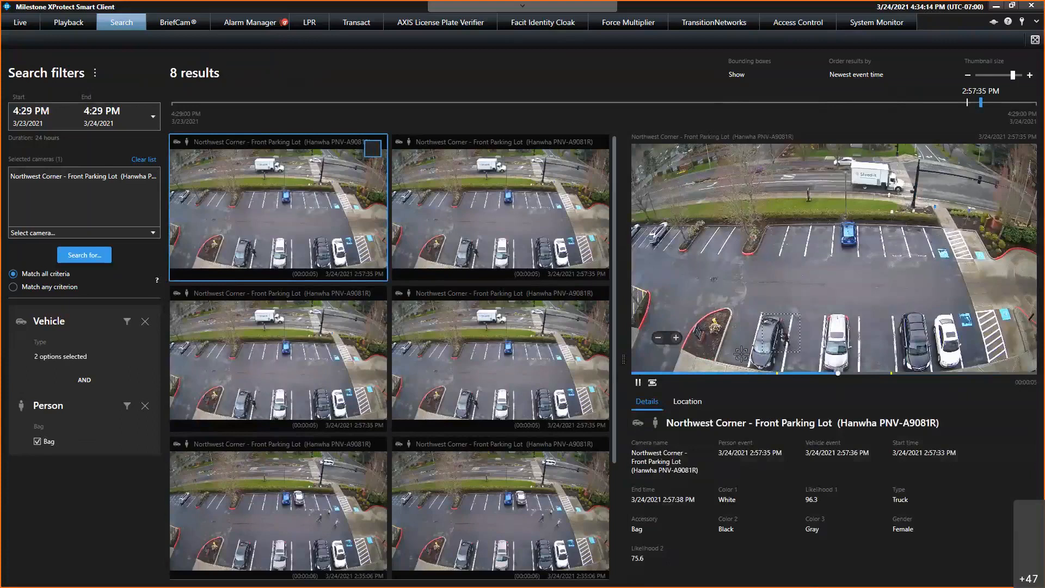
pyautogui.scroll(5, 763, 315)
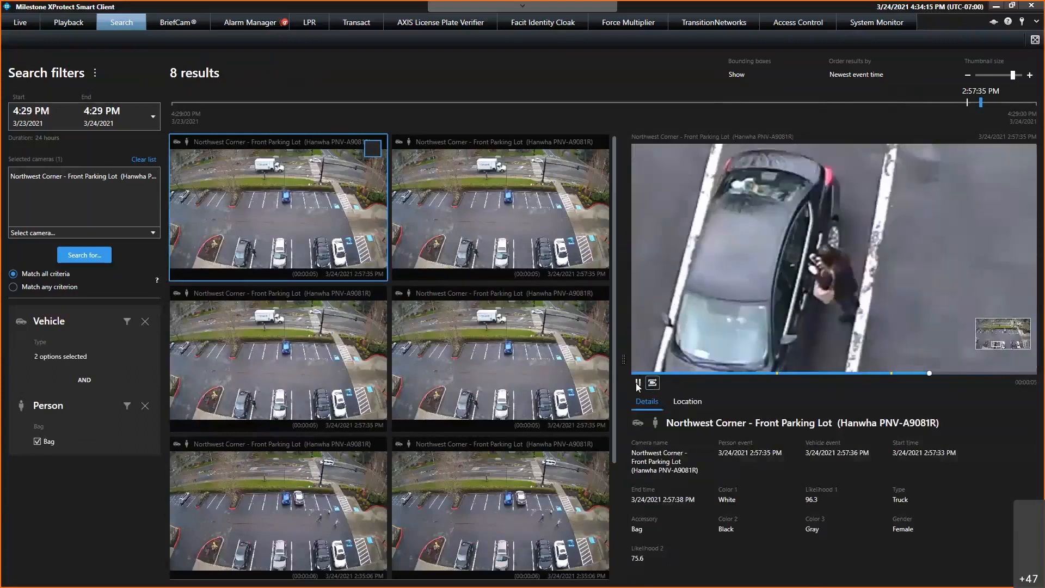
pyautogui.click(638, 384)
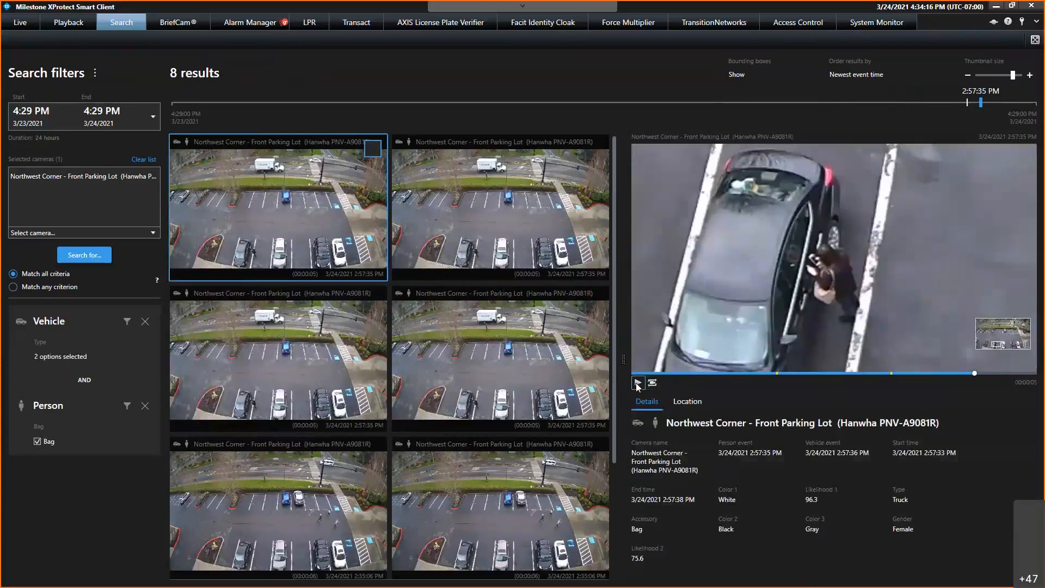
pyautogui.moveTo(847, 292)
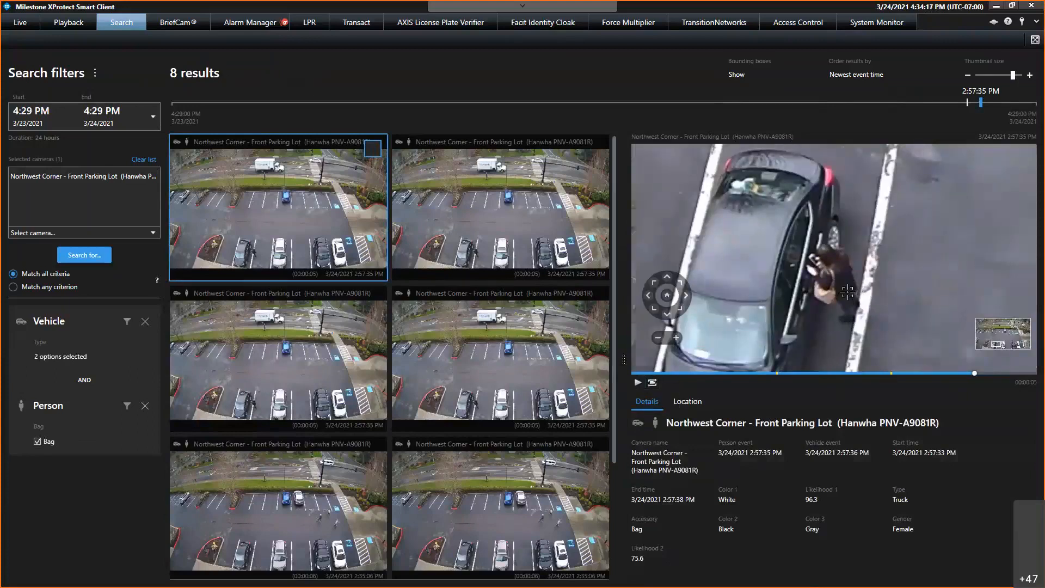
pyautogui.scroll(-5, 847, 292)
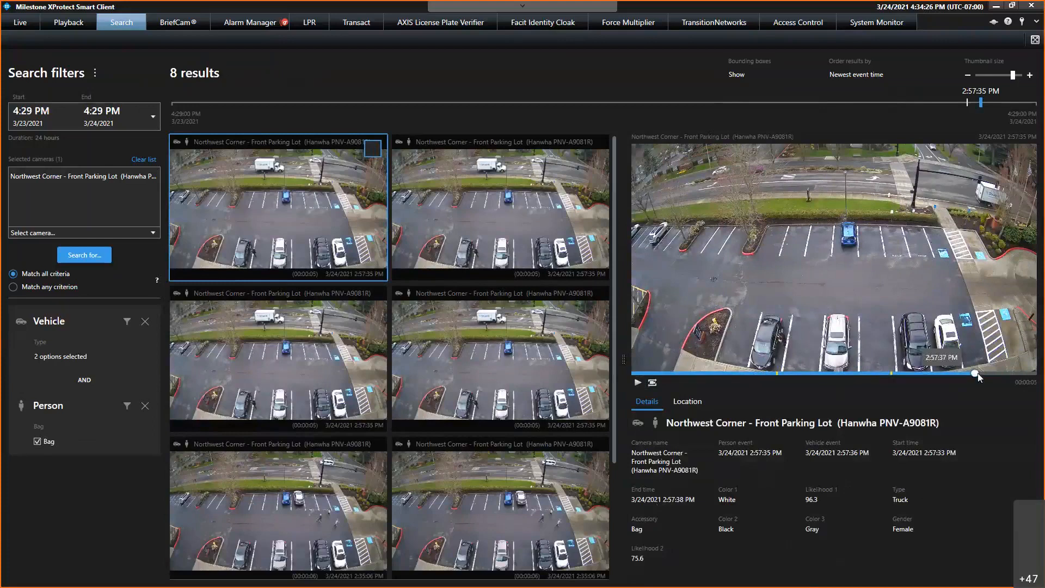
# Scrub the 2:57:35 PM clip back toward the middle and review the vehicle types selected for the Vehicle criterion.
pyautogui.moveTo(943, 374); pyautogui.dragTo(827, 375)
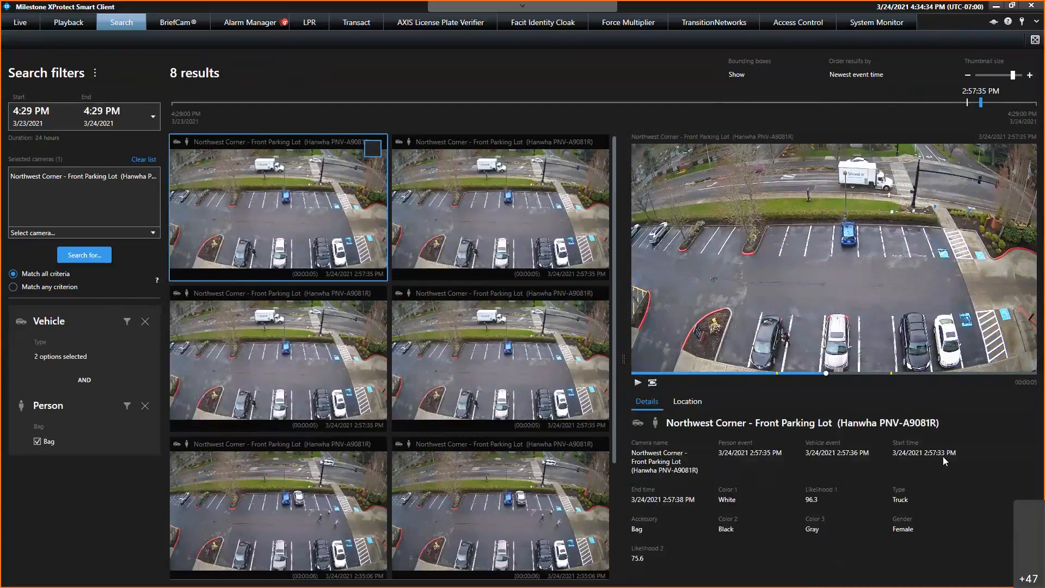
pyautogui.click(91, 357)
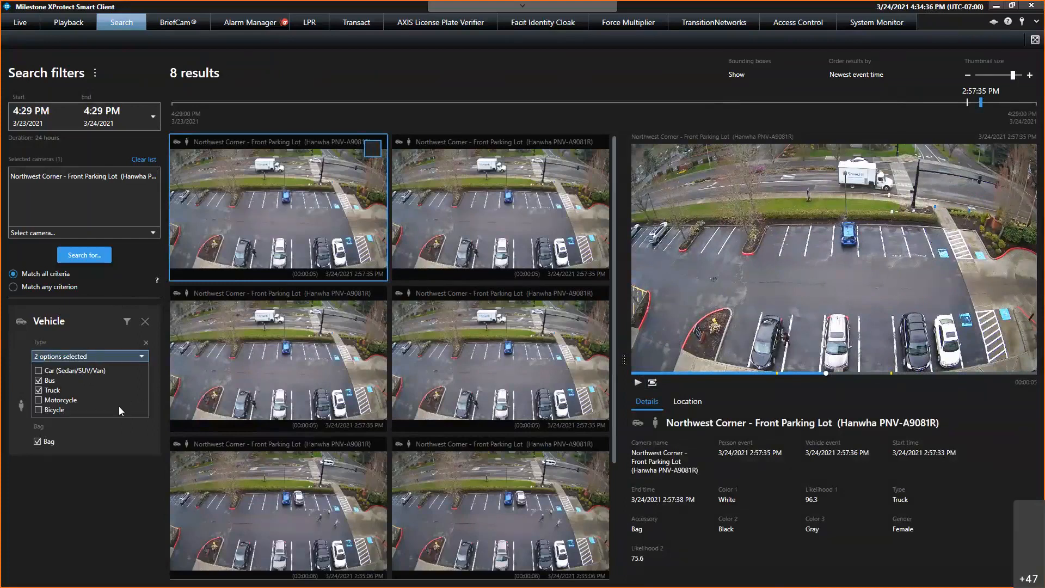
pyautogui.click(119, 504)
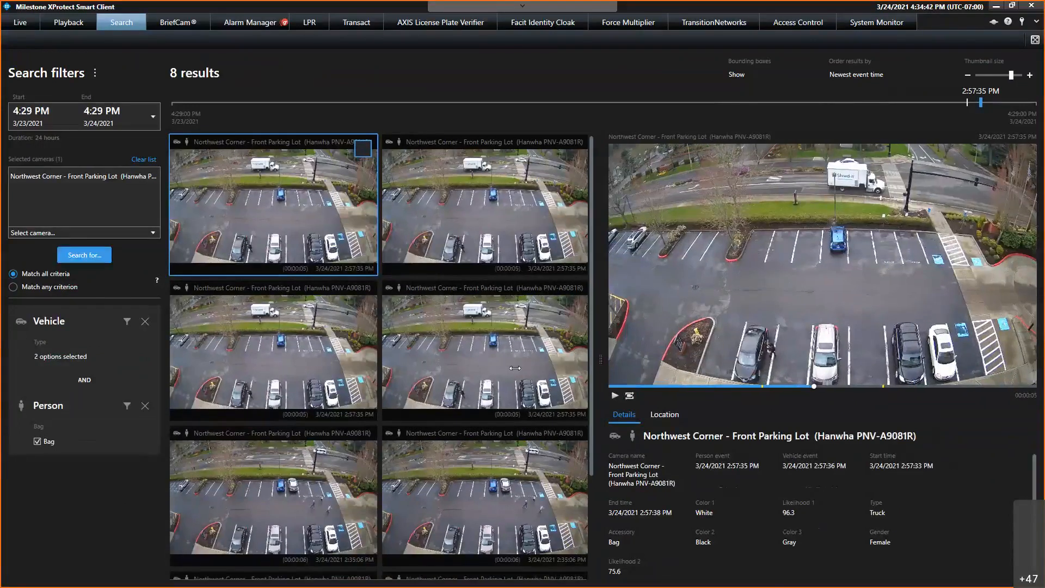
# Enlarge the preview, jump to the Person event at 2:57:35 PM to inspect the person, and shrink the preview again.
pyautogui.moveTo(594, 360); pyautogui.dragTo(479, 359)
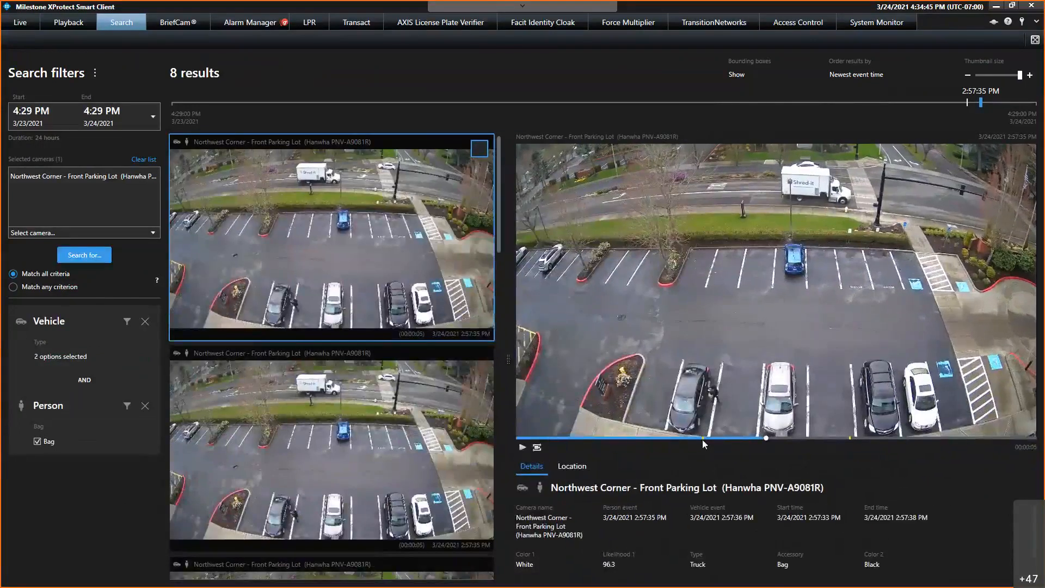
pyautogui.moveTo(704, 440)
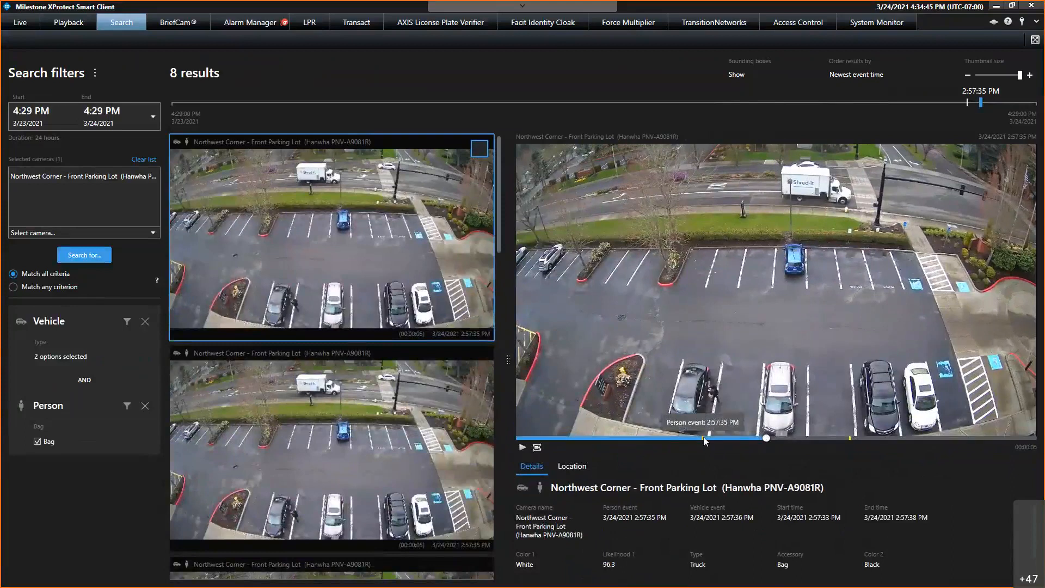
pyautogui.click(705, 440)
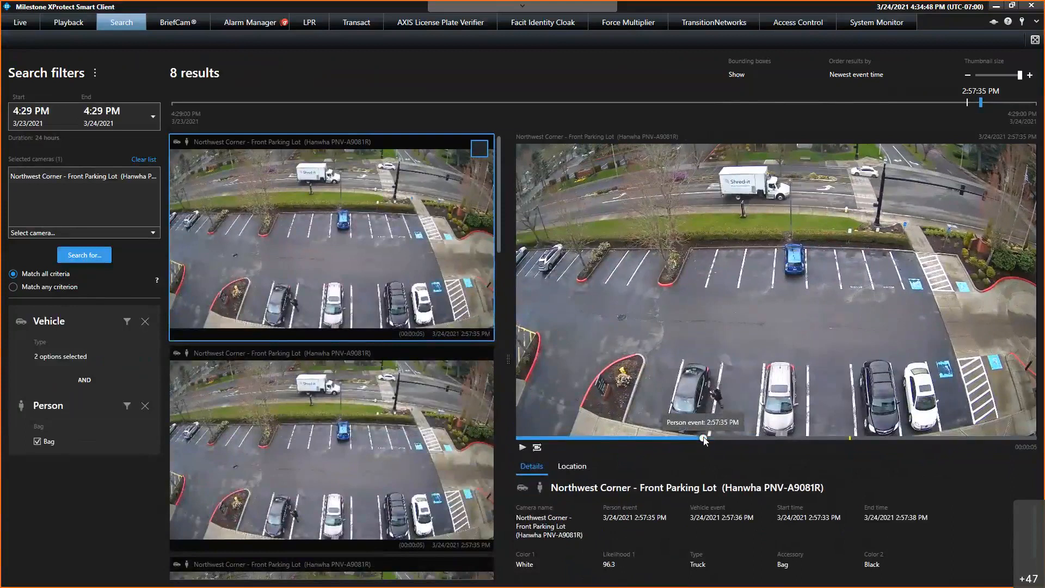
pyautogui.moveTo(852, 441)
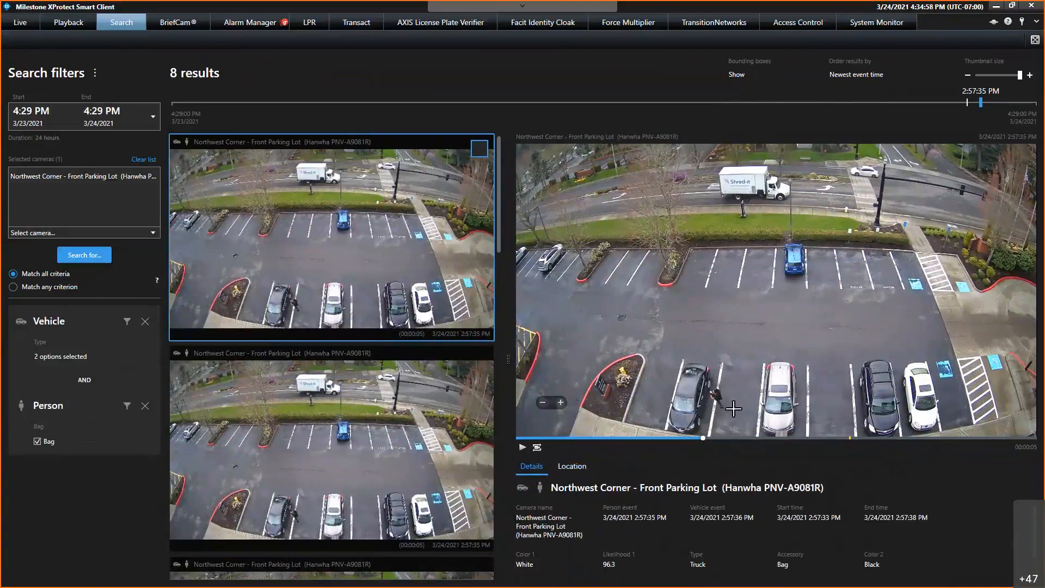
pyautogui.scroll(5, 733, 408)
pyautogui.scroll(-5, 666, 405)
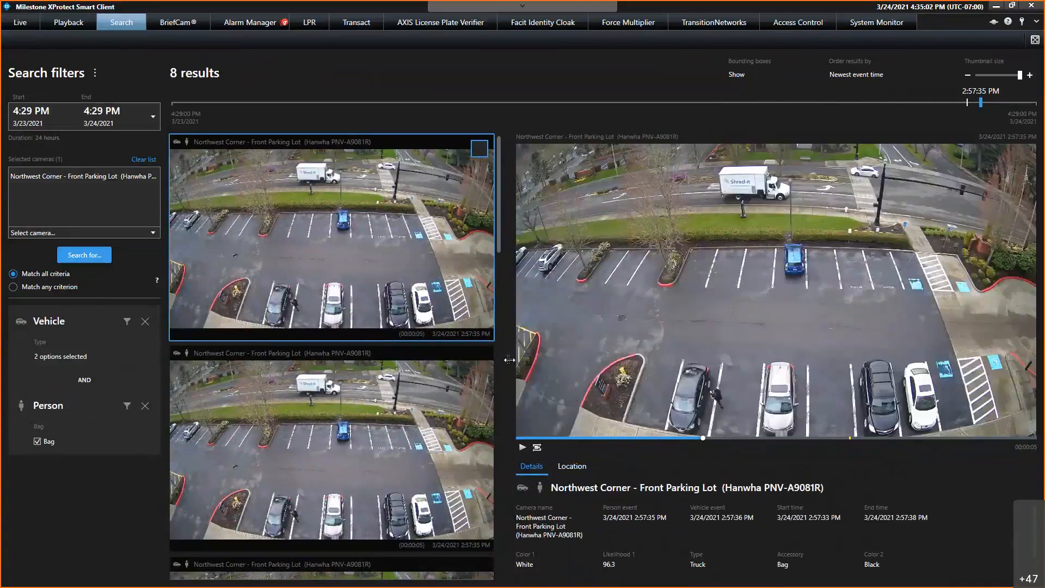
pyautogui.moveTo(551, 361); pyautogui.dragTo(614, 360)
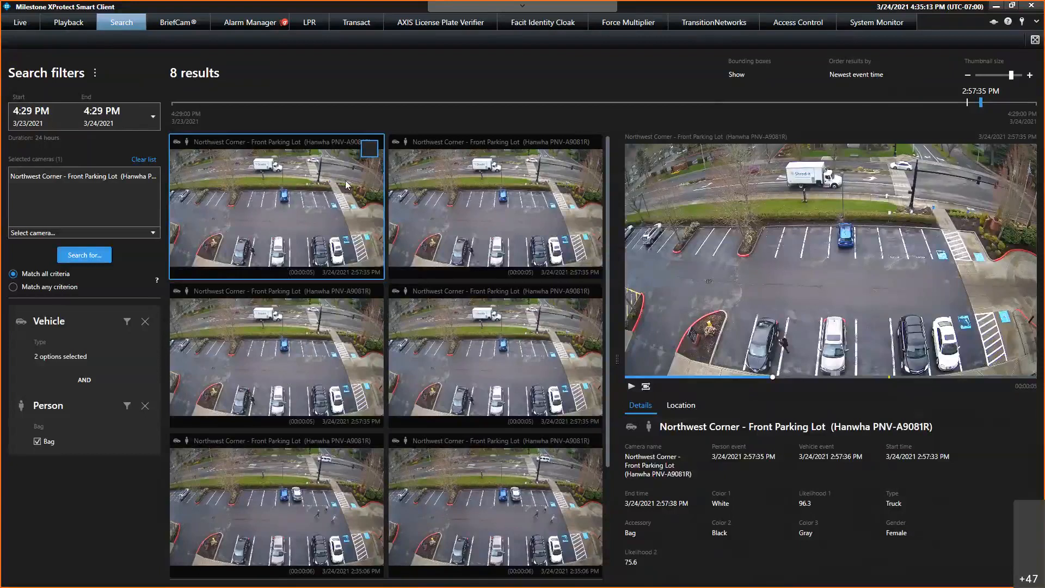
# Review the actions for the first 2:57:35 PM result, deselect it, and view its recording in a detailed full view.
pyautogui.click(369, 147)
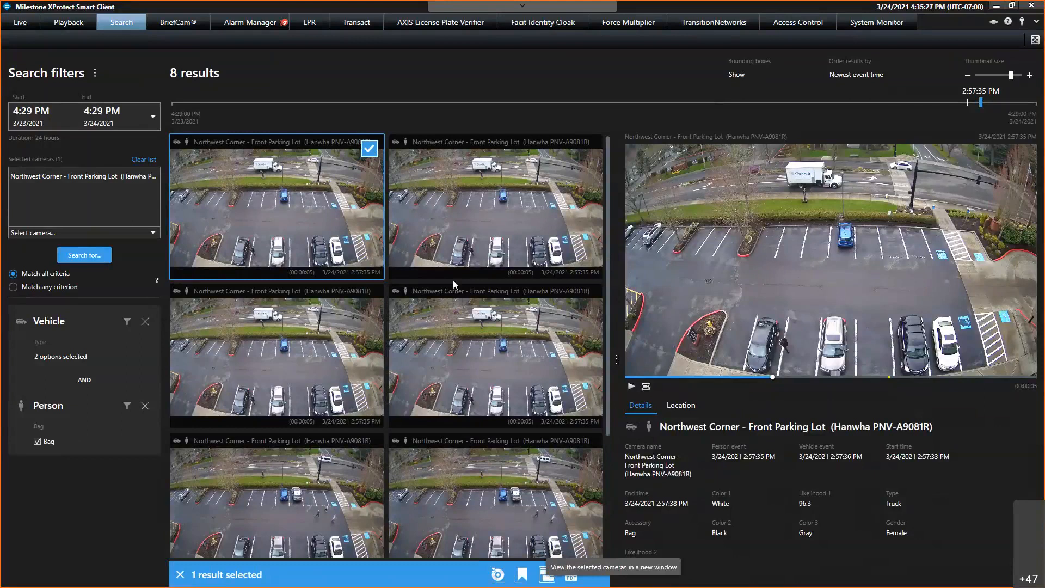
pyautogui.click(368, 153)
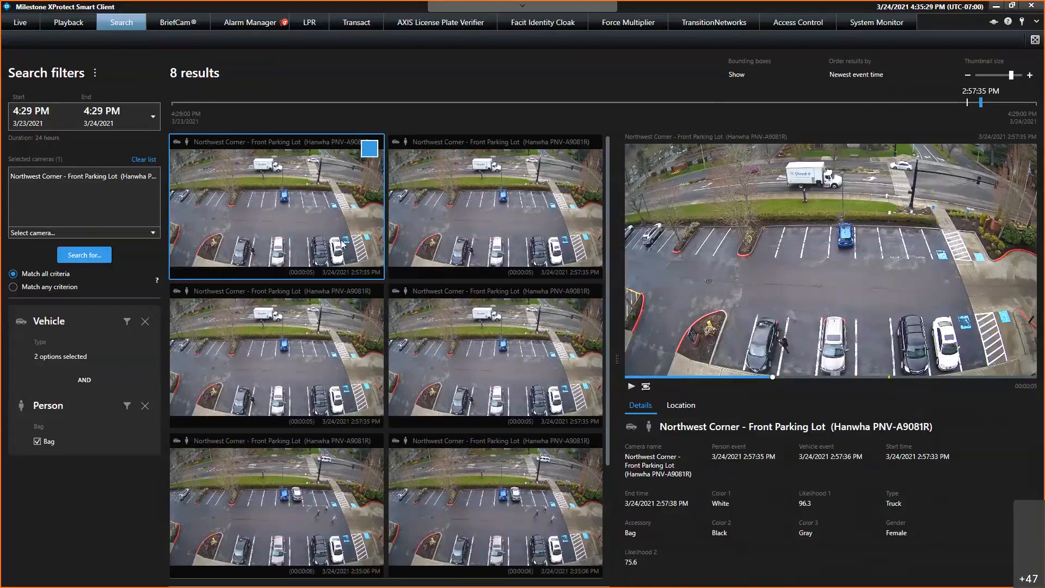
pyautogui.doubleClick(261, 204)
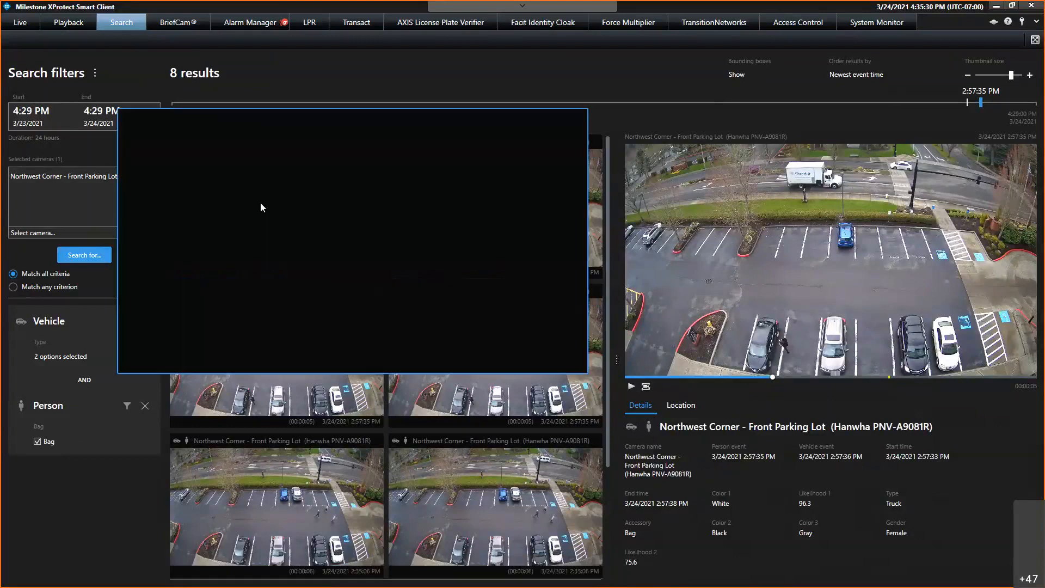
pyautogui.moveTo(531, 560)
pyautogui.mouseDown()
pyautogui.moveTo(562, 560)
pyautogui.moveTo(506, 564)
pyautogui.moveTo(519, 563)
pyautogui.mouseUp()
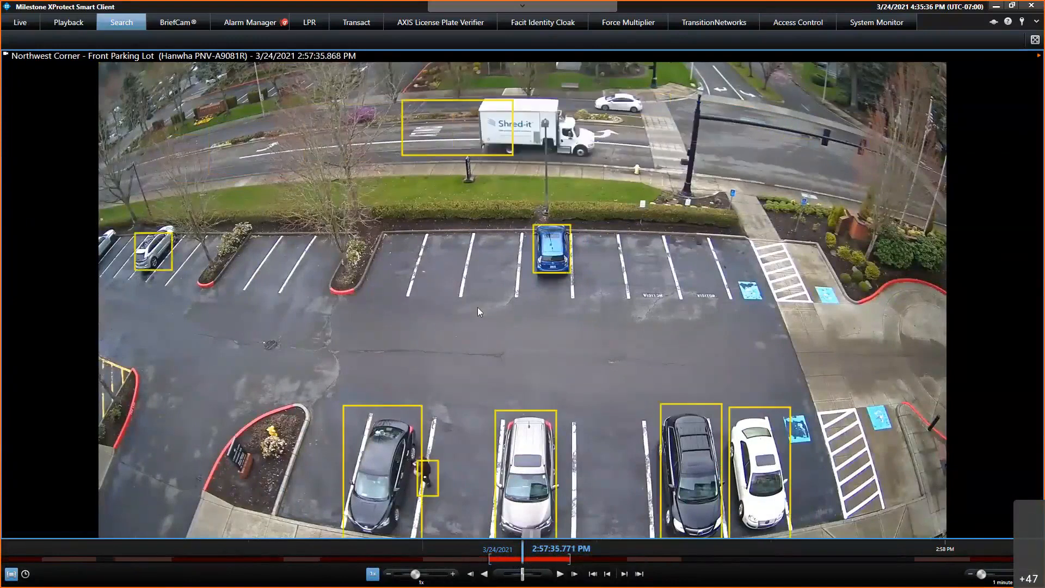
pyautogui.doubleClick(492, 264)
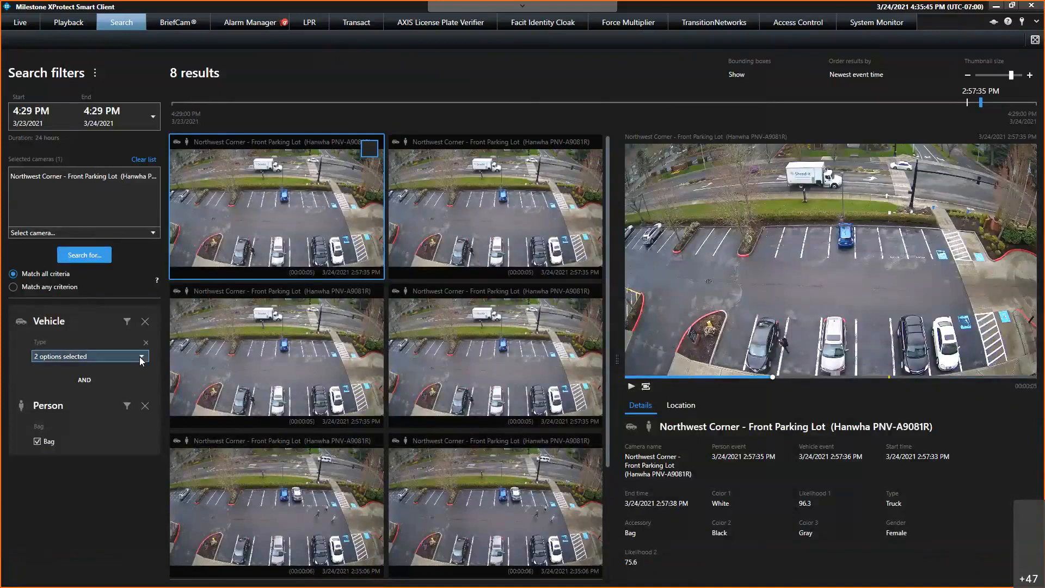
# Remove the Person criterion and the vehicle type filter, and limit the Vehicle criterion to white vehicles.
pyautogui.click(149, 406)
pyautogui.click(111, 331)
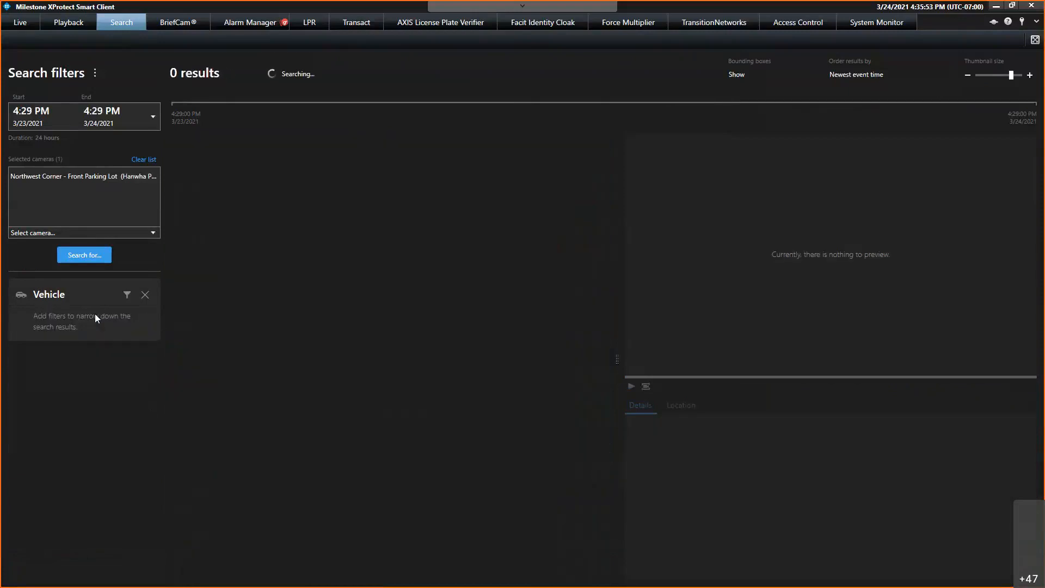
pyautogui.click(129, 295)
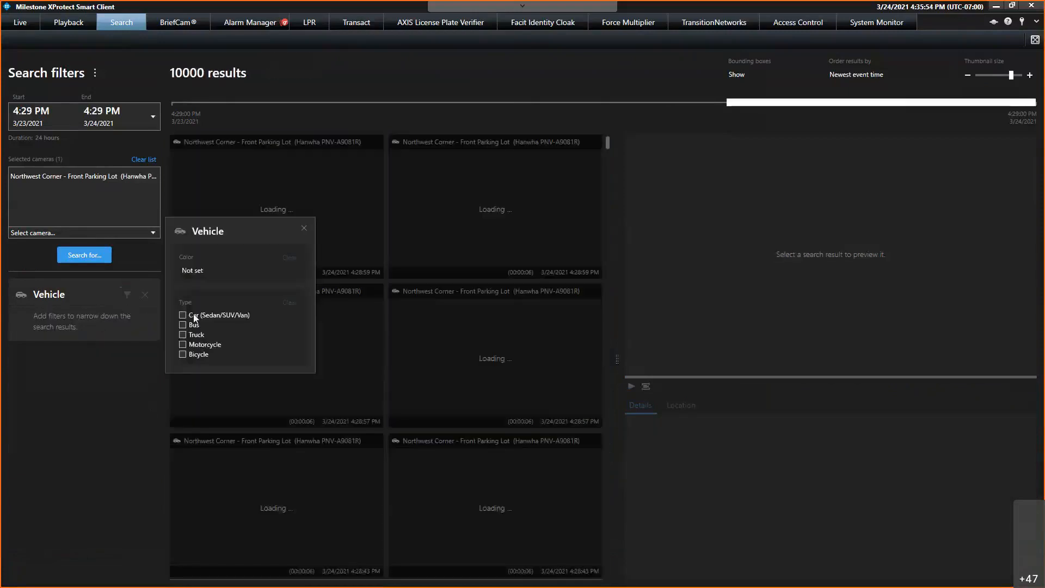
pyautogui.click(239, 270)
pyautogui.click(226, 284)
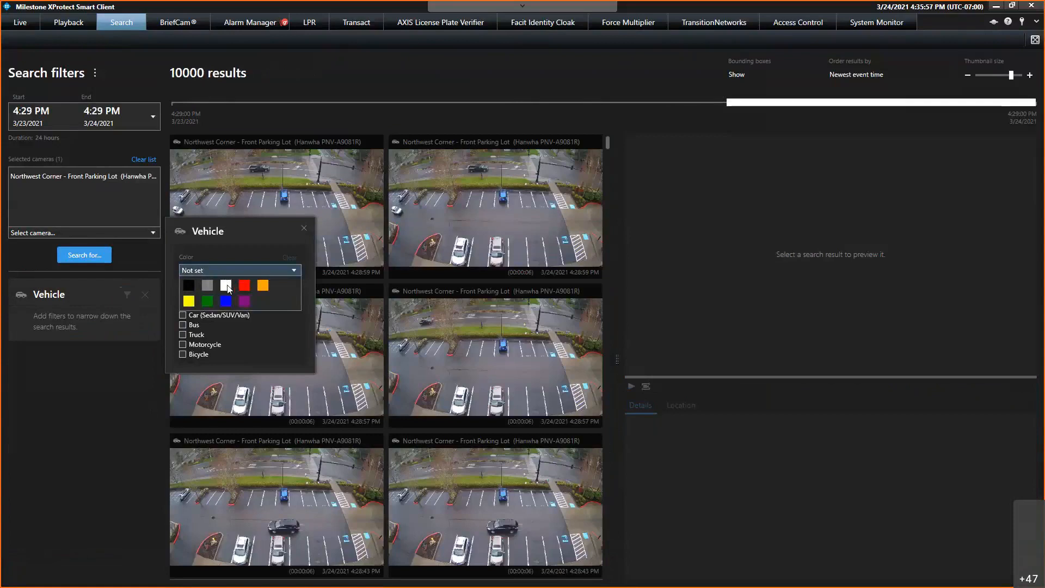
# Add the Motion category to the existing Vehicle search.
pyautogui.click(87, 254)
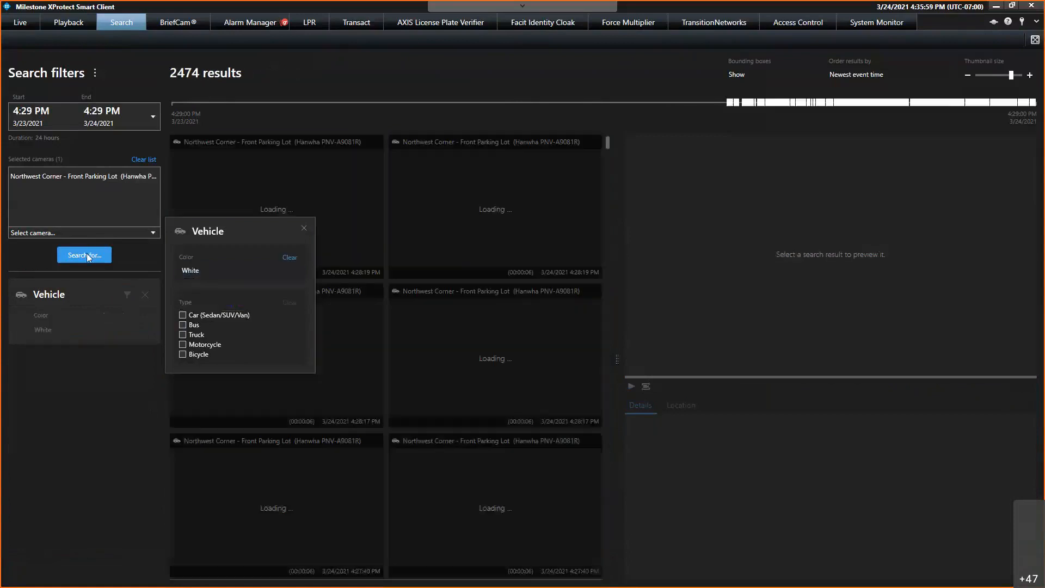
pyautogui.click(86, 254)
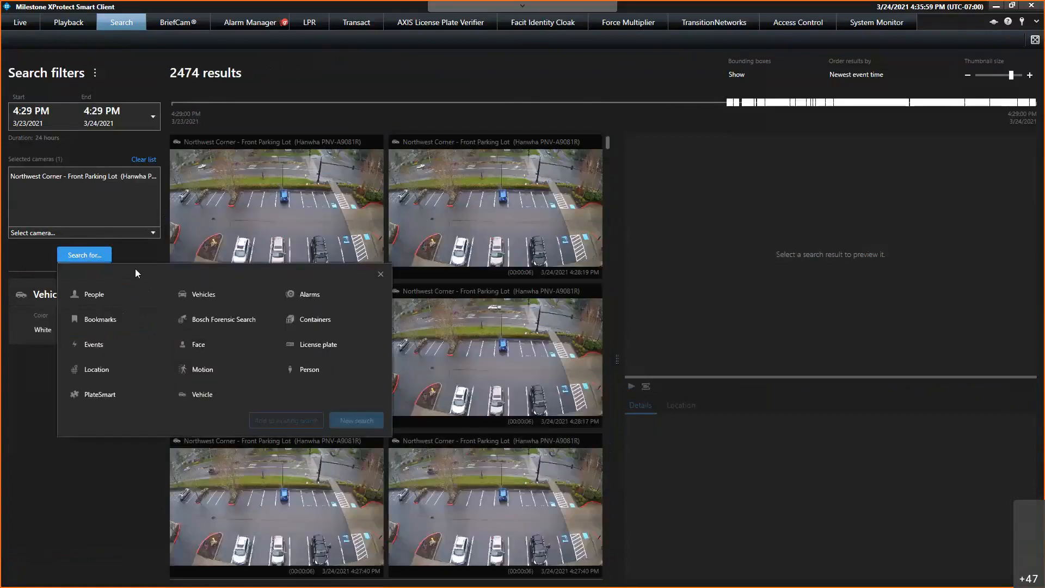
pyautogui.click(204, 371)
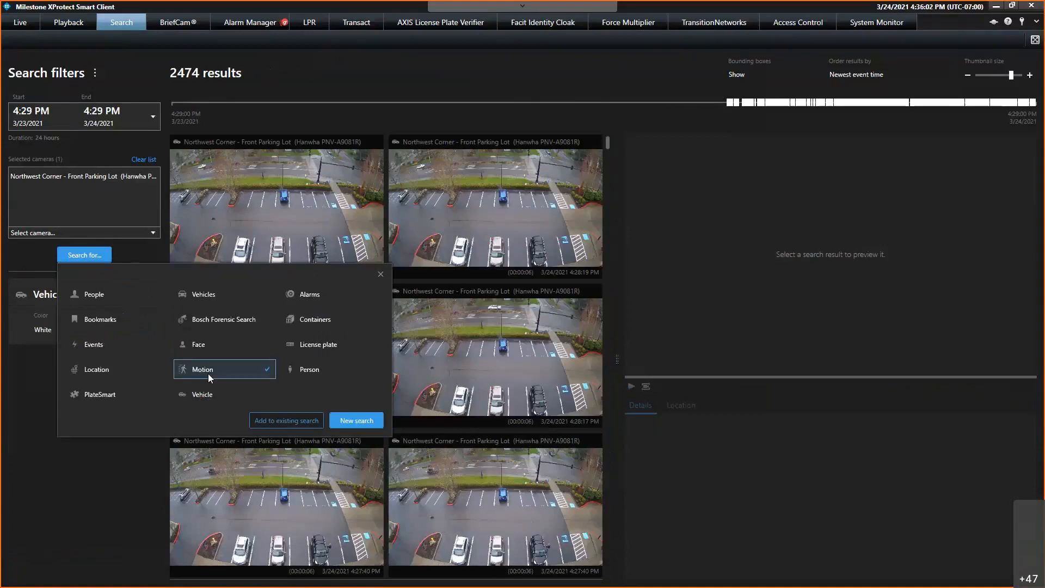
pyautogui.click(303, 420)
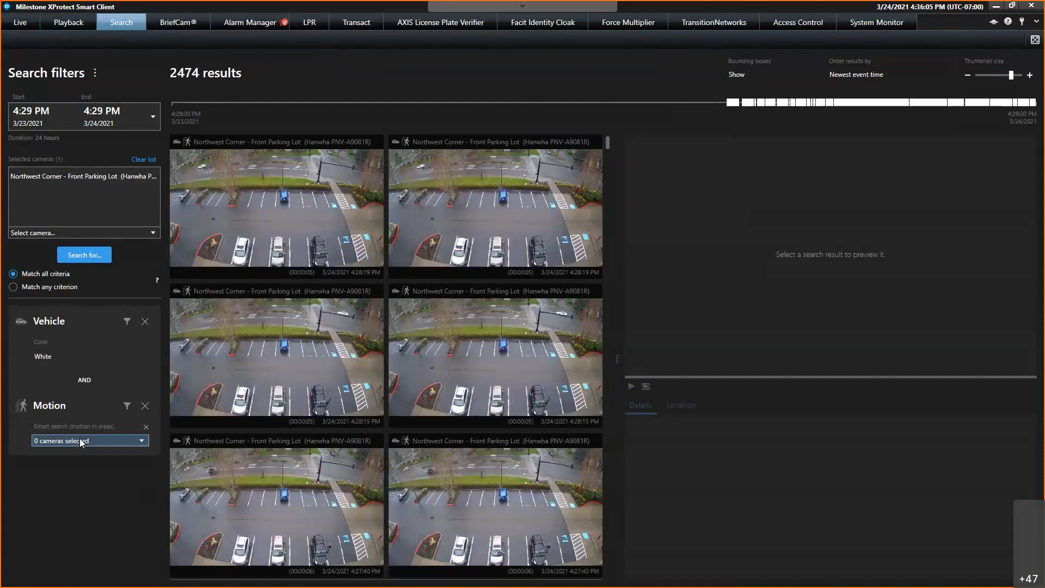
# Restrict the Motion criterion to the parking lot by unmasking that area in the Northwest Corner - Front Parking Lot camera image.
pyautogui.click(80, 439)
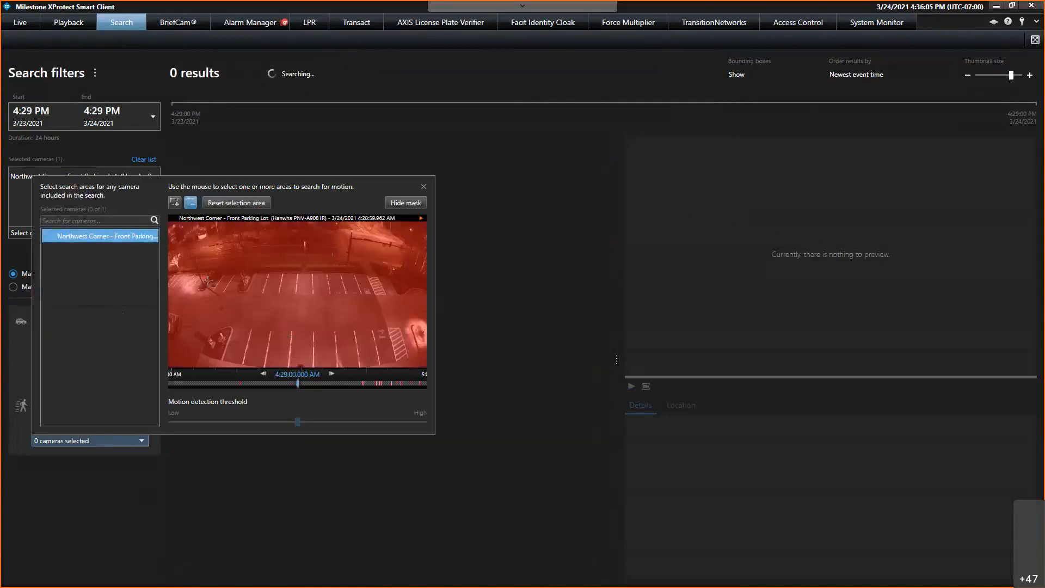
pyautogui.moveTo(209, 281); pyautogui.dragTo(402, 364)
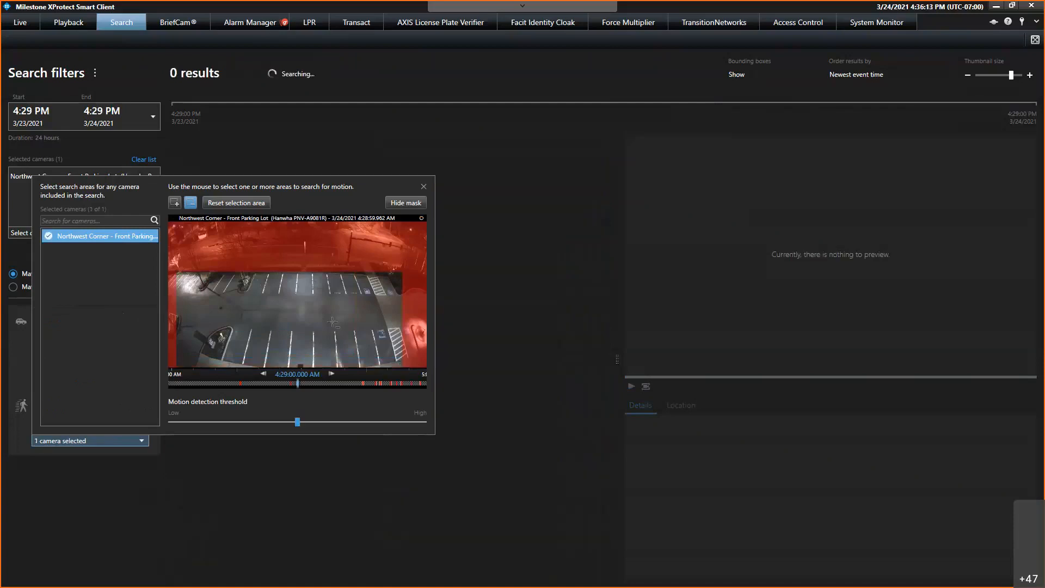
pyautogui.click(56, 536)
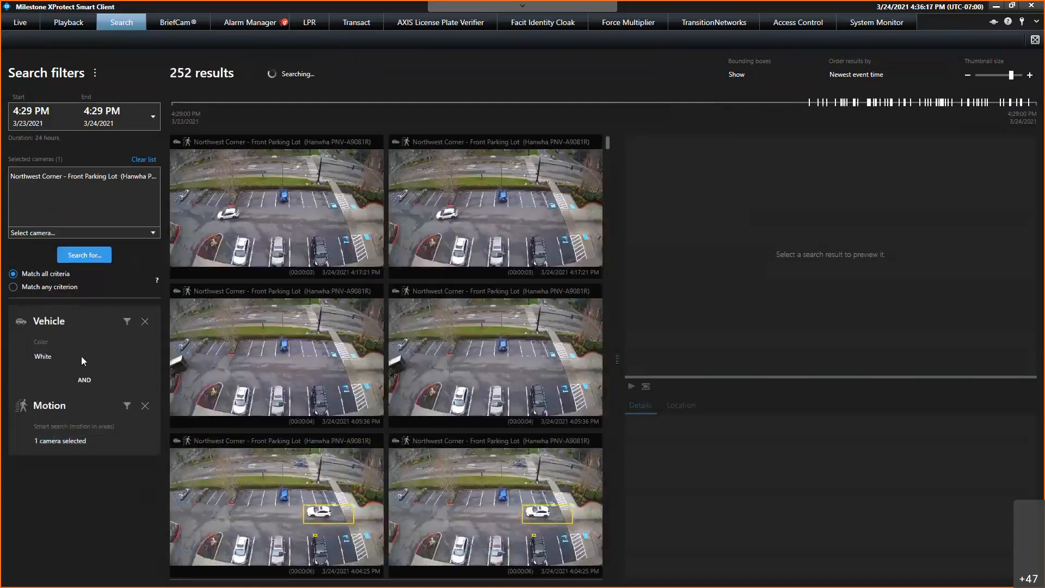
# Replace white with red in the Vehicle color filter.
pyautogui.click(80, 356)
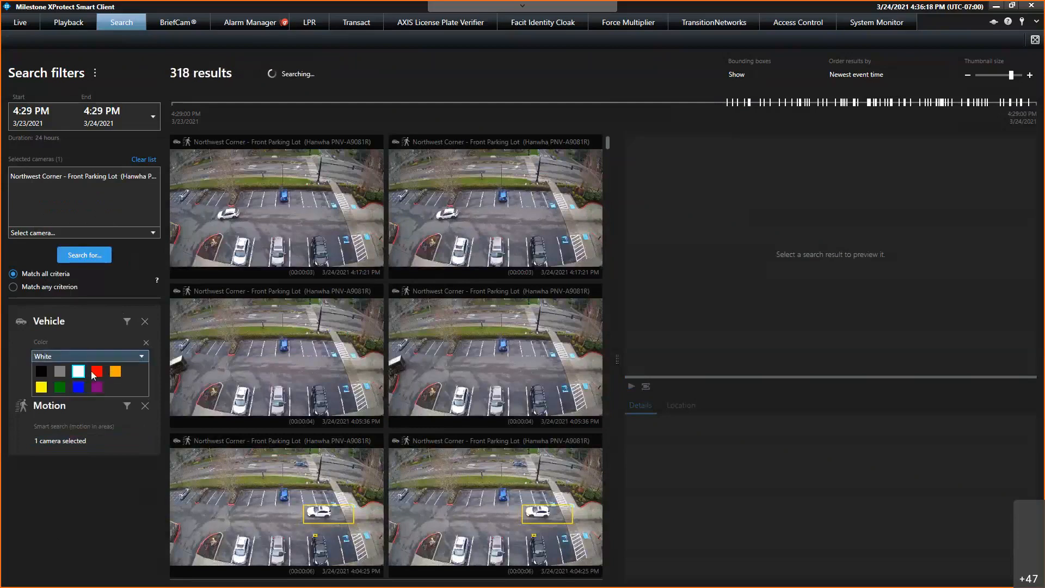
pyautogui.click(95, 373)
pyautogui.click(79, 374)
pyautogui.click(80, 374)
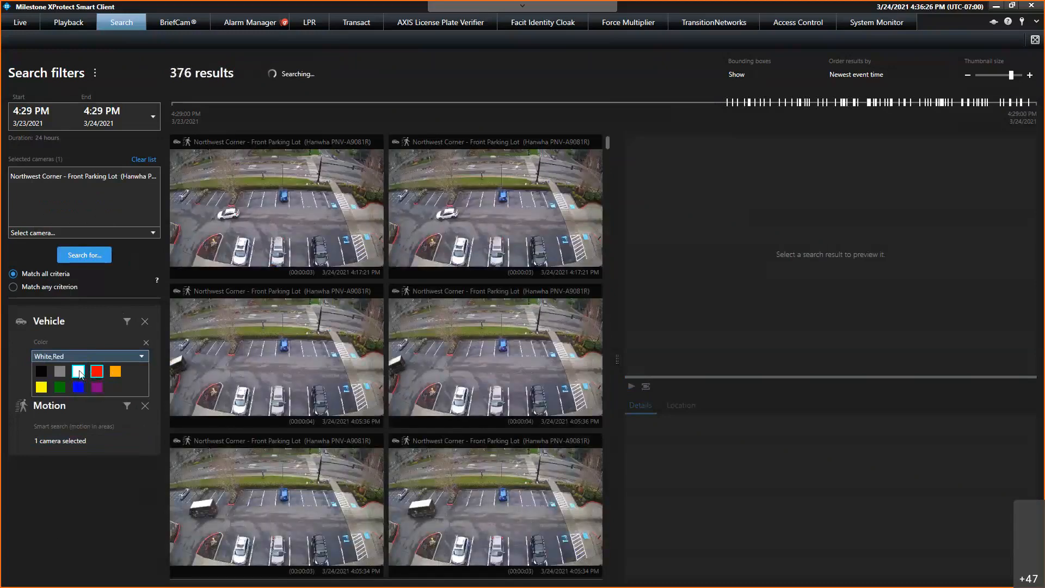
pyautogui.click(78, 371)
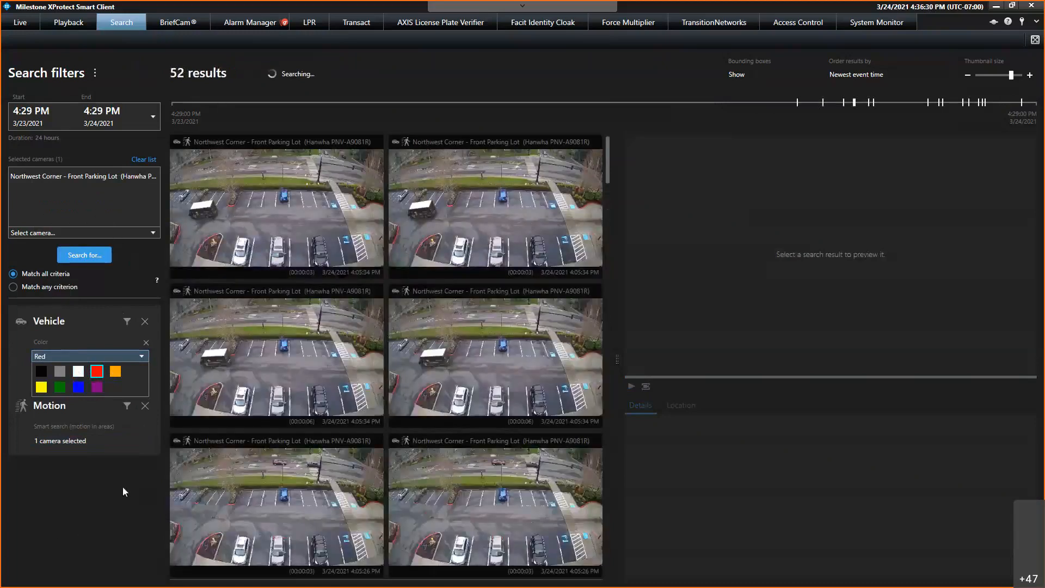
pyautogui.click(123, 486)
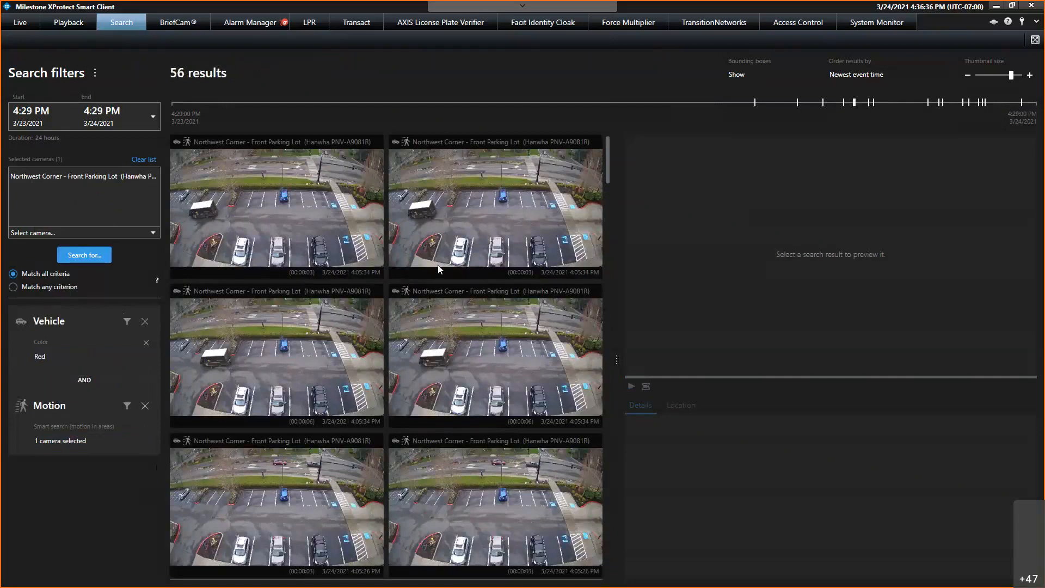
# Preview the red-vehicle search results from 3:04:55 PM and 3:04:50 PM on 3/24/2021.
pyautogui.scroll(-5, 439, 269)
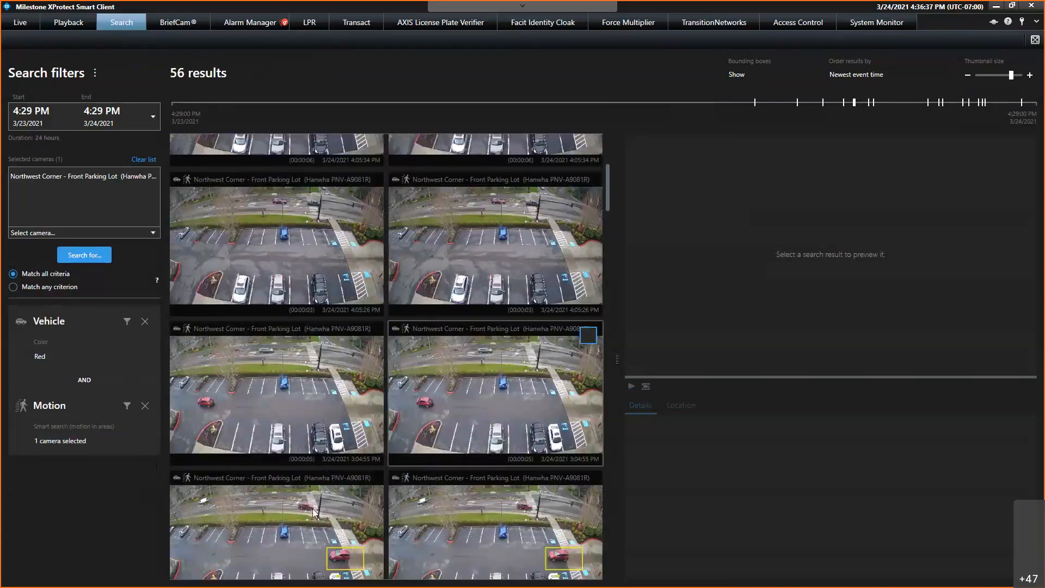
pyautogui.scroll(-2, 314, 512)
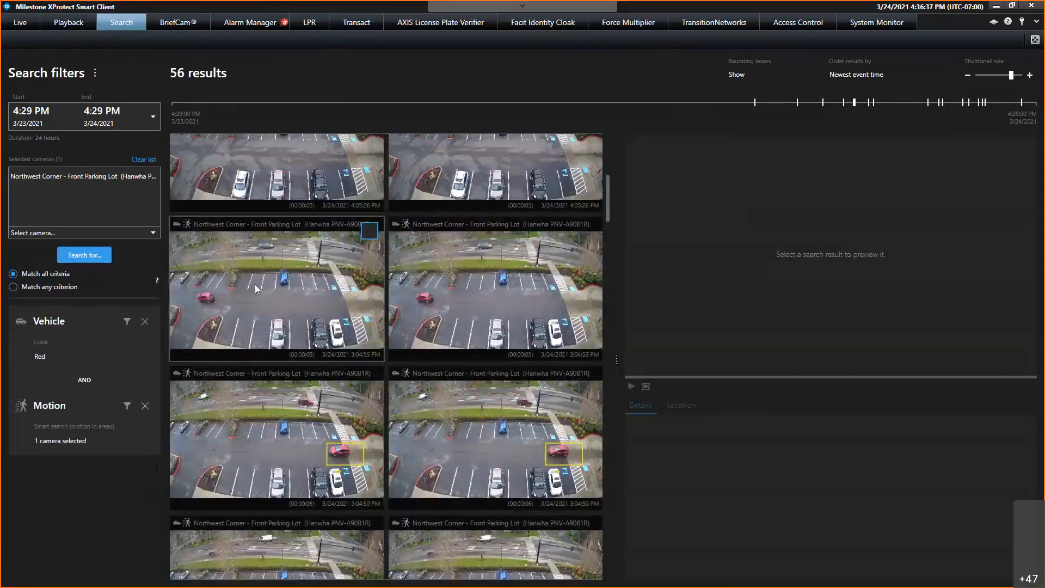
pyautogui.click(257, 289)
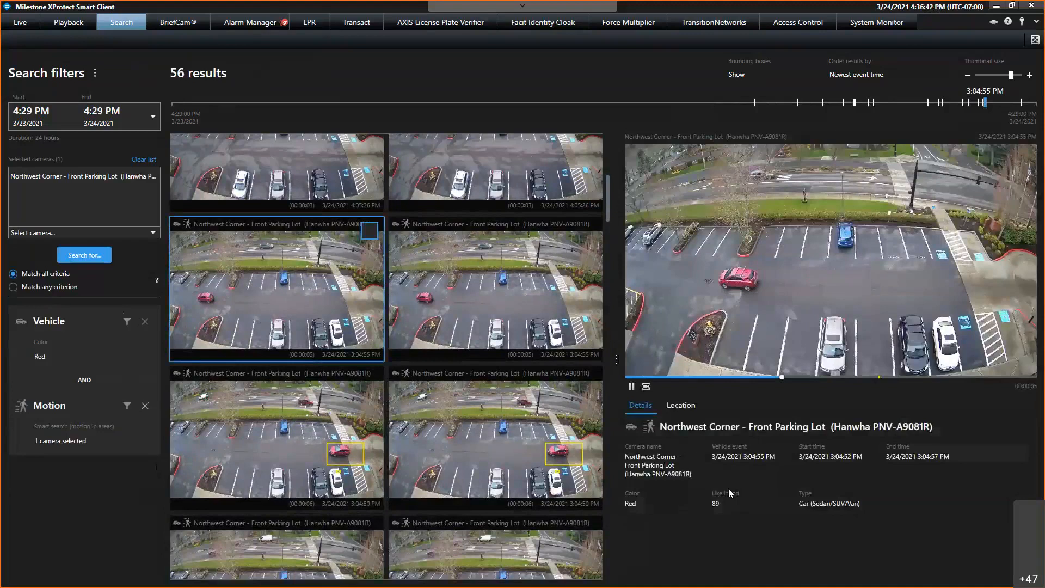
pyautogui.click(302, 467)
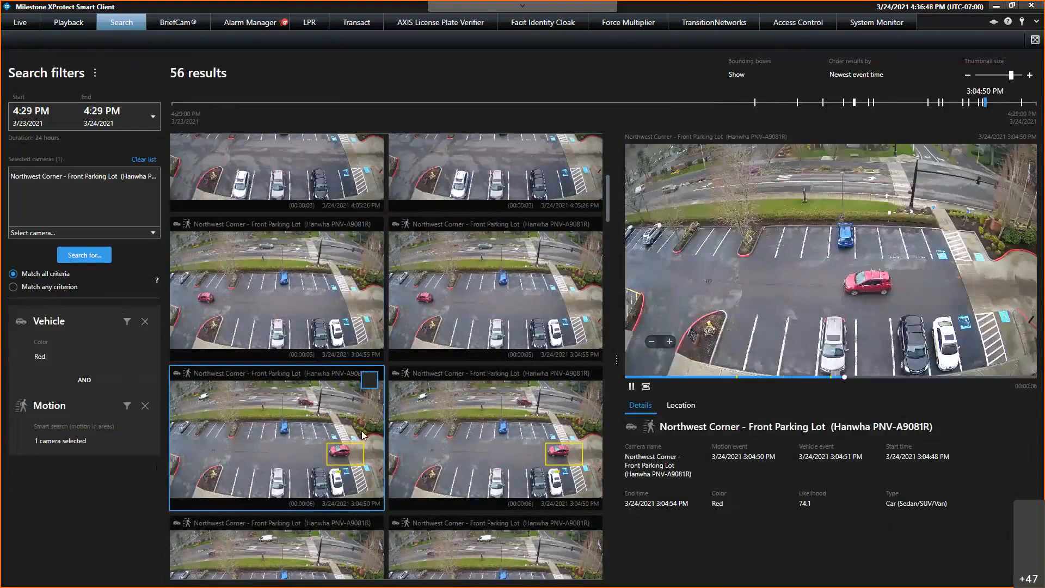
# Play the 2:38:20 PM result, pause it, and zoom in on the red car on the road.
pyautogui.scroll(-3, 363, 434)
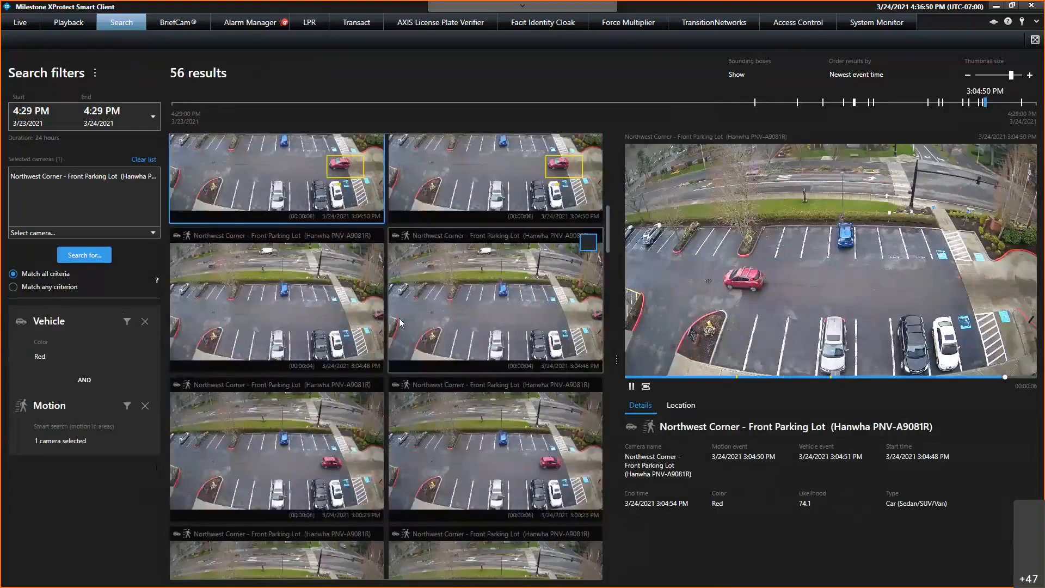
pyautogui.scroll(-3, 401, 326)
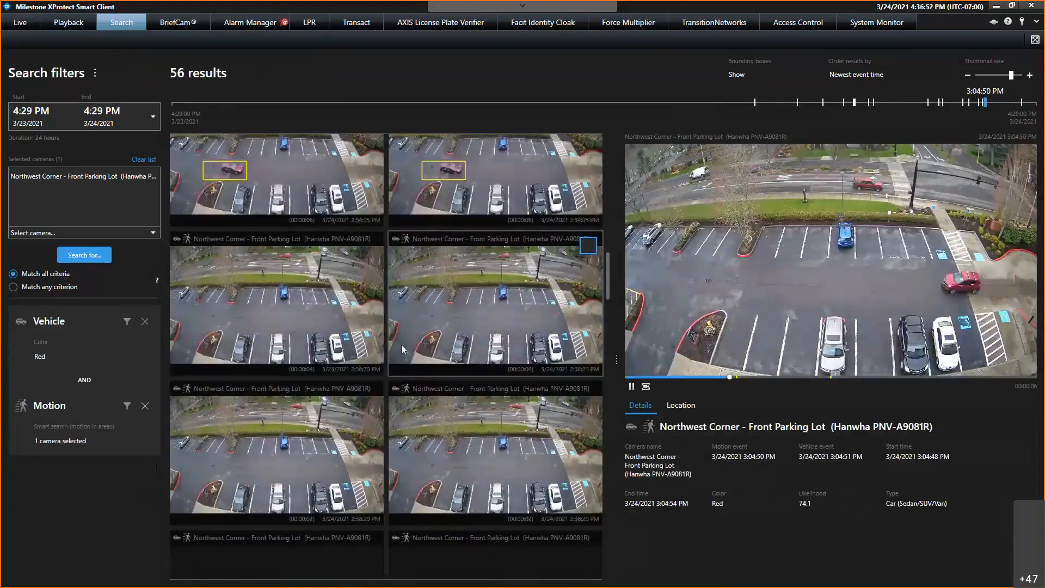
pyautogui.click(402, 348)
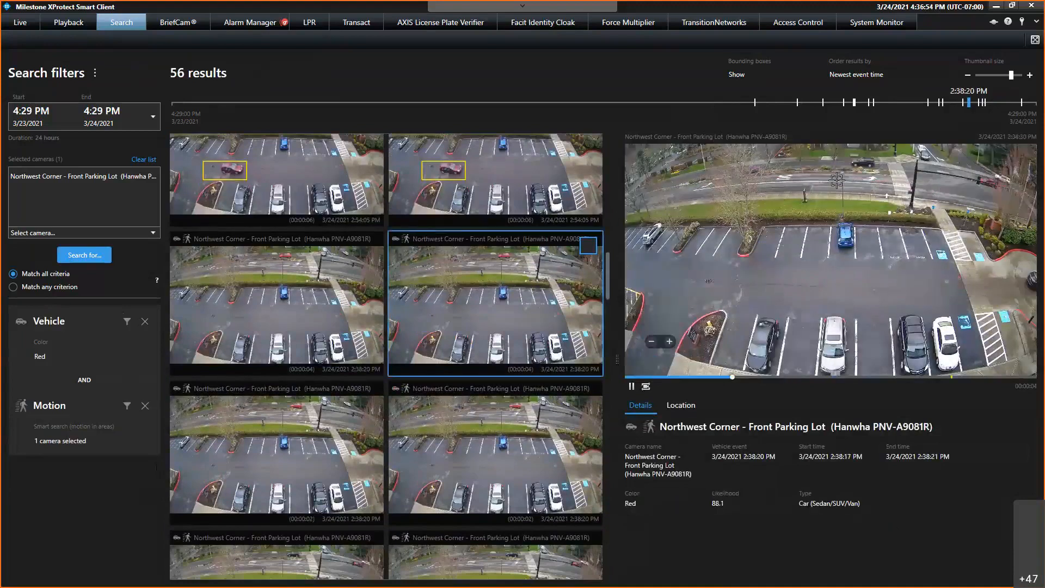
pyautogui.click(632, 386)
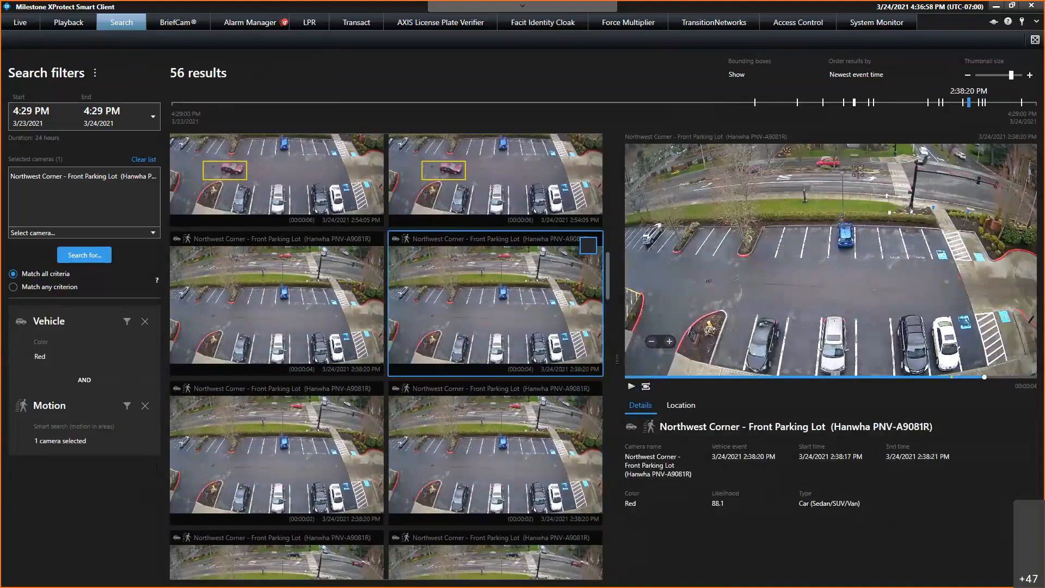
pyautogui.moveTo(858, 170); pyautogui.dragTo(784, 153)
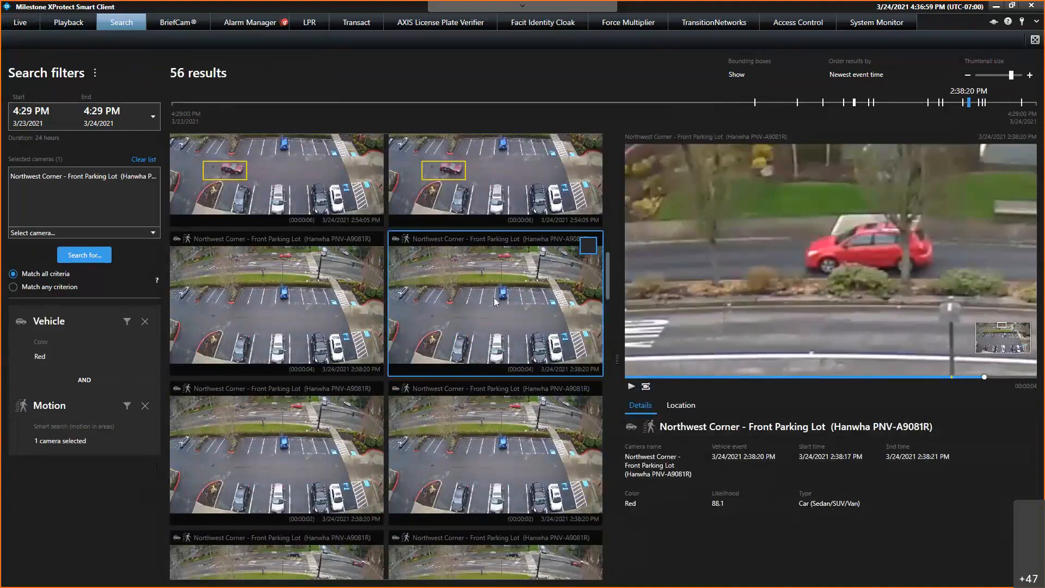
# Play the 11:59:06 AM search result and pause it with the red car in the parking lot.
pyautogui.scroll(-5, 440, 269)
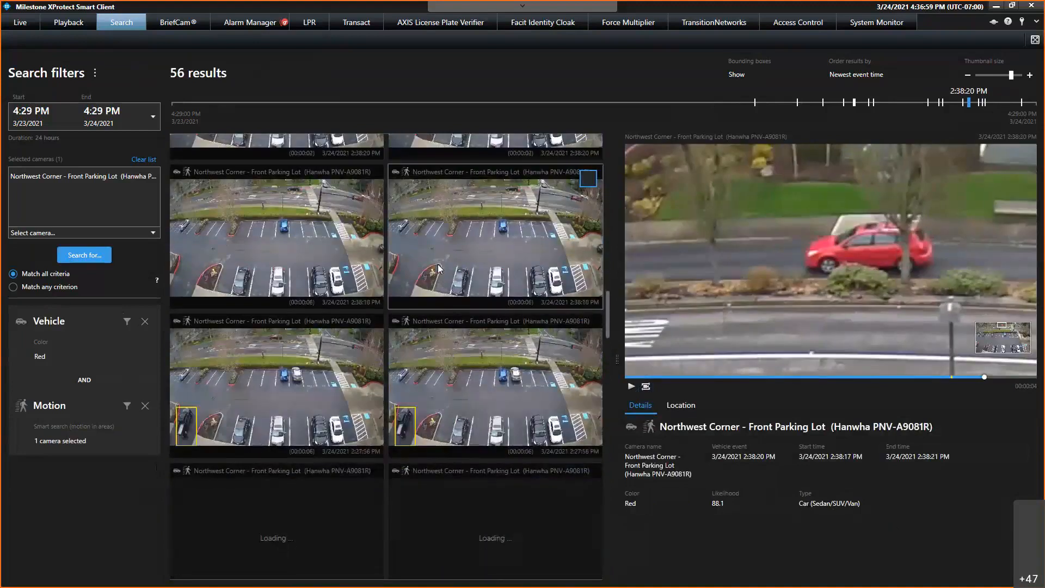
pyautogui.scroll(-4, 438, 268)
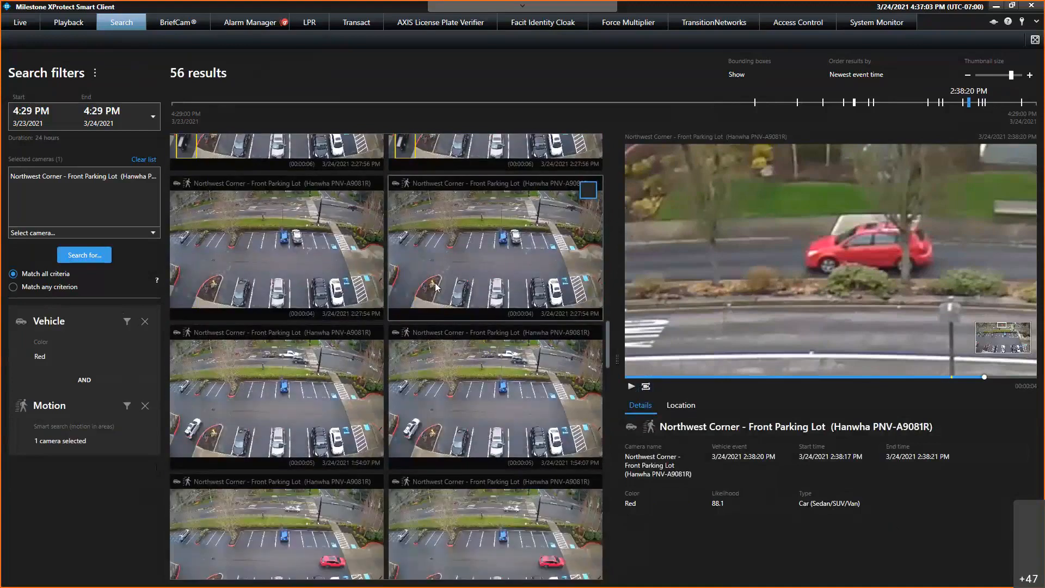
pyautogui.scroll(-6, 436, 287)
pyautogui.scroll(-1, 435, 287)
pyautogui.click(279, 348)
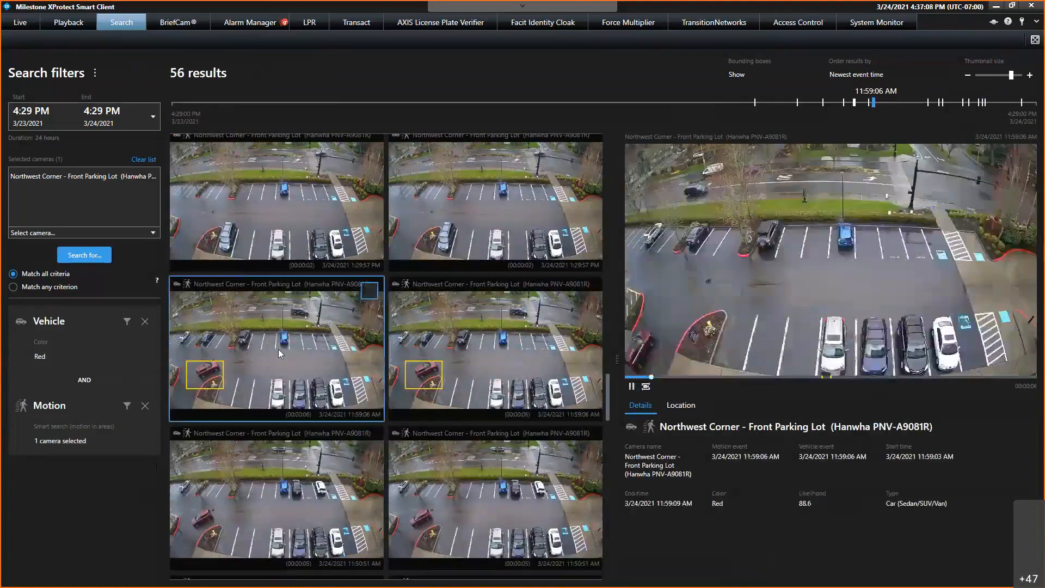
pyautogui.click(631, 387)
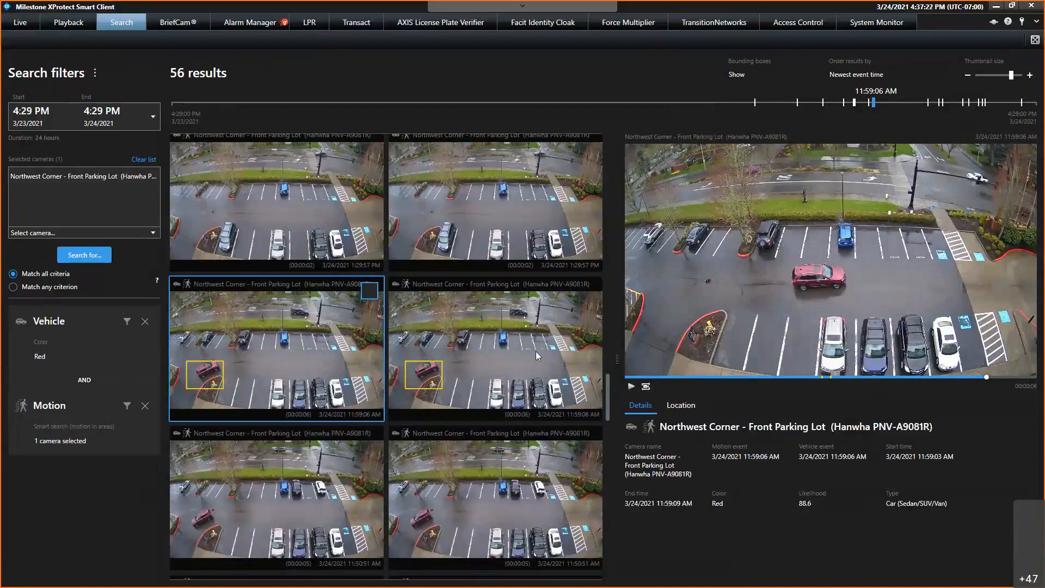
# Remove the Vehicle and Motion criteria and replace the selected camera with Center Shortcut (Hanwha PNV-A9081RV).
pyautogui.click(144, 321)
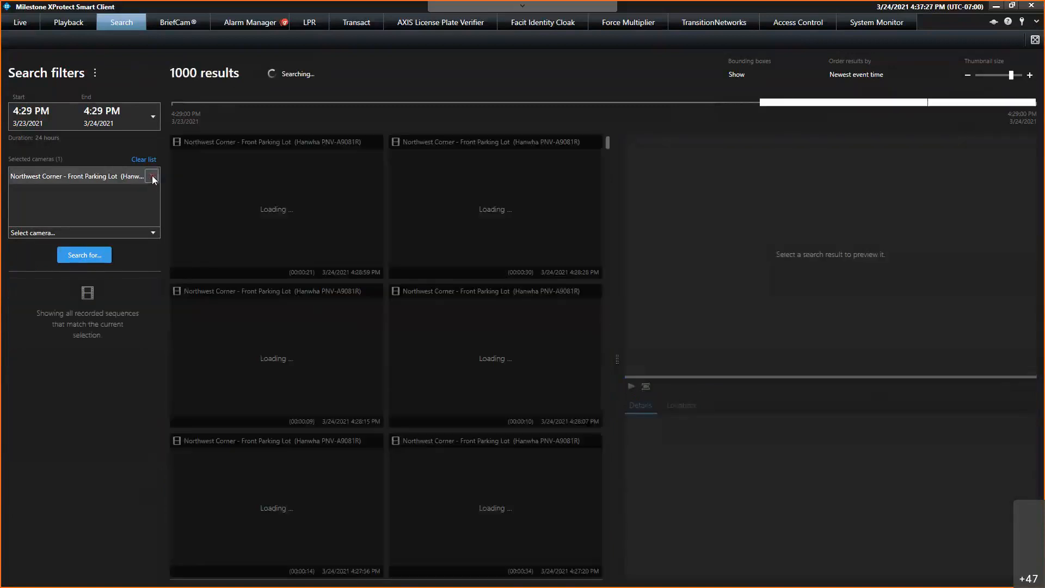
pyautogui.click(152, 175)
pyautogui.click(108, 231)
pyautogui.write('hanwha')
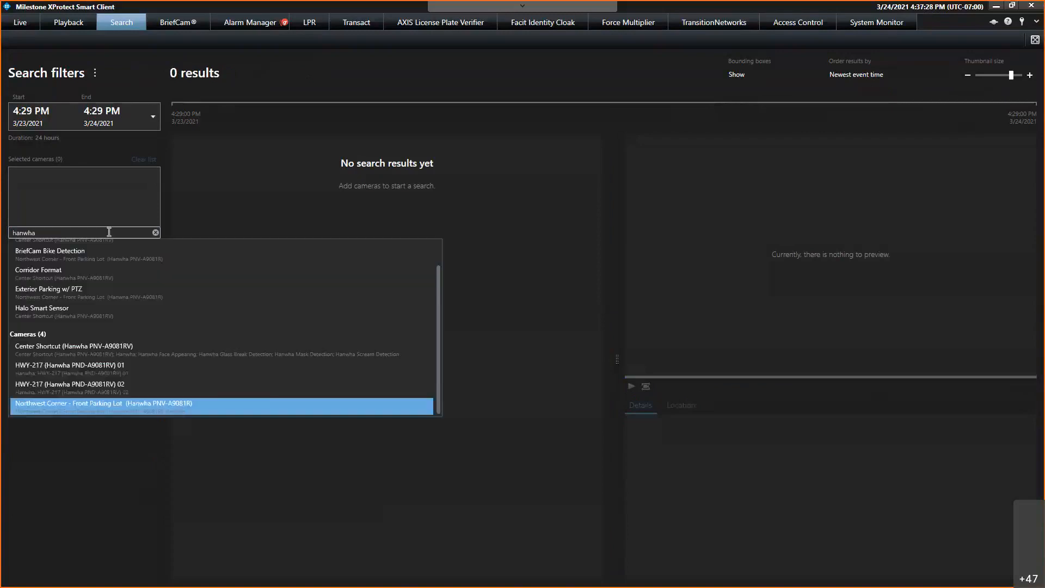
pyautogui.click(72, 344)
pyautogui.click(80, 472)
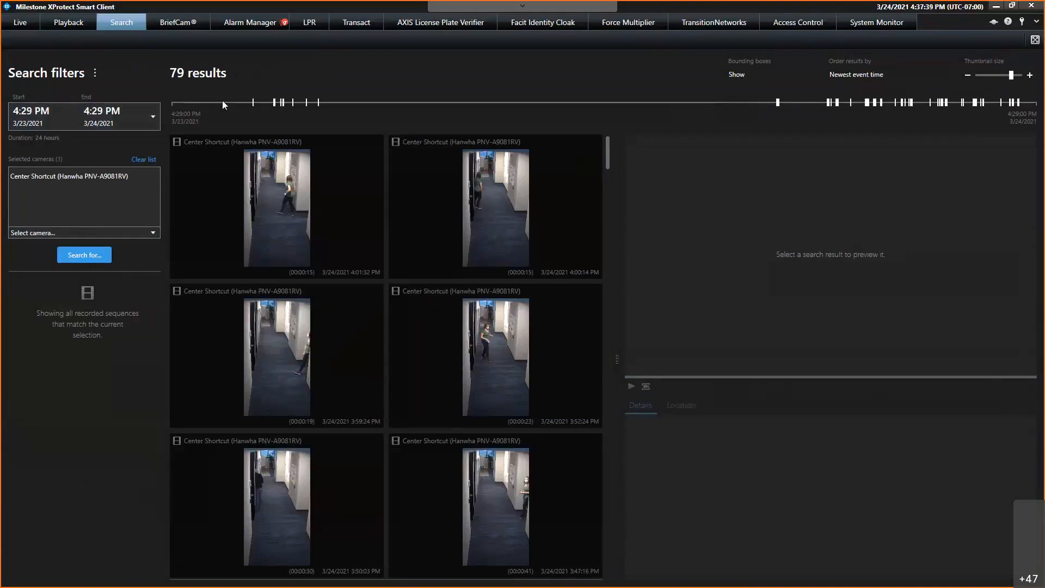
# Start a new Face search on the Center Shortcut camera, filtered to No glasses and Mask.
pyautogui.click(88, 256)
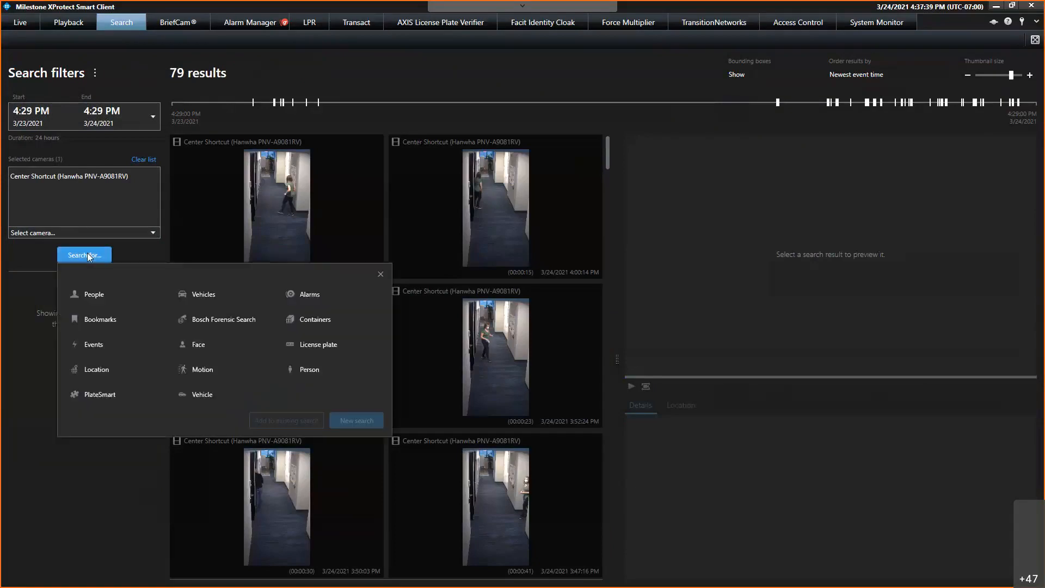
pyautogui.click(220, 348)
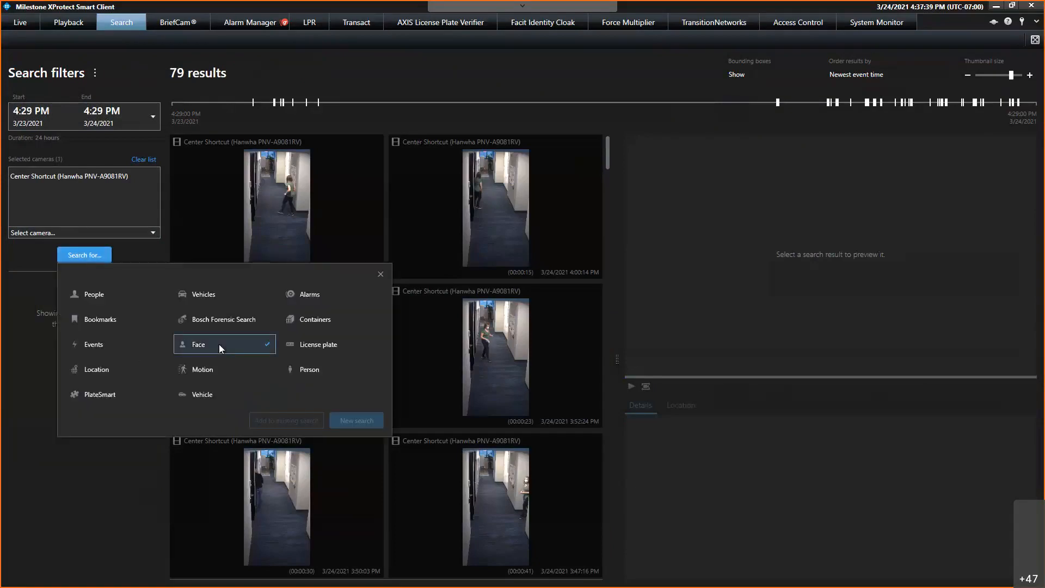
pyautogui.click(354, 419)
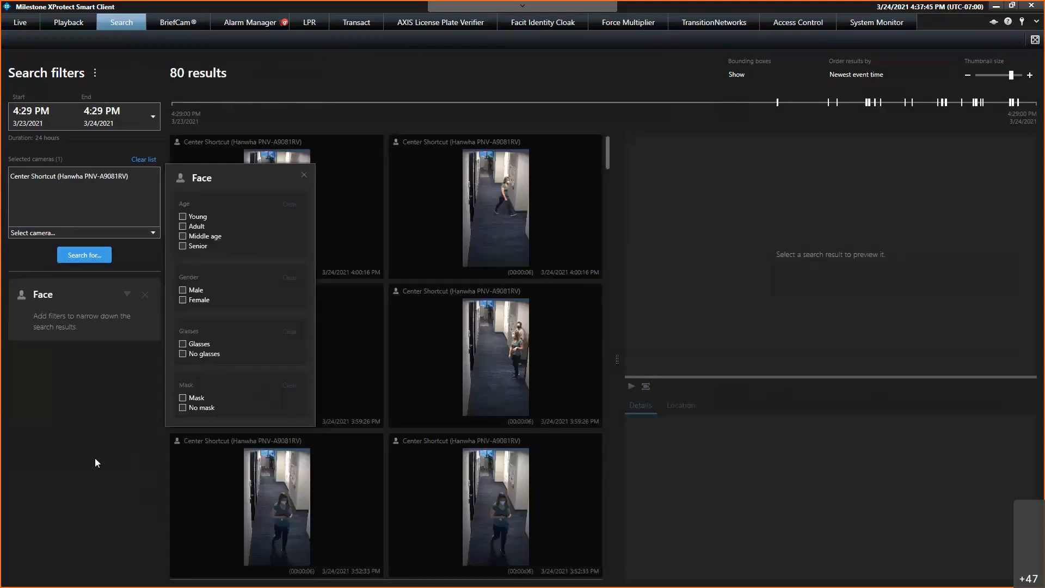
pyautogui.click(183, 354)
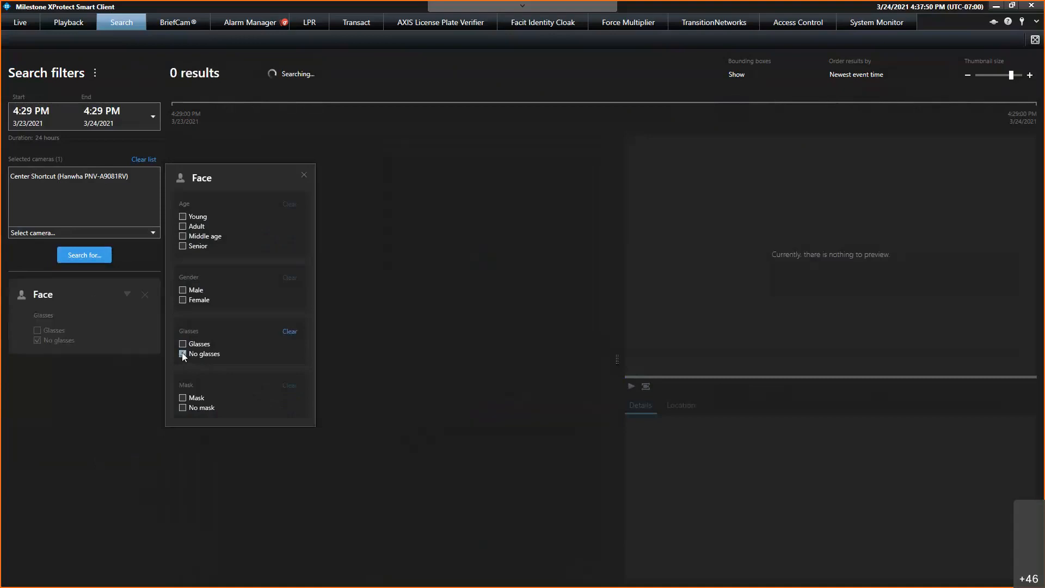
pyautogui.click(183, 398)
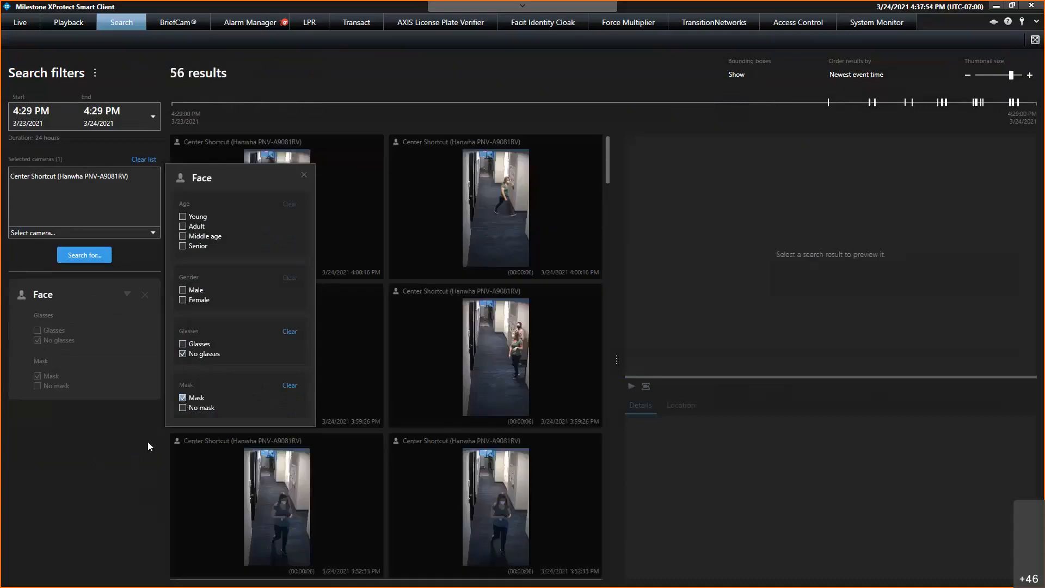
pyautogui.click(117, 474)
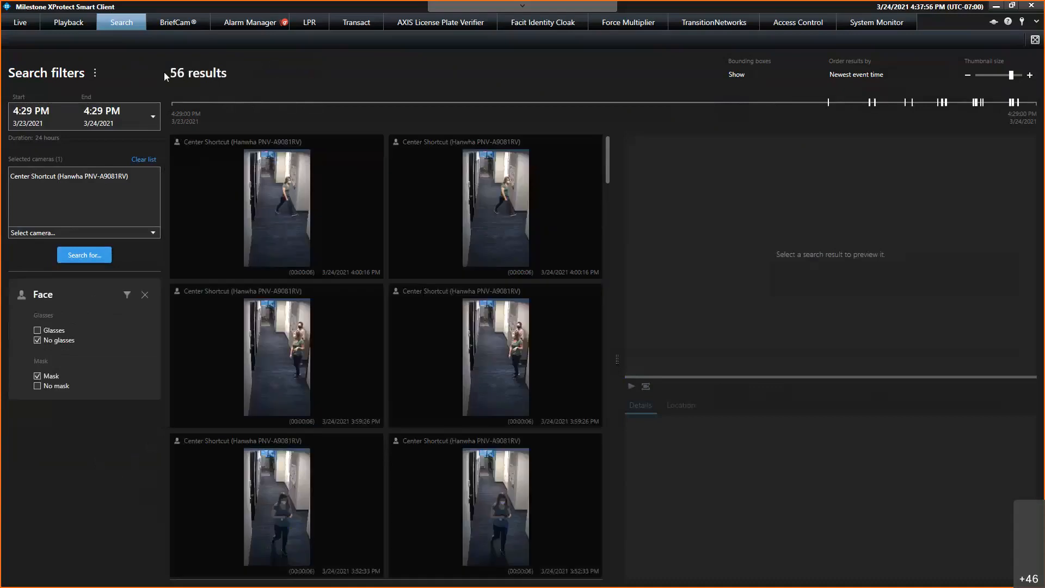
# Preview the 3:59:26 PM face result and browse the other masked, no-glasses results.
pyautogui.click(320, 329)
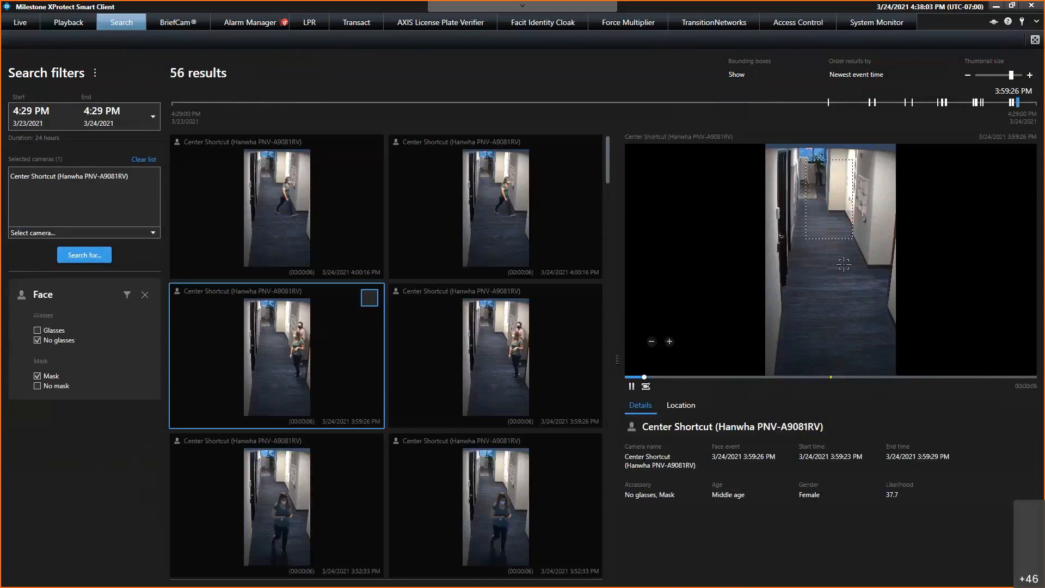
pyautogui.scroll(3, 857, 270)
pyautogui.scroll(-3, 855, 266)
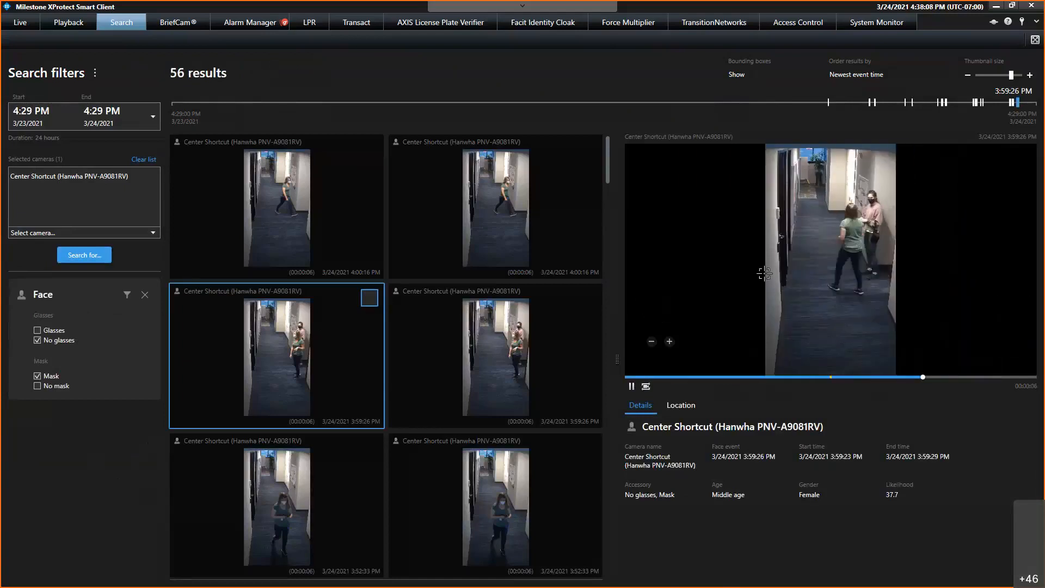
pyautogui.scroll(-2, 442, 210)
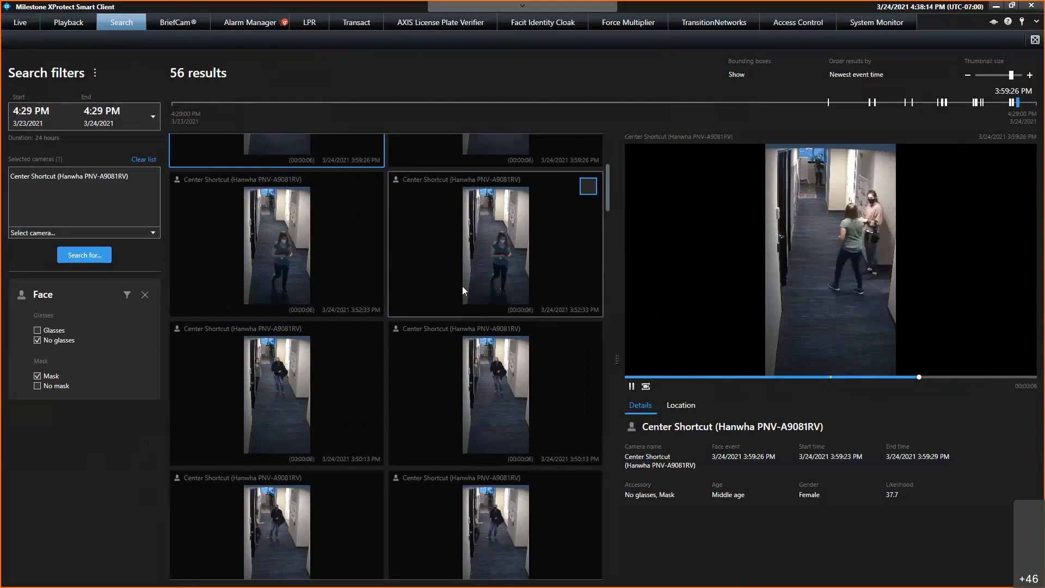
pyautogui.scroll(-2, 462, 286)
pyautogui.scroll(-3, 446, 299)
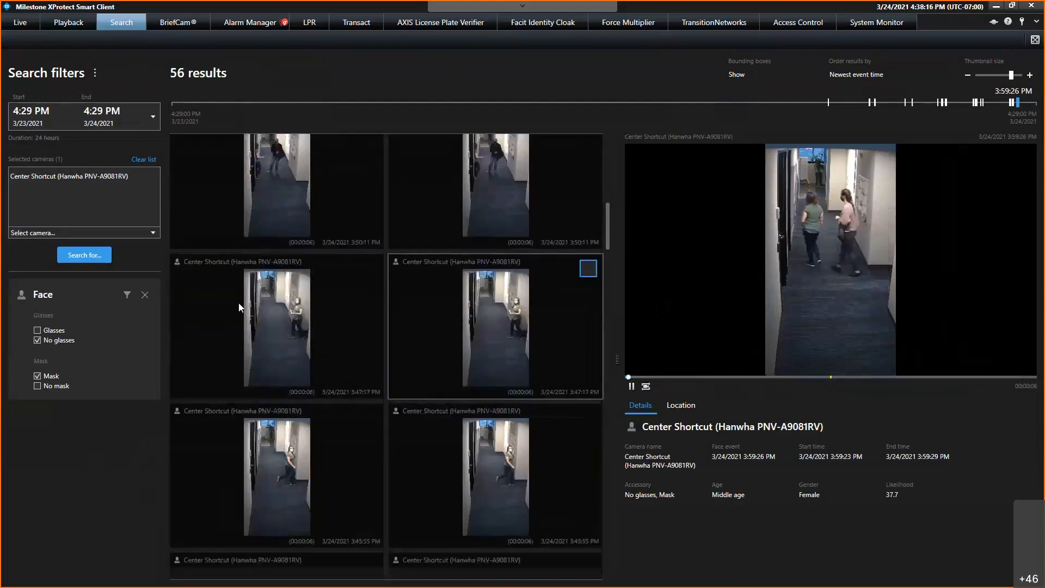
# Add the Person category to the existing Face search and filter it to people with a bag.
pyautogui.click(111, 255)
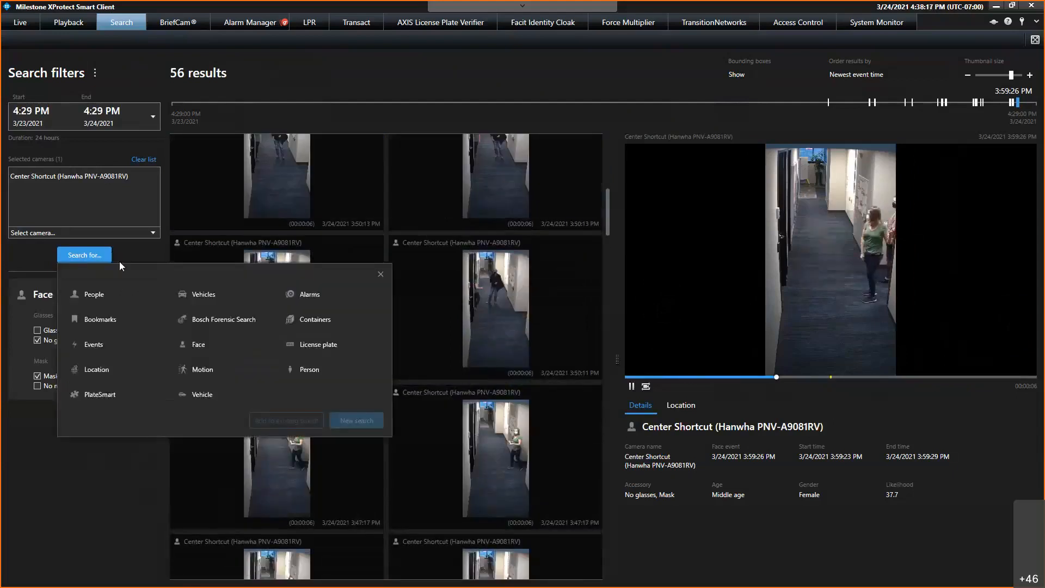
pyautogui.click(305, 371)
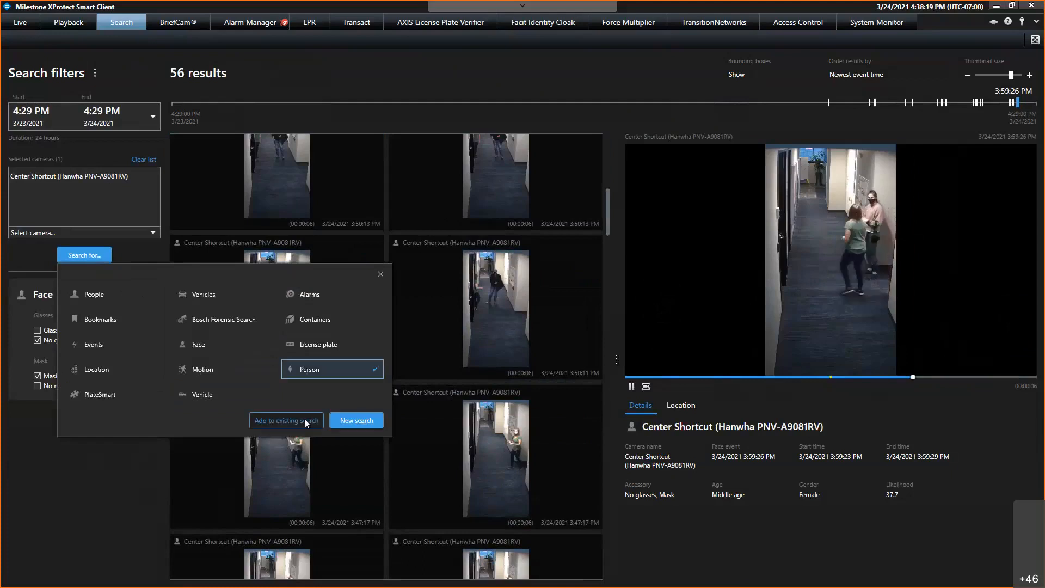
pyautogui.click(304, 421)
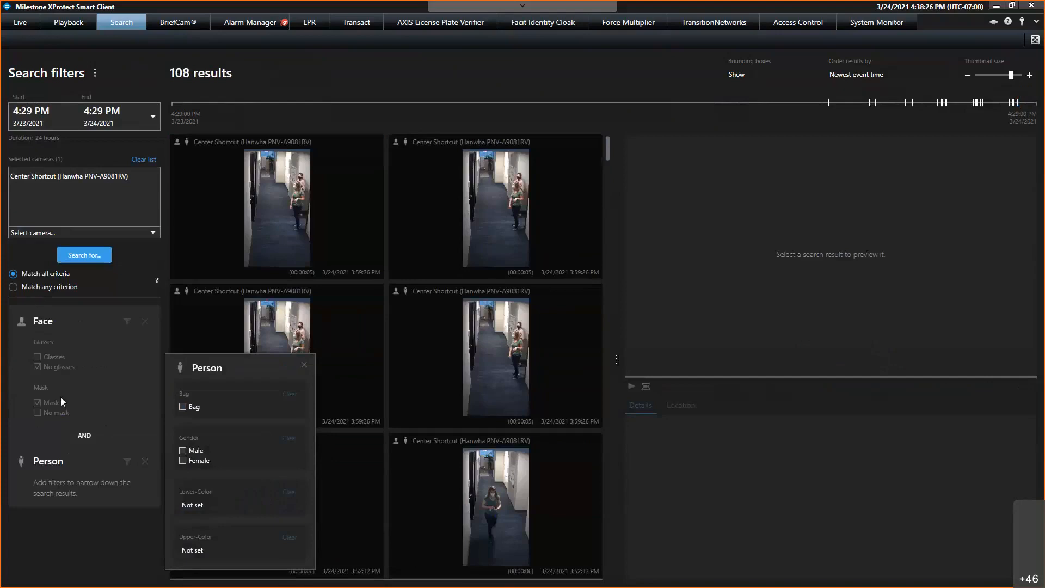
pyautogui.click(183, 406)
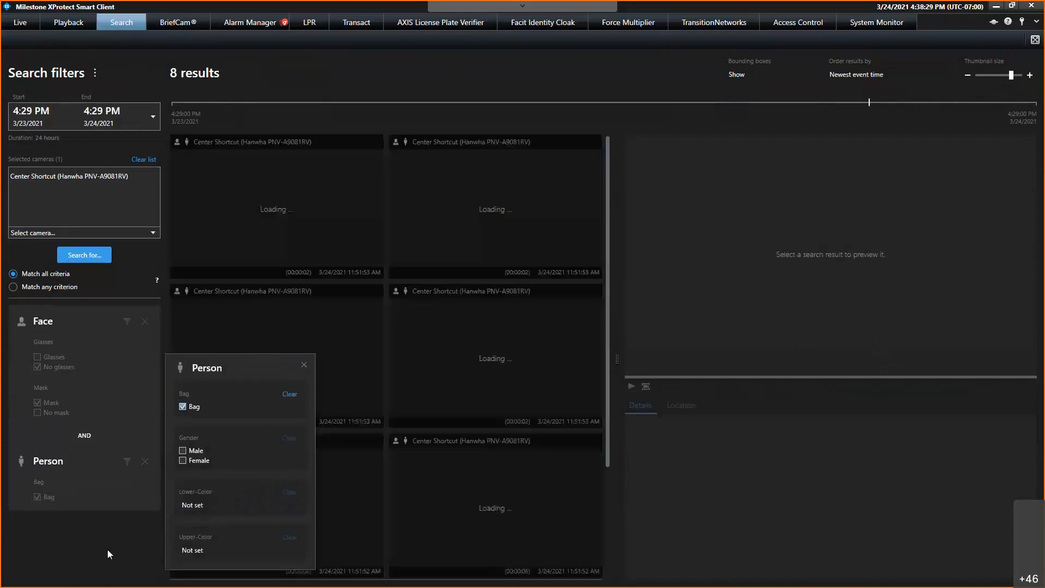
pyautogui.click(108, 552)
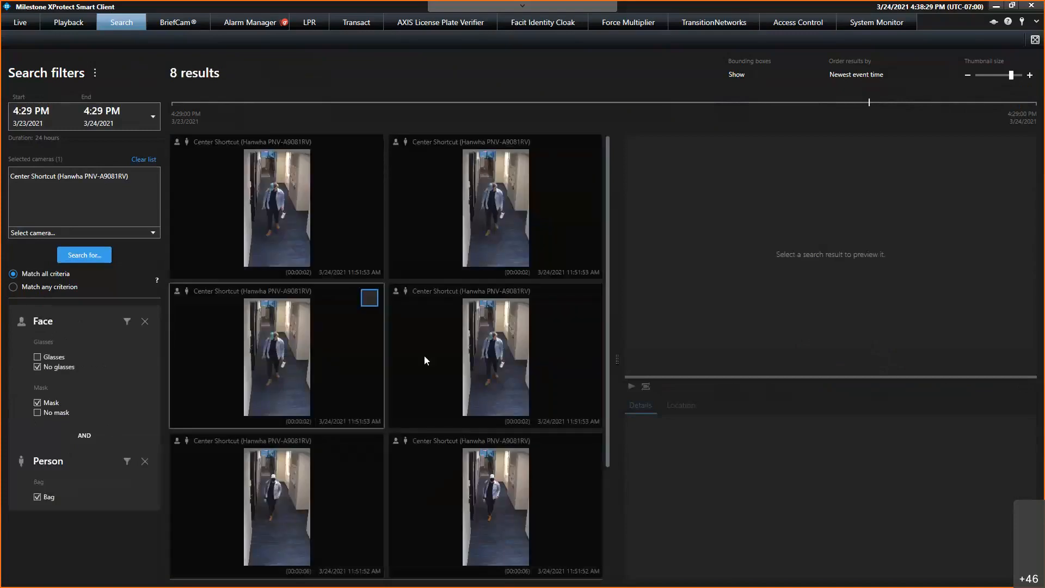
# Preview the combined Face and Person results from 11:51:53 AM and 11:51:52 AM, pausing playback of the 11:51:52 AM clip.
pyautogui.click(484, 206)
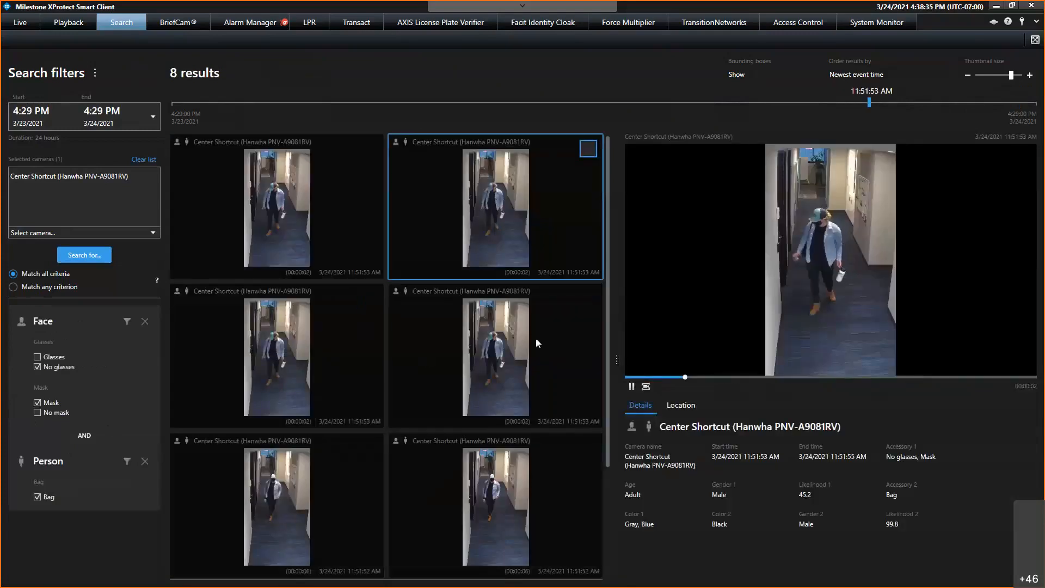
pyautogui.click(536, 368)
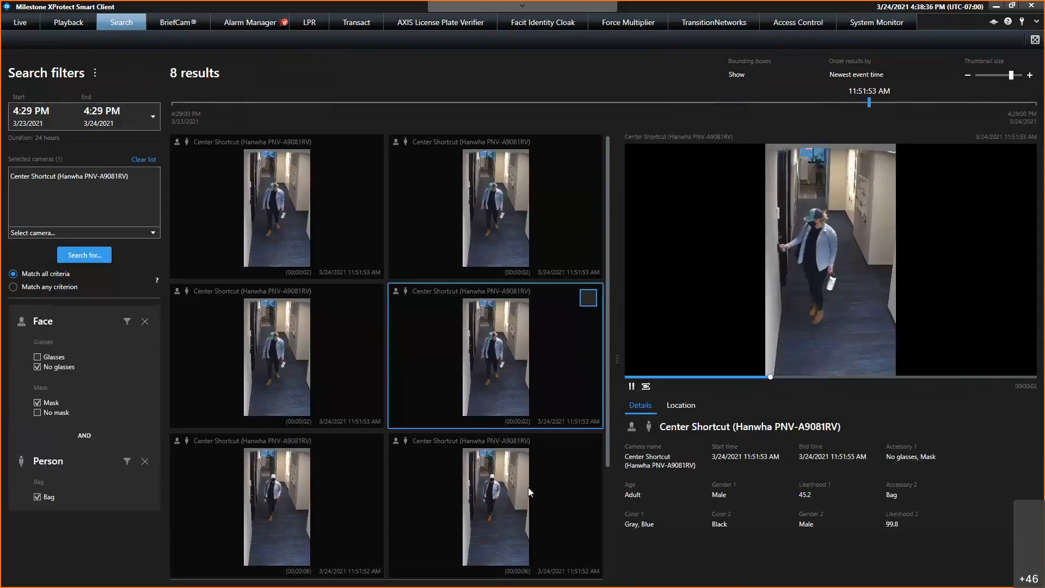
pyautogui.click(553, 475)
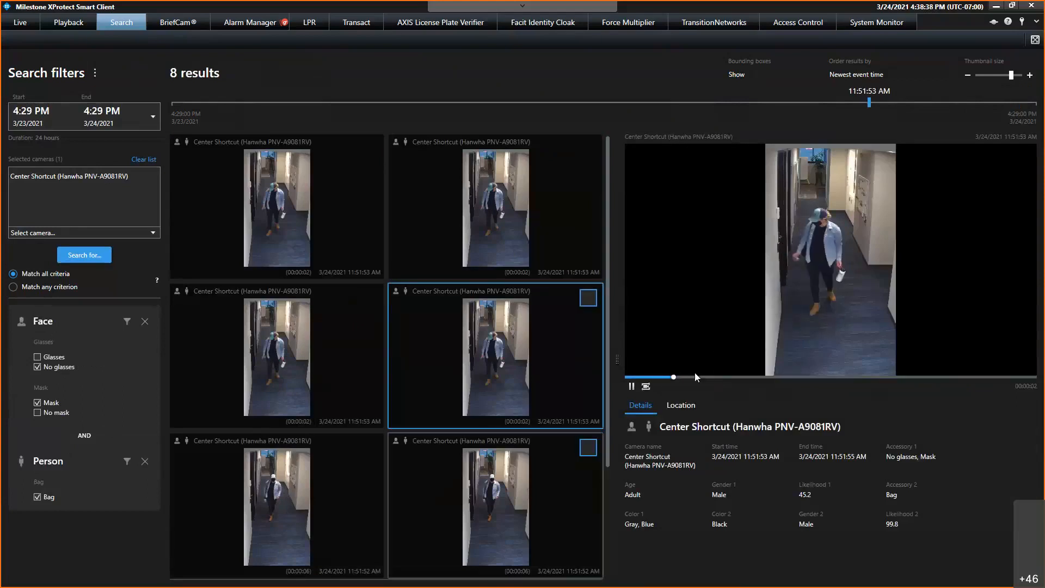
pyautogui.click(632, 386)
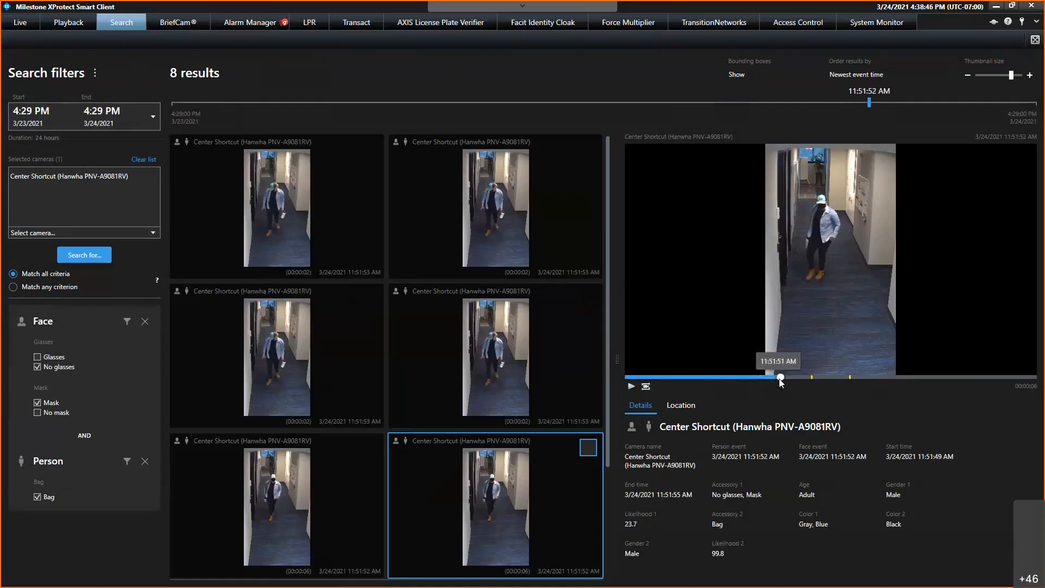
# Rewind the 11:51:52 AM clip toward its start and zoom in on the masked person carrying the bag.
pyautogui.click(745, 376)
pyautogui.click(707, 377)
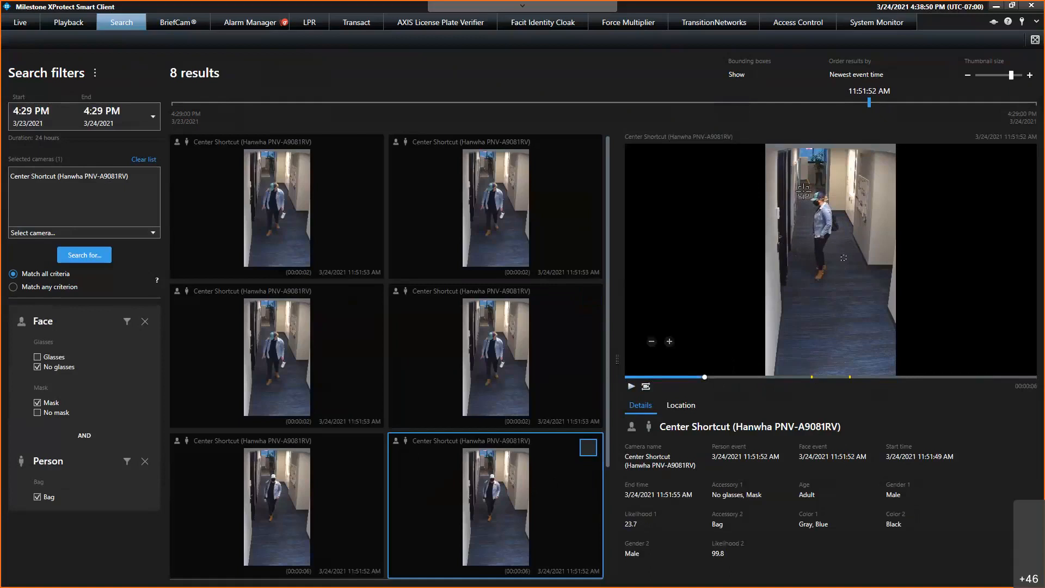
pyautogui.scroll(3, 853, 248)
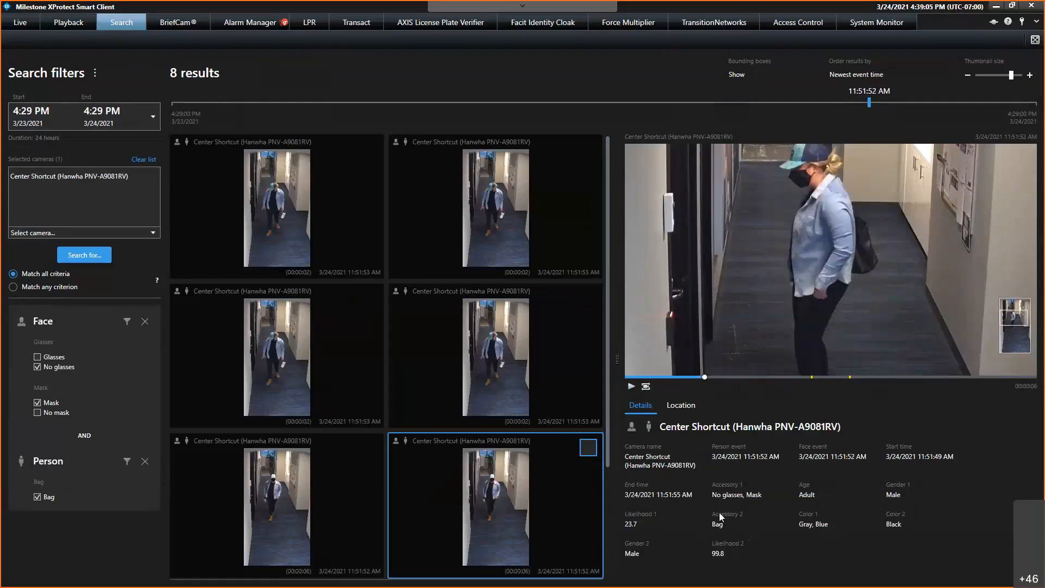
# Add the Northwest Corner - Front Parking Lot camera and extend the search period to start at 12:00 AM on 3/17/2021.
pyautogui.click(79, 232)
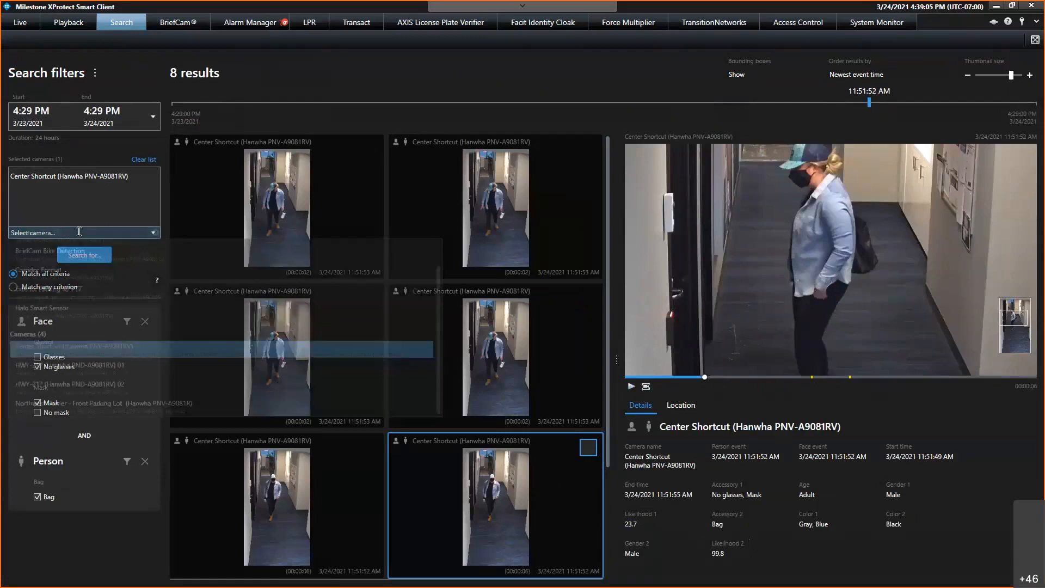
pyautogui.write('hanwha')
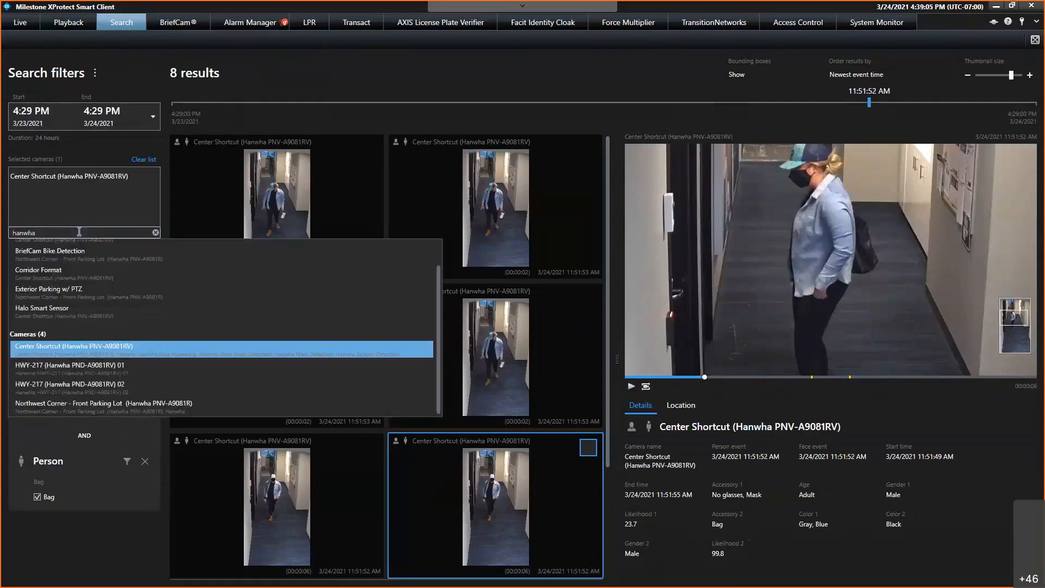
pyautogui.click(87, 405)
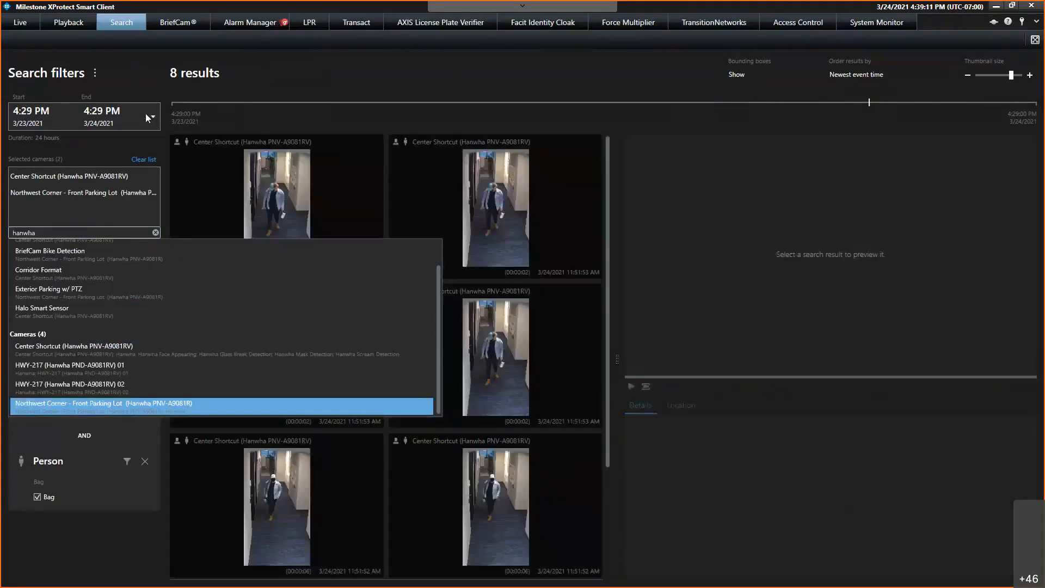
pyautogui.click(146, 113)
pyautogui.click(54, 212)
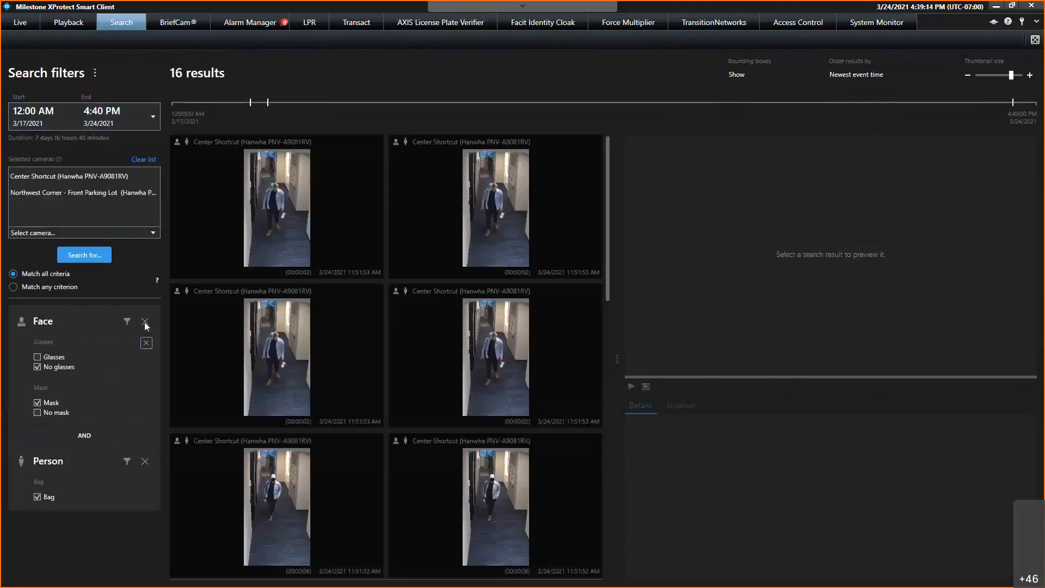
# Remove the Face and Person categories and start a new Person search on both selected cameras.
pyautogui.click(145, 321)
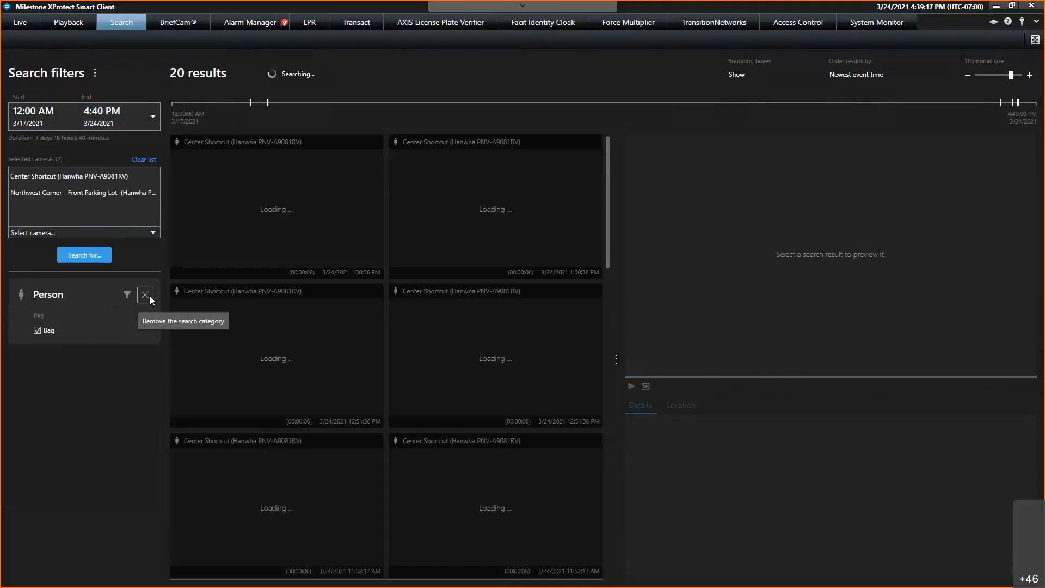
pyautogui.click(145, 295)
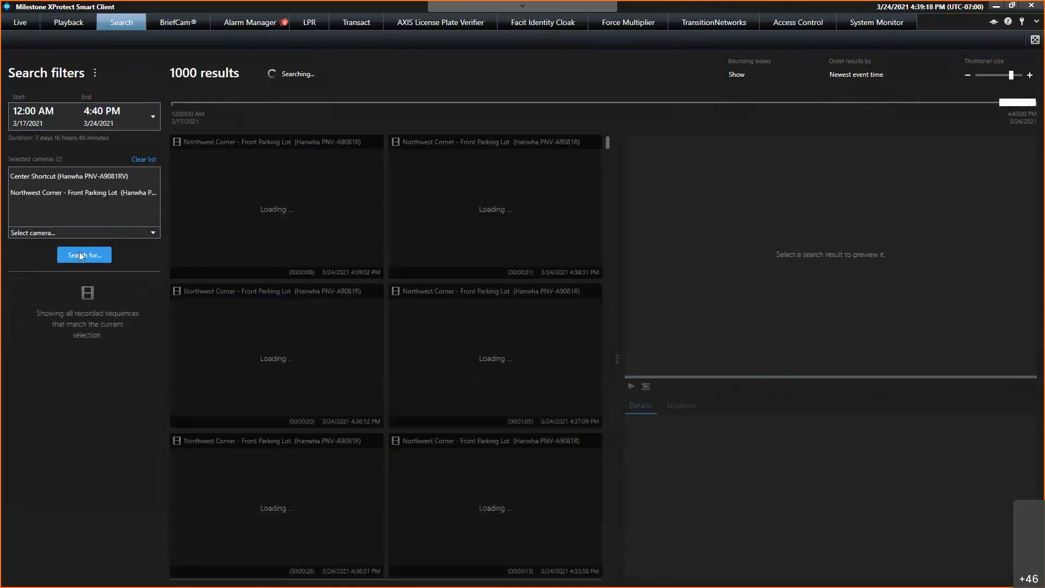
pyautogui.click(80, 257)
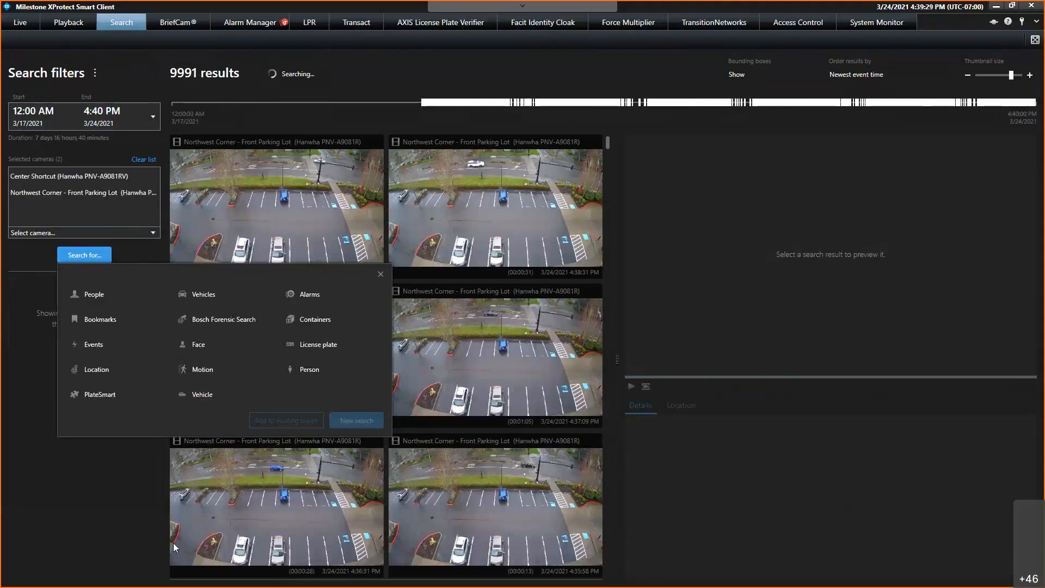
pyautogui.click(259, 394)
pyautogui.click(306, 369)
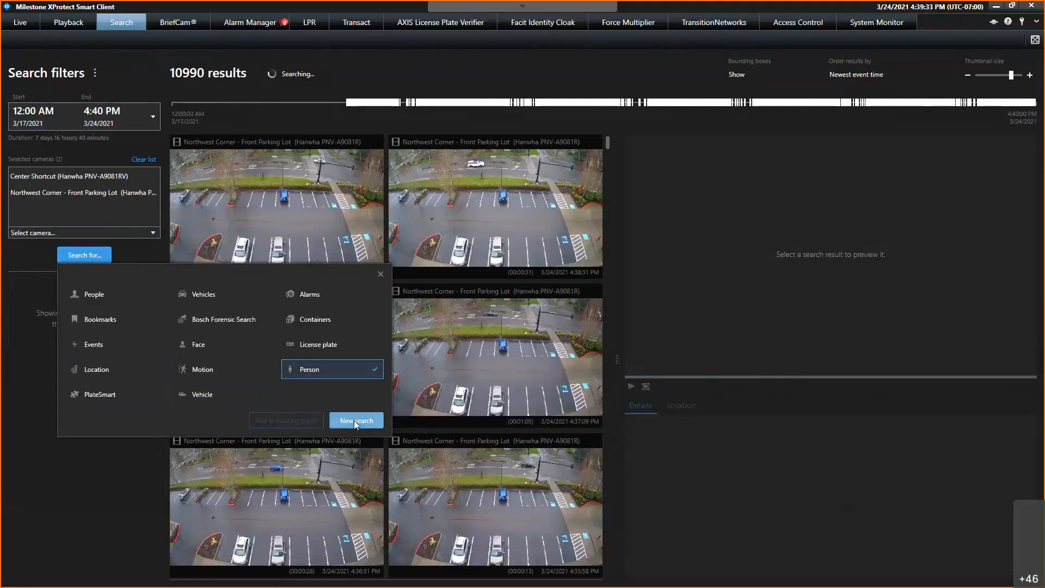
pyautogui.click(355, 420)
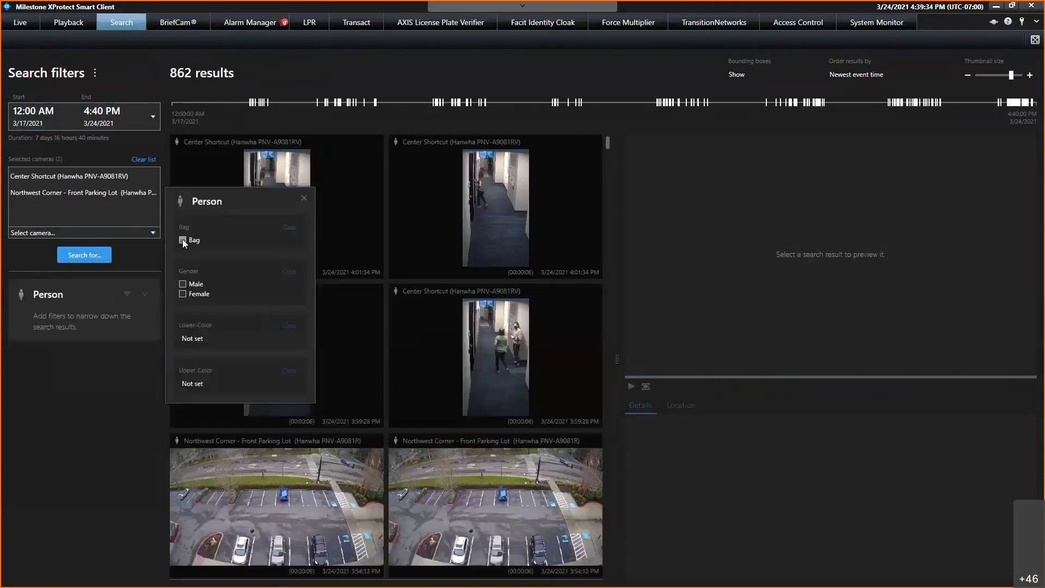
# Filter the Person search to Bag, Female and a Red upper color.
pyautogui.click(182, 240)
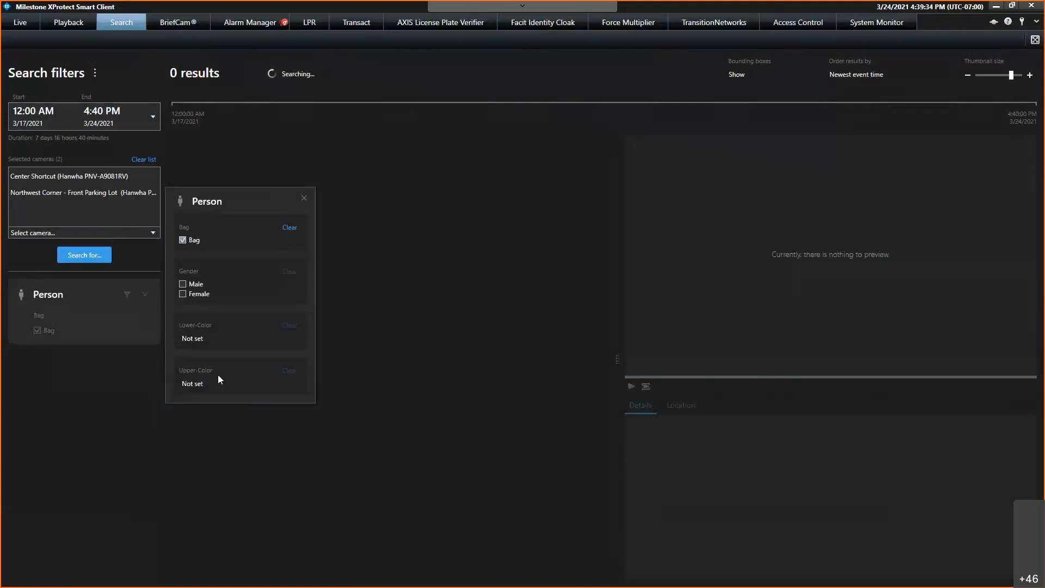
pyautogui.click(218, 383)
pyautogui.click(244, 399)
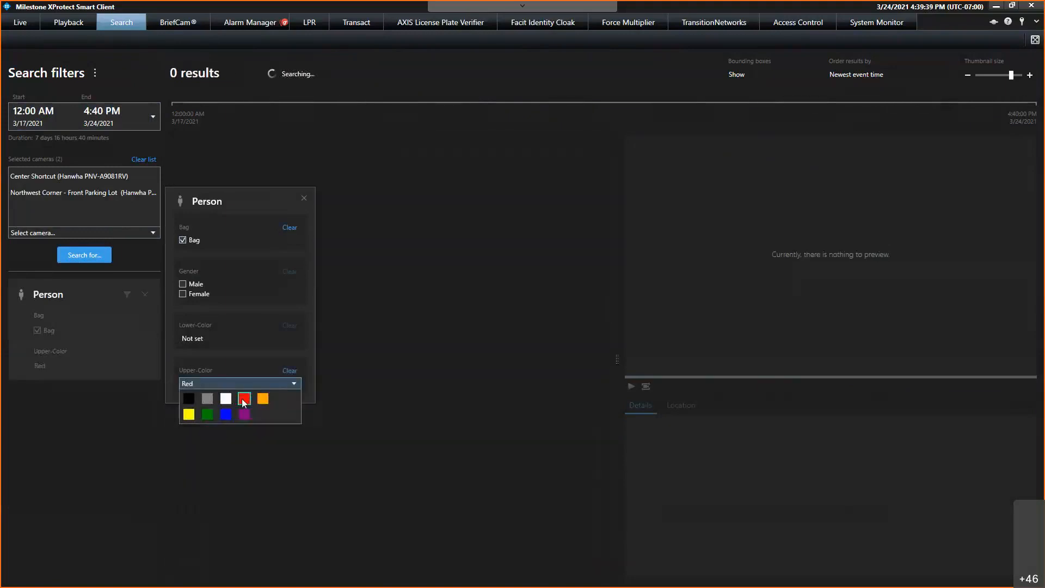
pyautogui.click(184, 294)
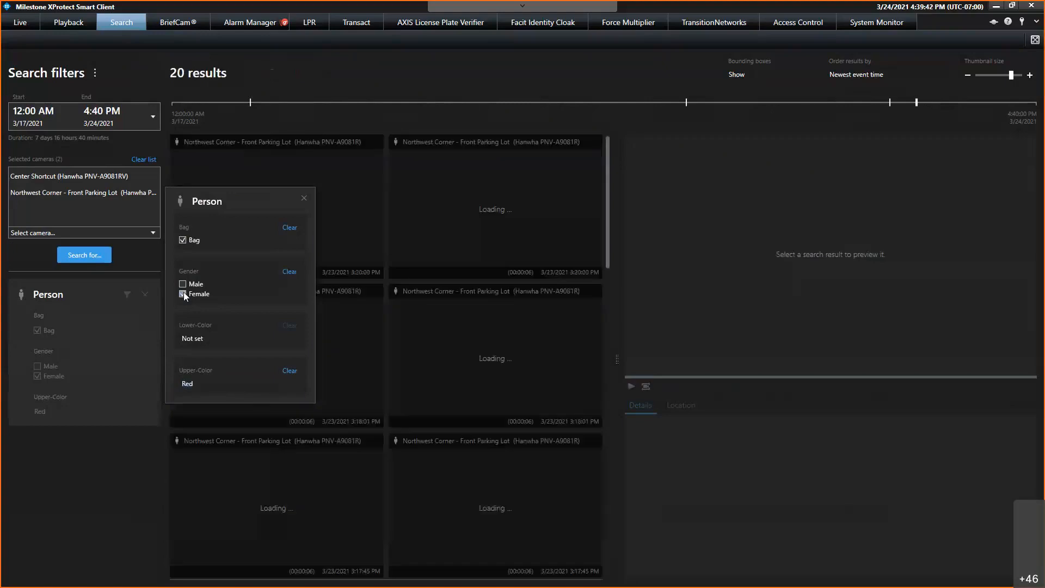
pyautogui.click(103, 504)
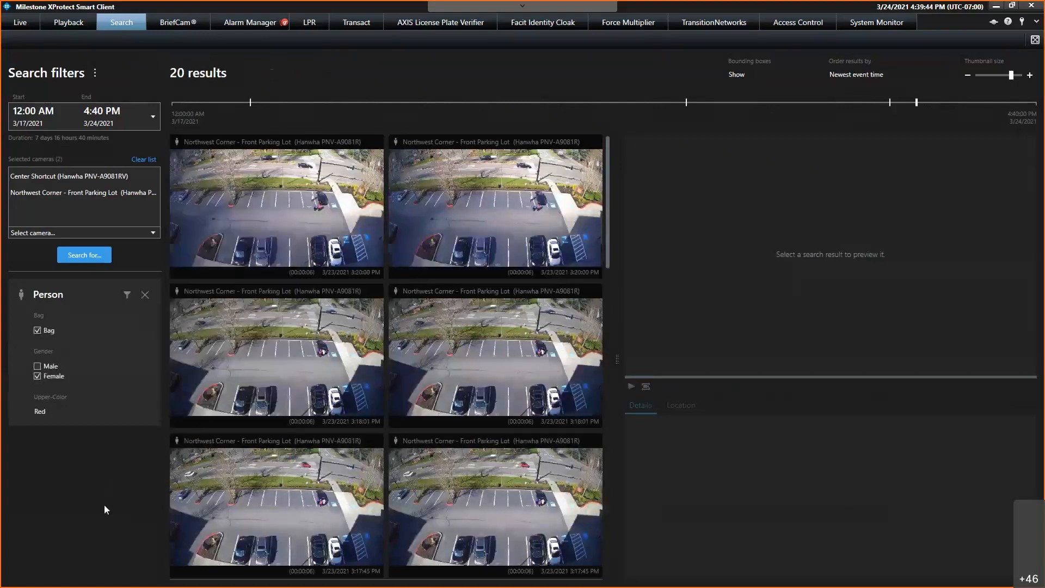
# Preview the second 3:20:00 PM parking lot result, zooming in on the people beside the parked car and back out.
pyautogui.click(555, 205)
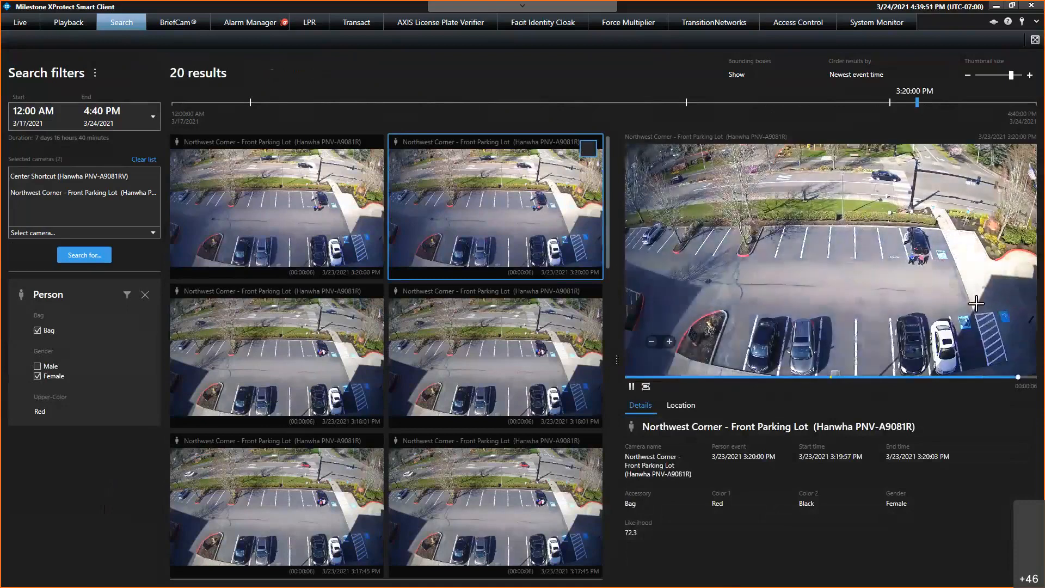
pyautogui.scroll(3, 971, 299)
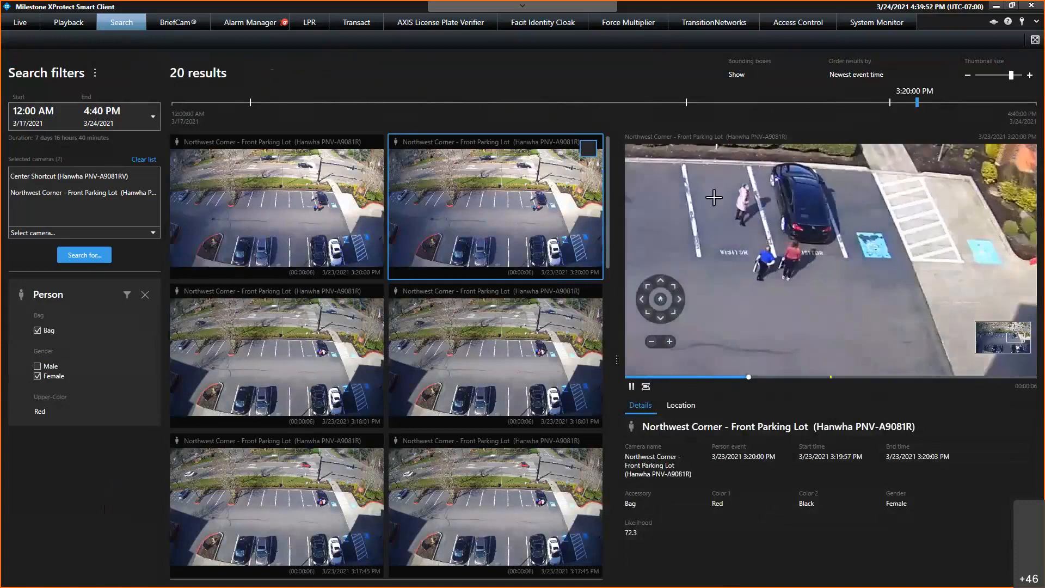
pyautogui.scroll(3, 776, 213)
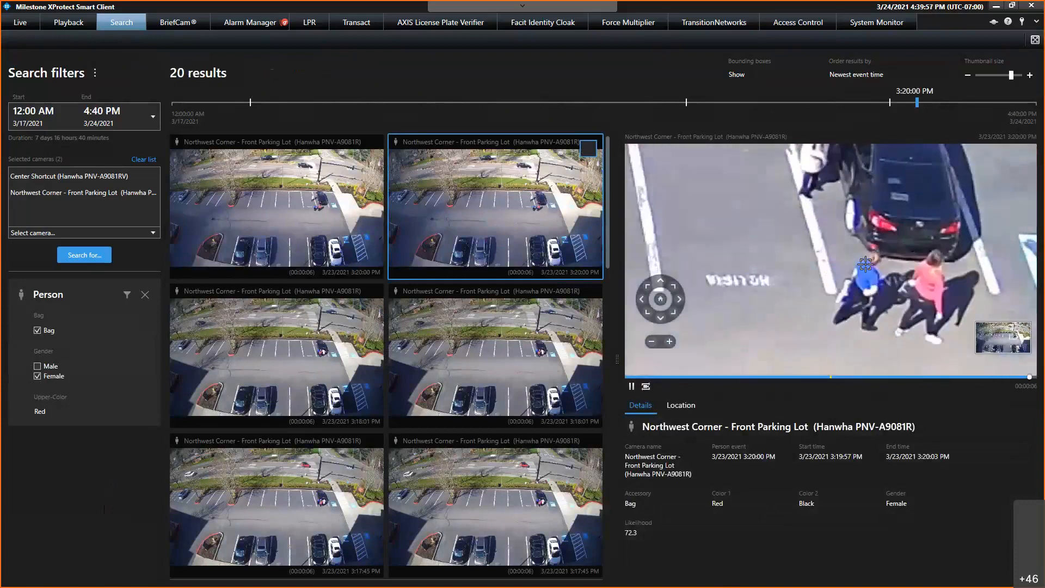
pyautogui.scroll(-1, 870, 247)
pyautogui.scroll(-1, 868, 242)
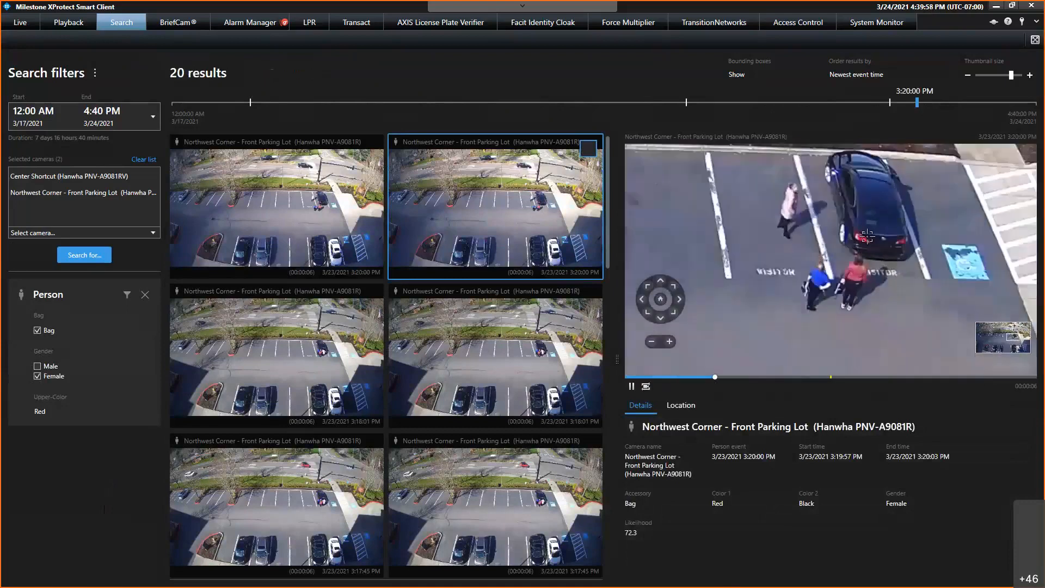
pyautogui.scroll(-3, 867, 237)
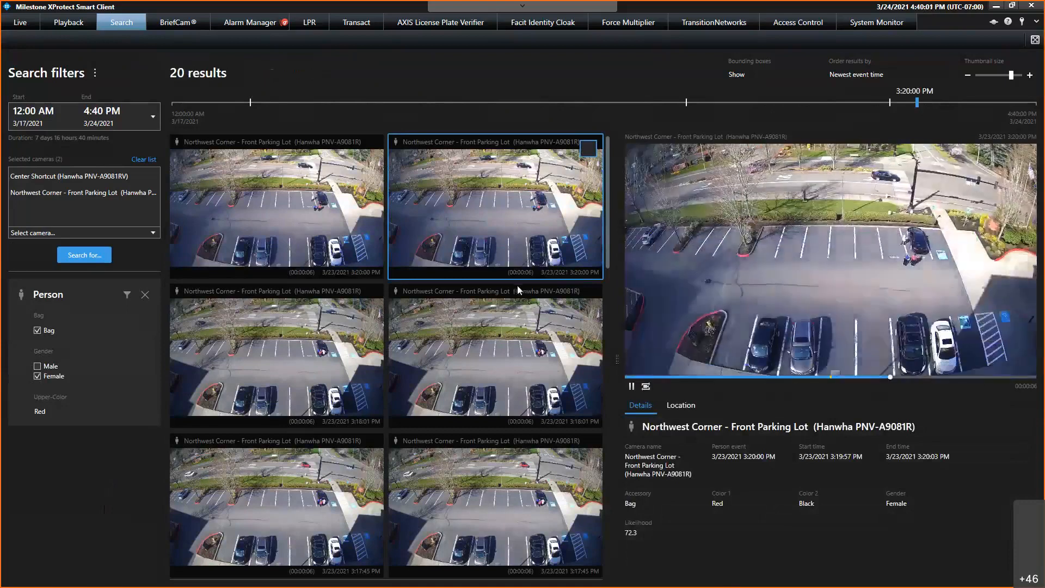
# Browse the remaining Person results and preview the 3/21/2021 2:00:40 PM parking lot clip, pausing its playback.
pyautogui.scroll(-5, 518, 290)
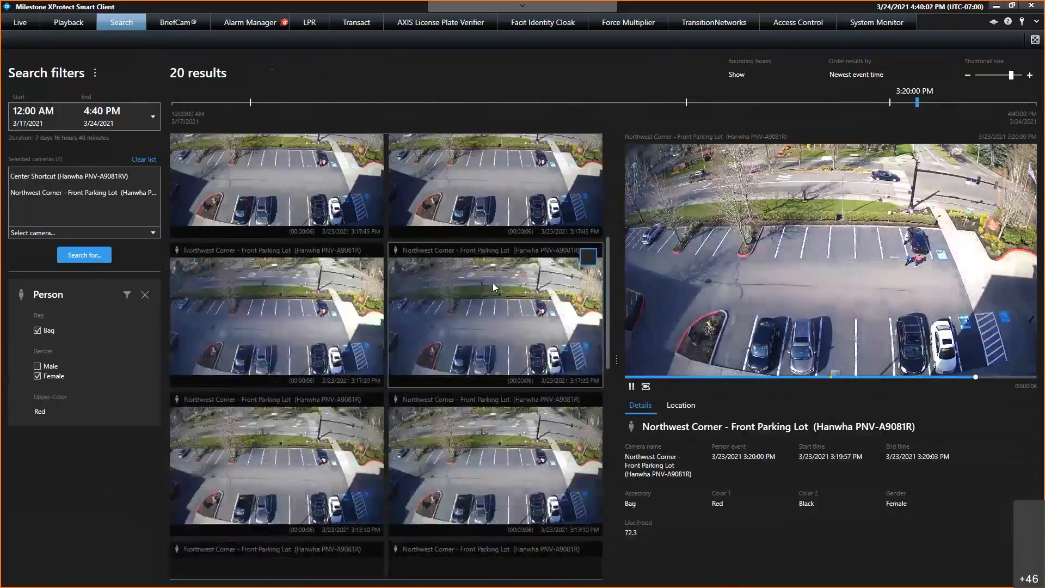
pyautogui.scroll(-7, 494, 287)
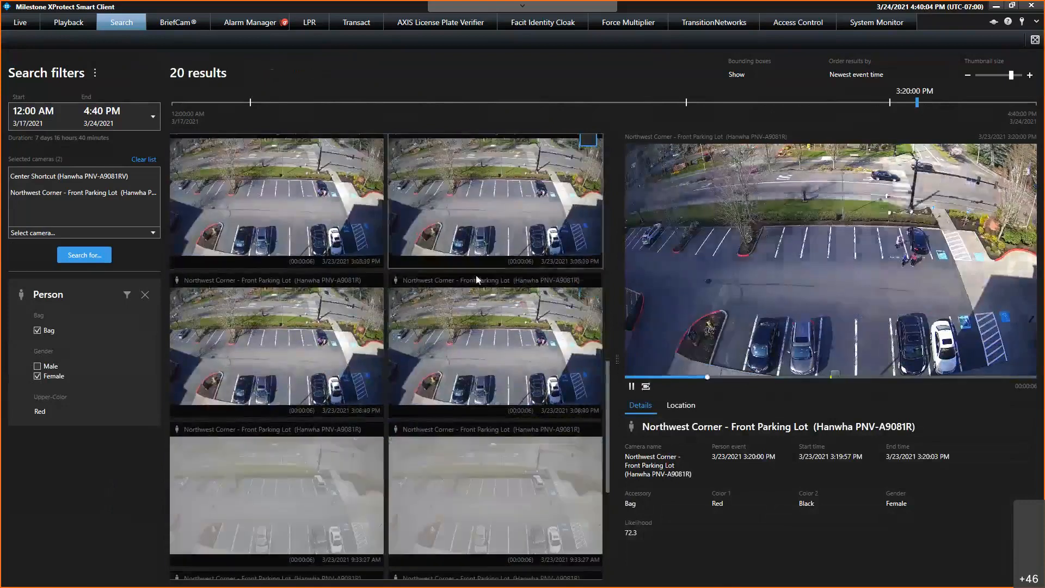
pyautogui.scroll(-5, 475, 276)
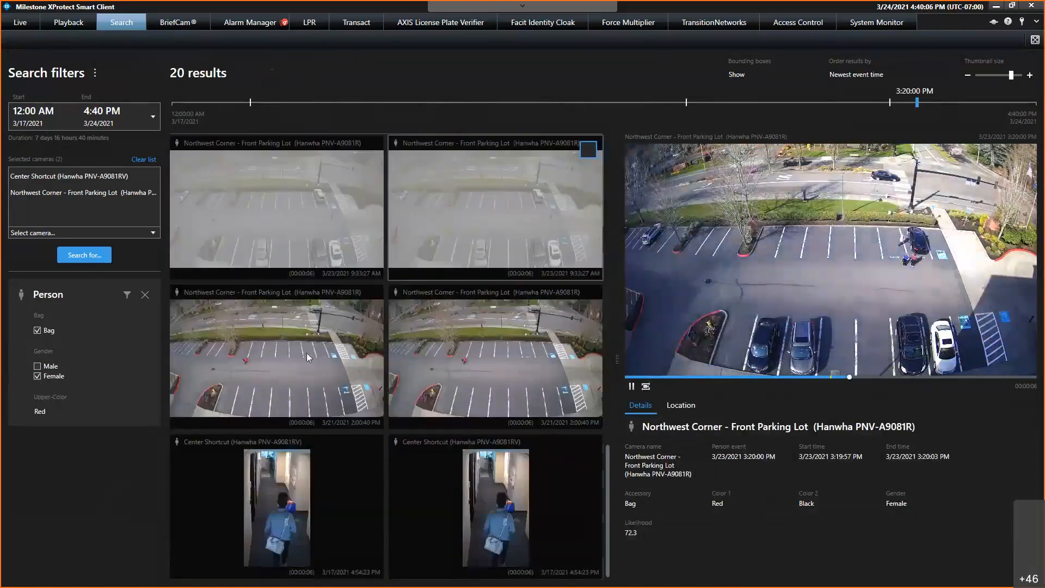
pyautogui.click(305, 354)
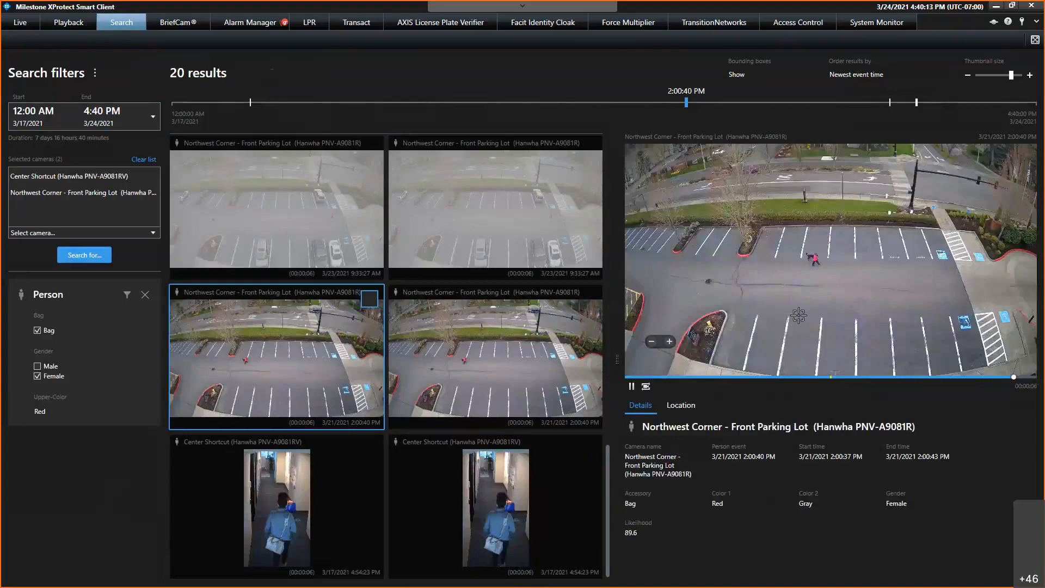
pyautogui.click(632, 387)
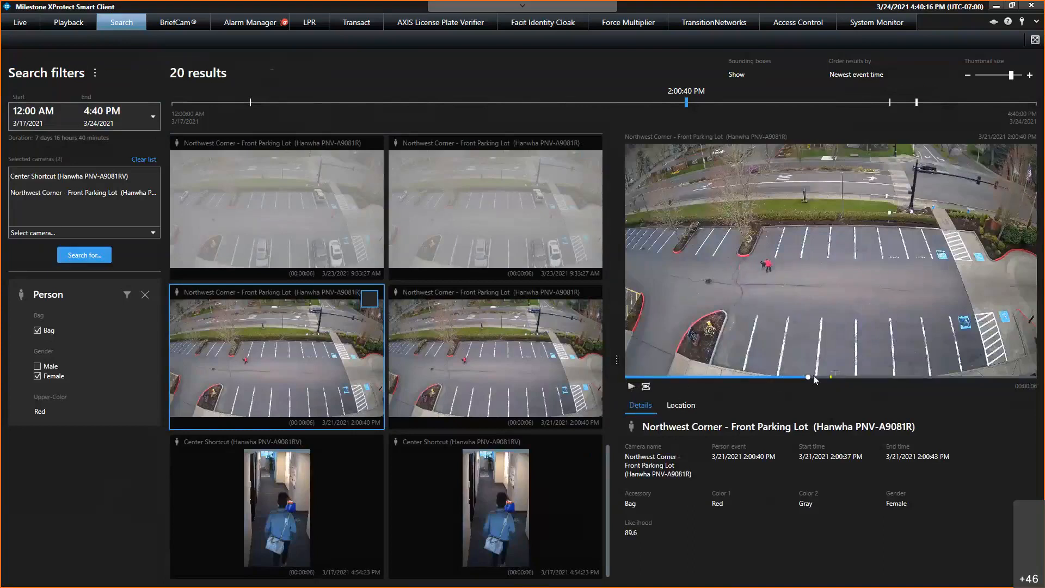
# Rewind the paused parking lot clip and zoom in on the person in red with the dog.
pyautogui.moveTo(805, 376); pyautogui.dragTo(740, 380)
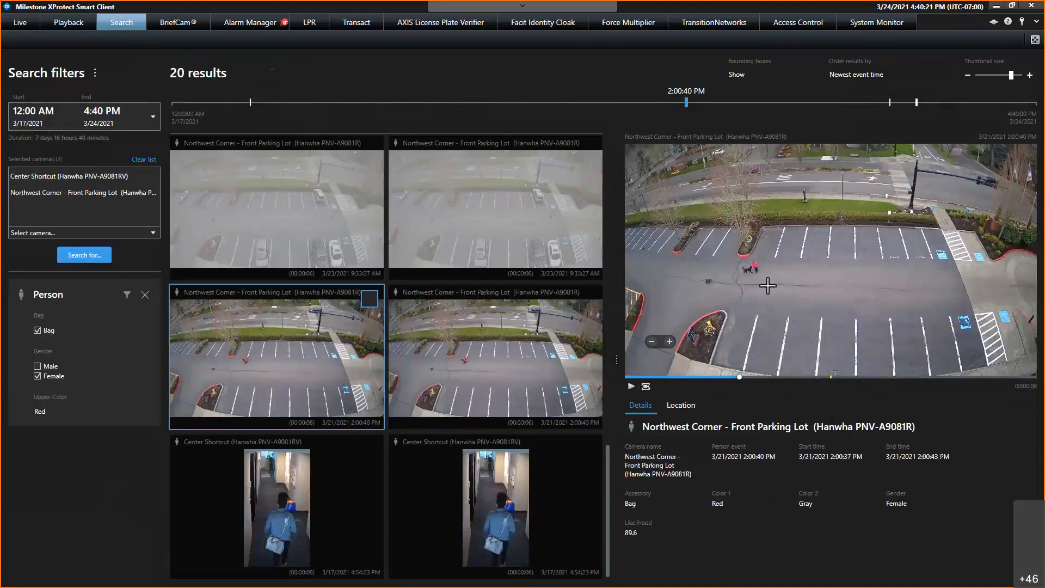
pyautogui.moveTo(733, 250); pyautogui.dragTo(772, 290)
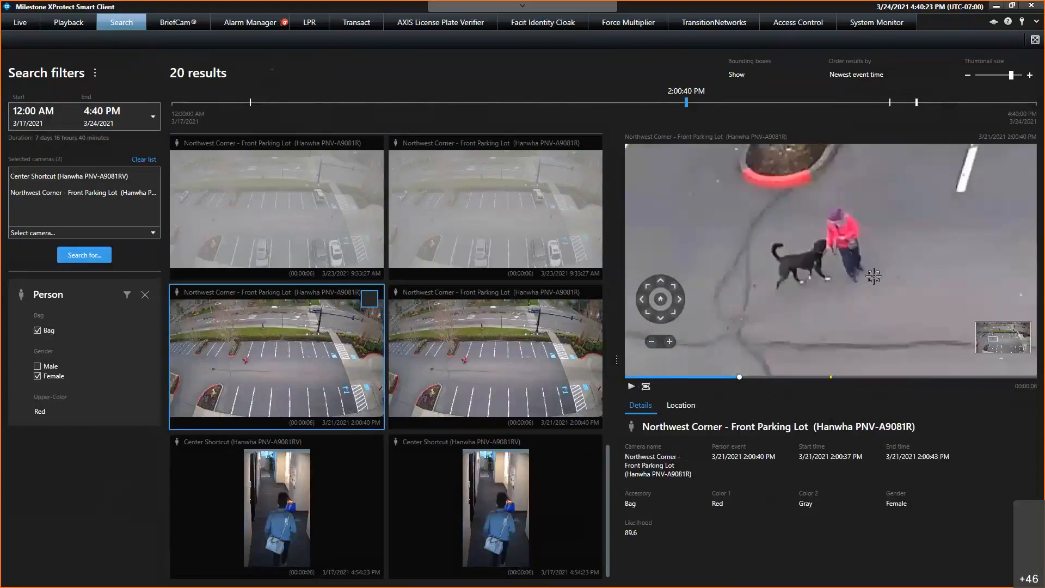
pyautogui.moveTo(838, 228); pyautogui.dragTo(874, 270)
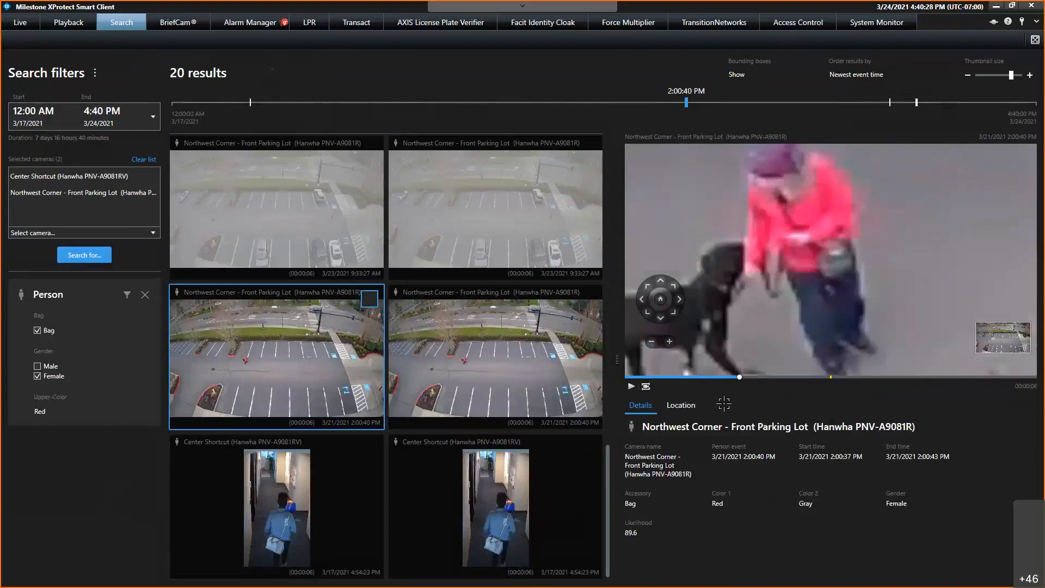
# Play and pause the zoomed-in clip, restore the full camera view and resume playback.
pyautogui.click(632, 386)
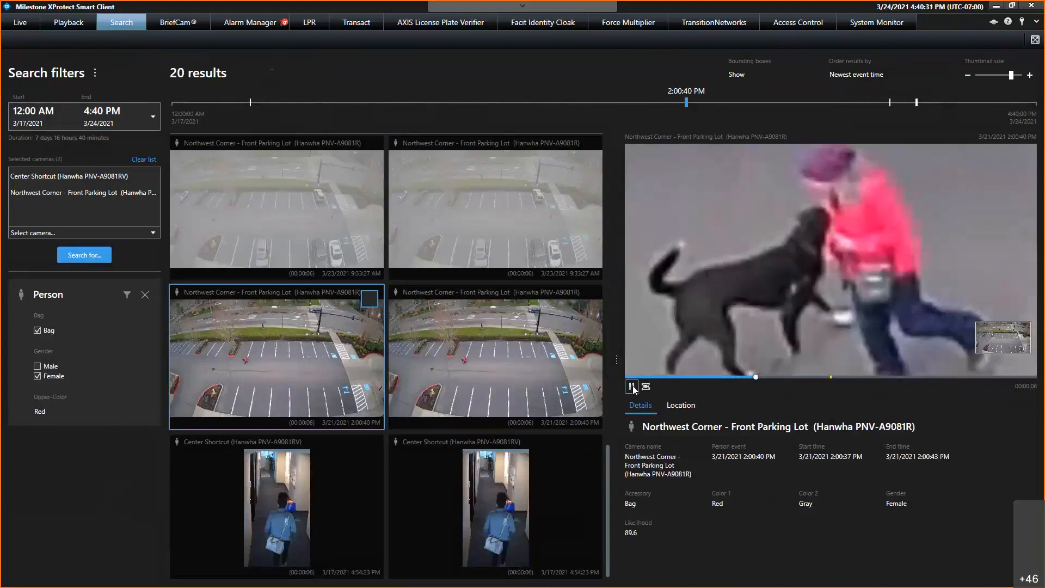
pyautogui.click(631, 386)
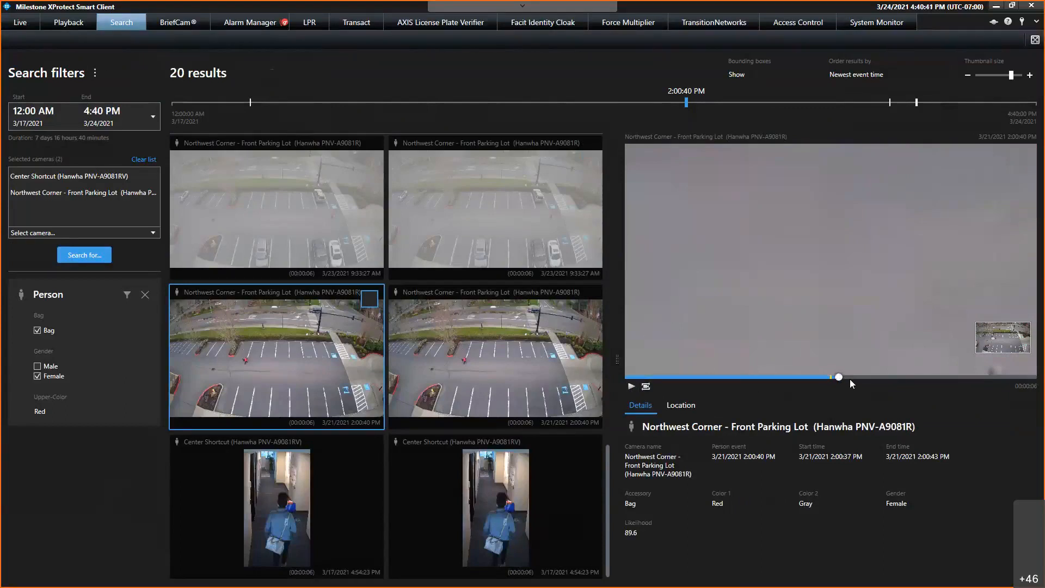
pyautogui.moveTo(649, 347)
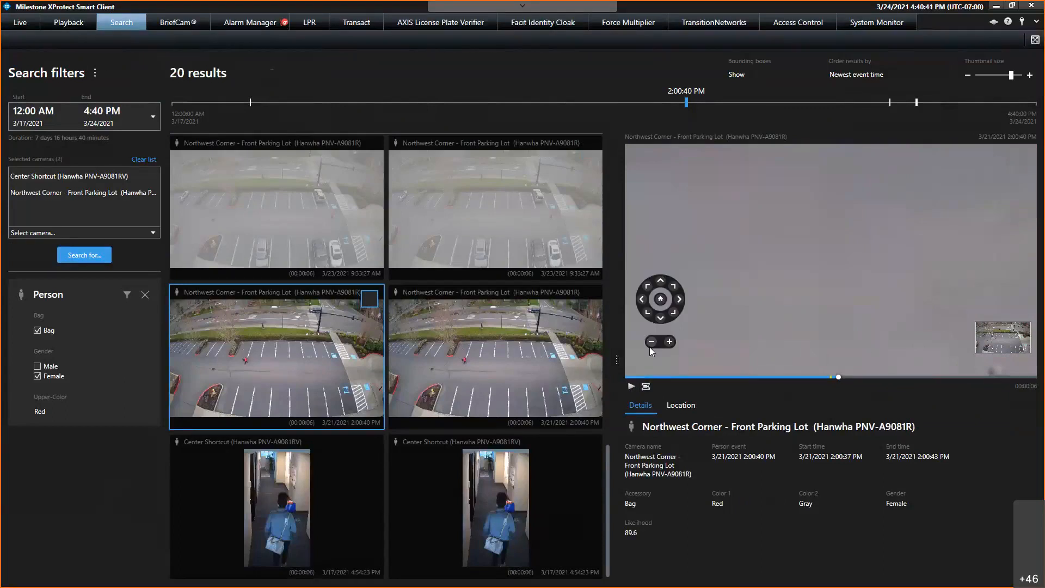
pyautogui.click(660, 301)
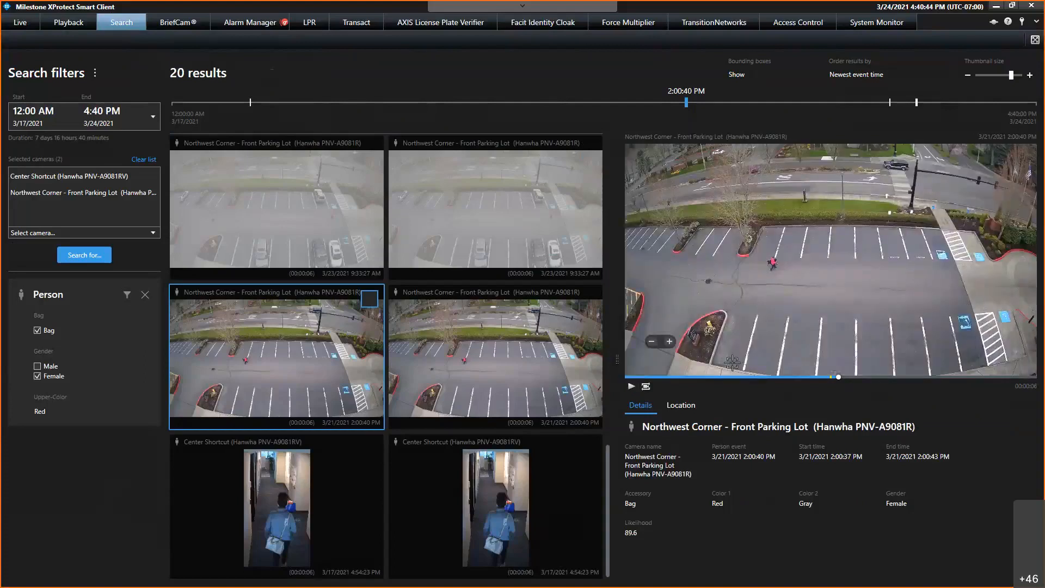
pyautogui.click(630, 387)
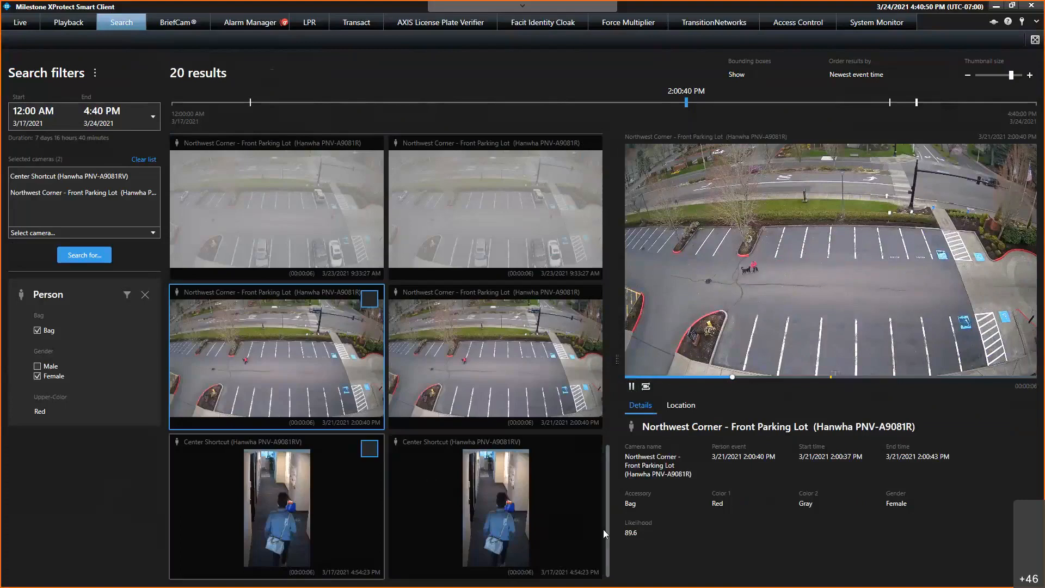
# Preview the second 3/17/2021 4:54:23 PM Center Shortcut result and pause its playback.
pyautogui.click(443, 492)
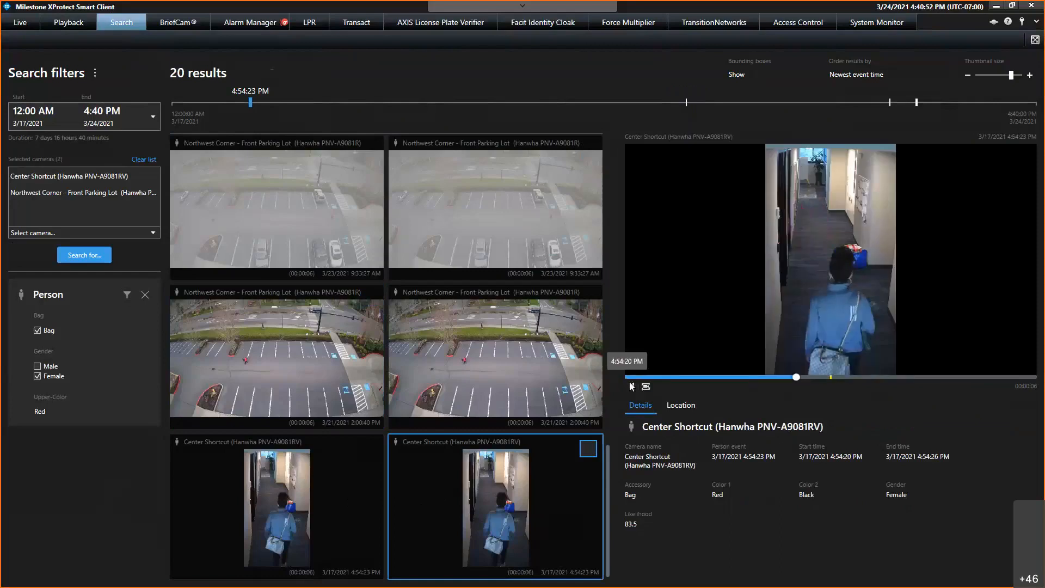
pyautogui.click(632, 387)
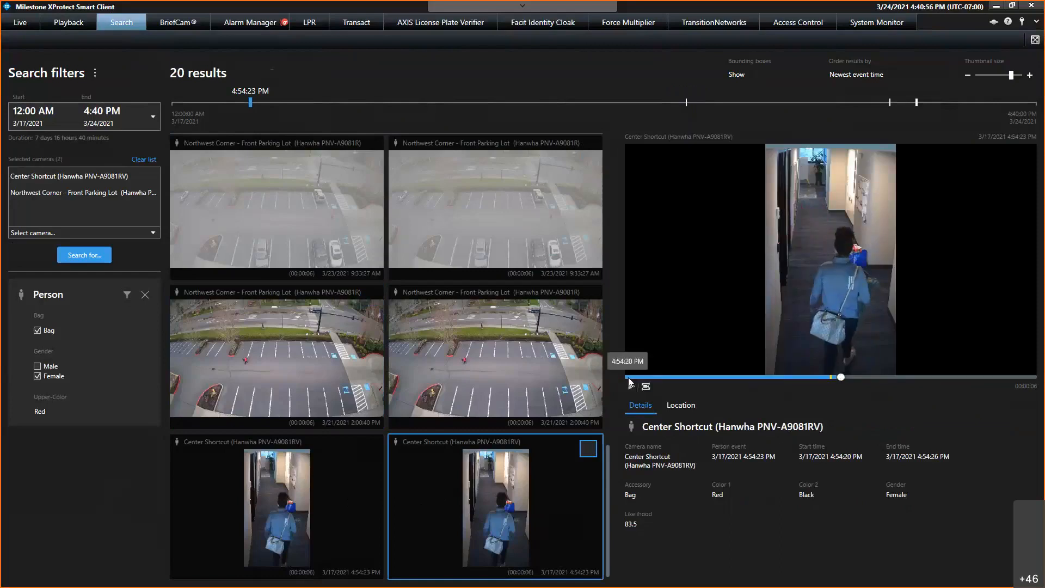
# Rewind the paused Center Shortcut clip to its start and zoom in on the person in the hallway.
pyautogui.click(628, 378)
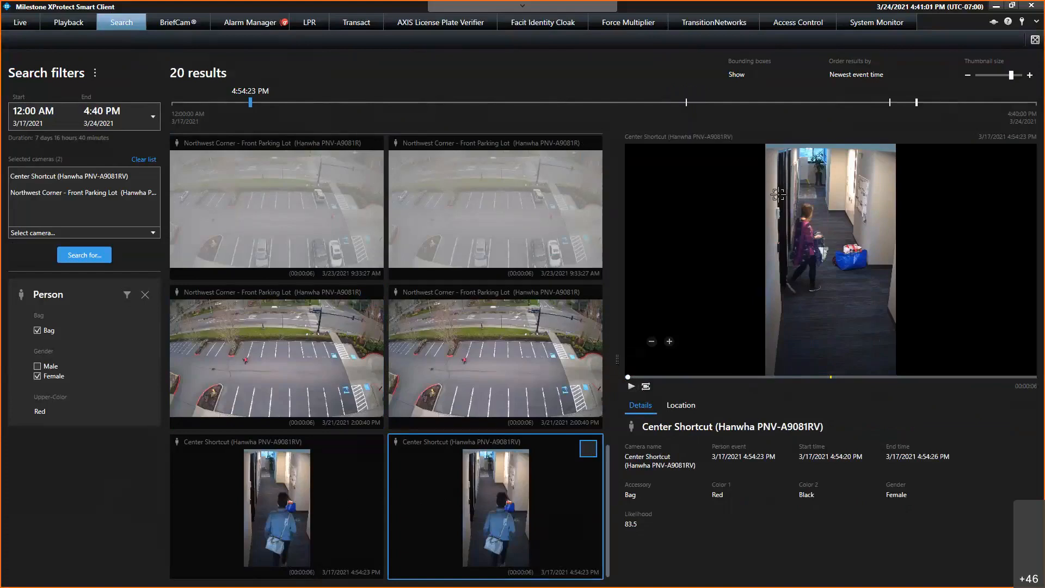
pyautogui.scroll(1, 831, 234)
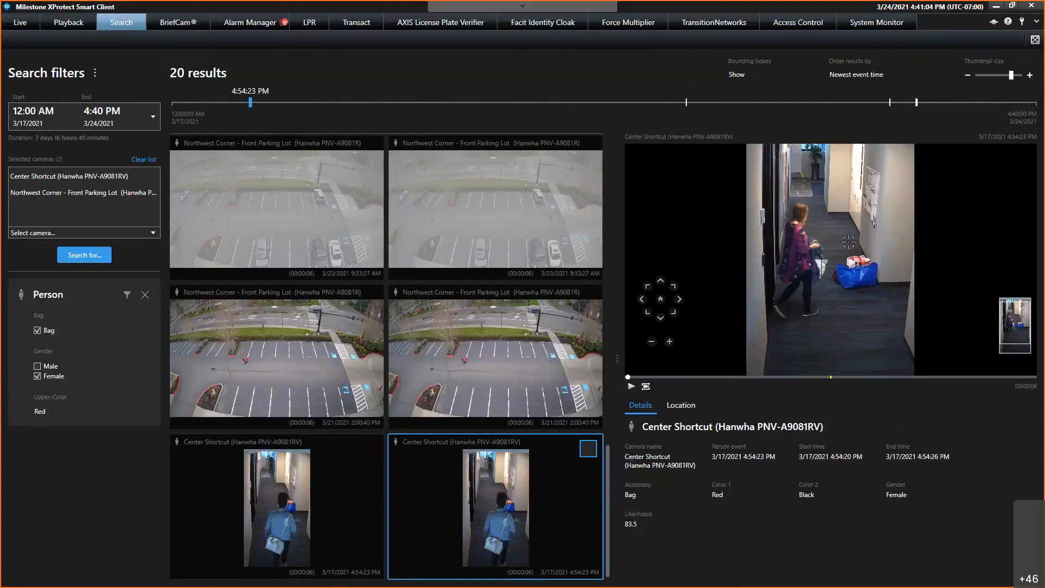
# Preview the second 3/21/2021 2:00:40 PM parking lot result, pause and rewind it, and zoom in on the person with the dog.
pyautogui.click(521, 364)
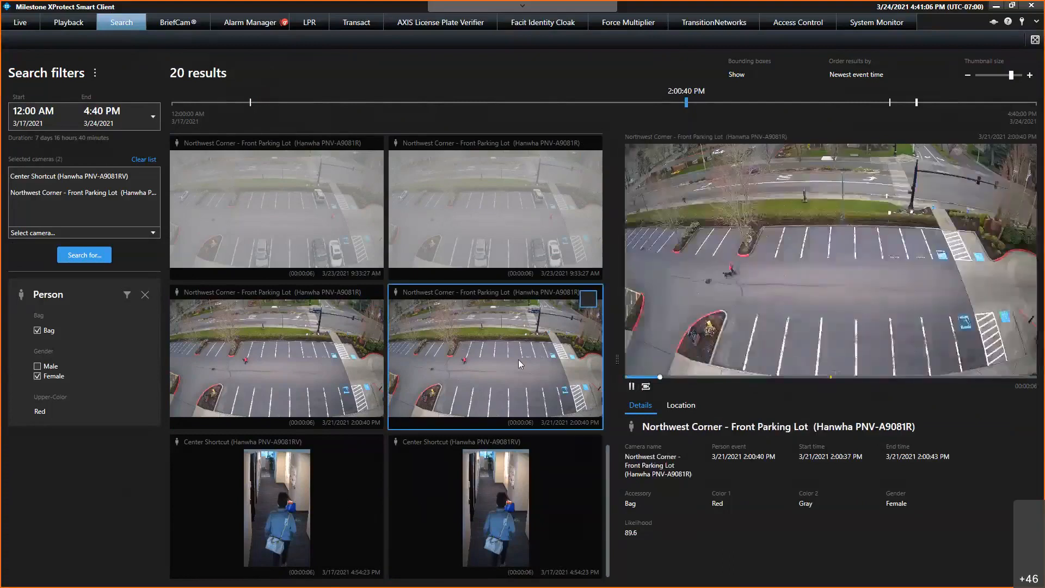
pyautogui.click(632, 386)
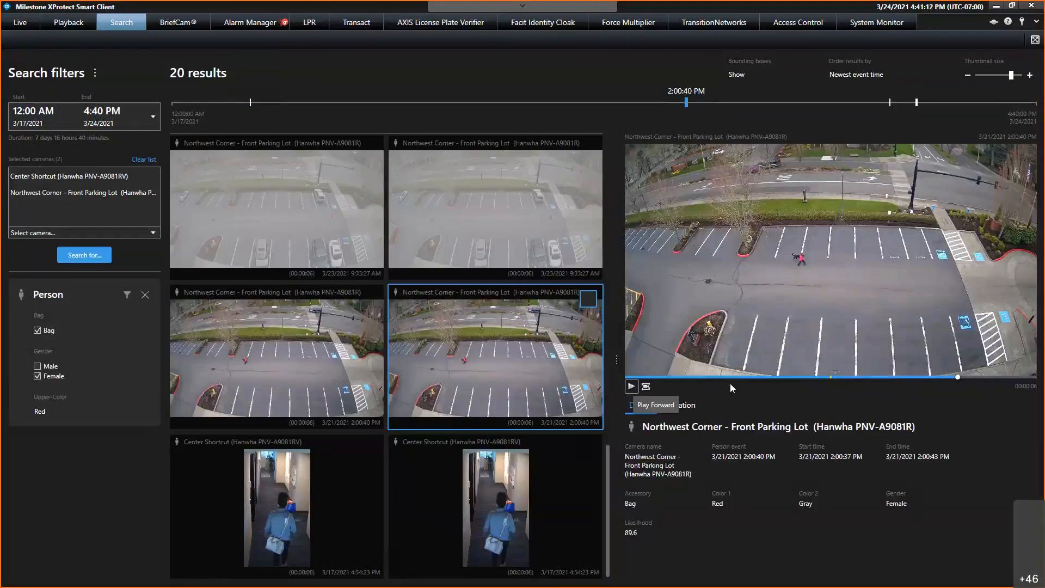
pyautogui.click(710, 378)
pyautogui.moveTo(704, 378); pyautogui.dragTo(745, 379)
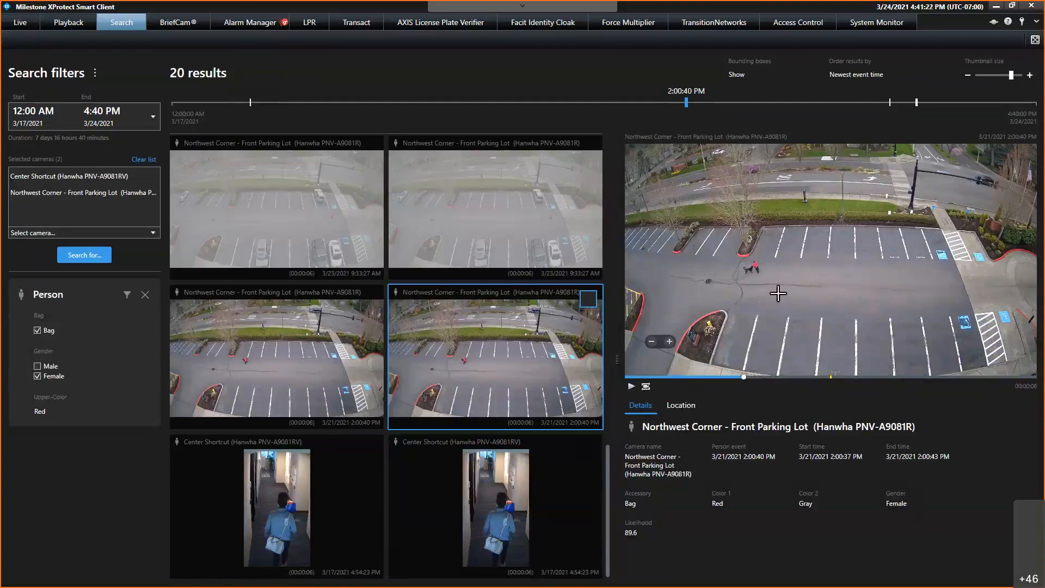
pyautogui.scroll(3, 777, 293)
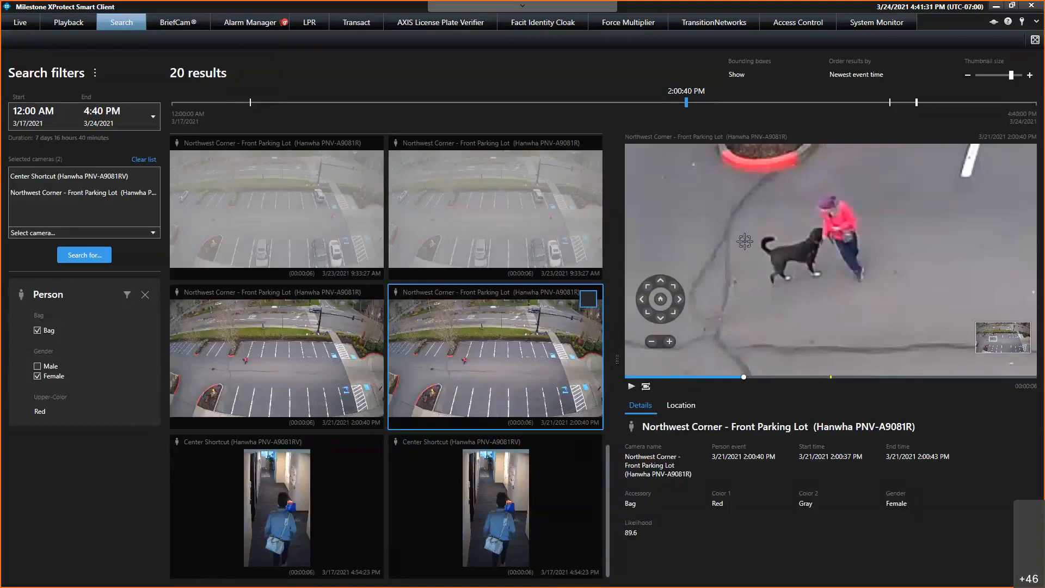
# Show the private Hanwha view live and expand the public Analytic Group down to its Hanwha Analytics views.
pyautogui.click(21, 25)
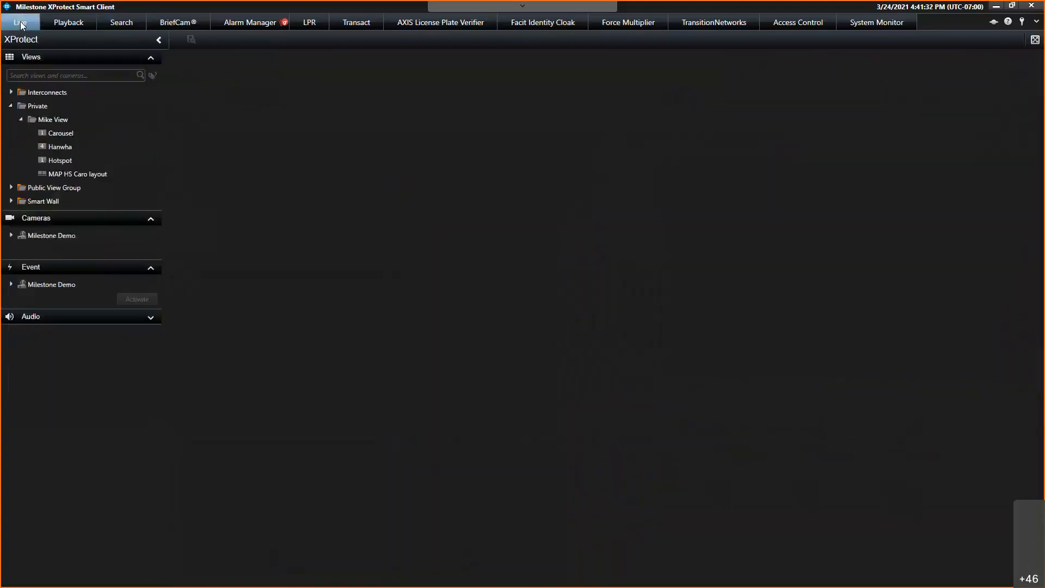
pyautogui.click(21, 145)
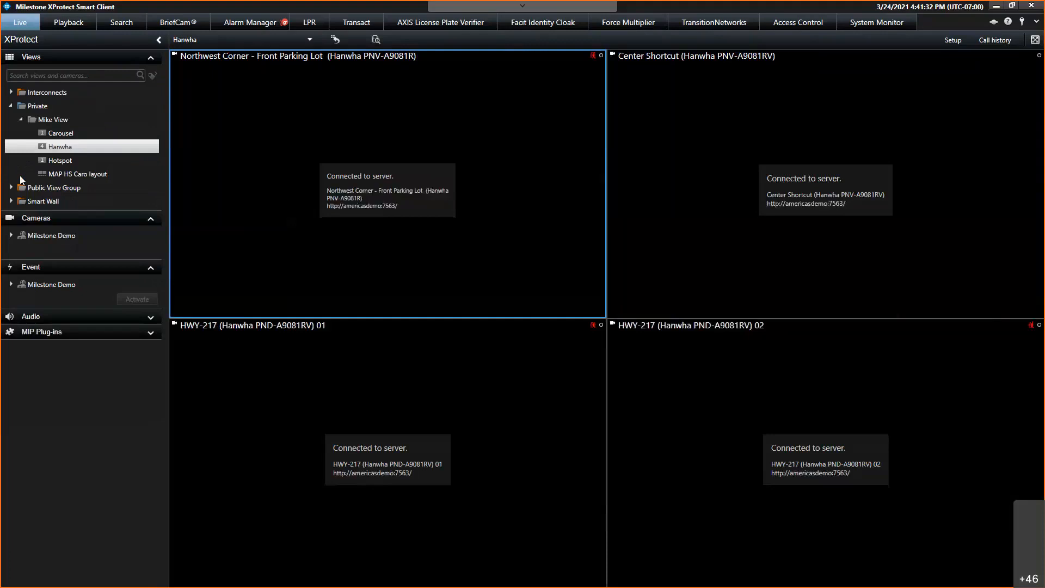
pyautogui.click(11, 188)
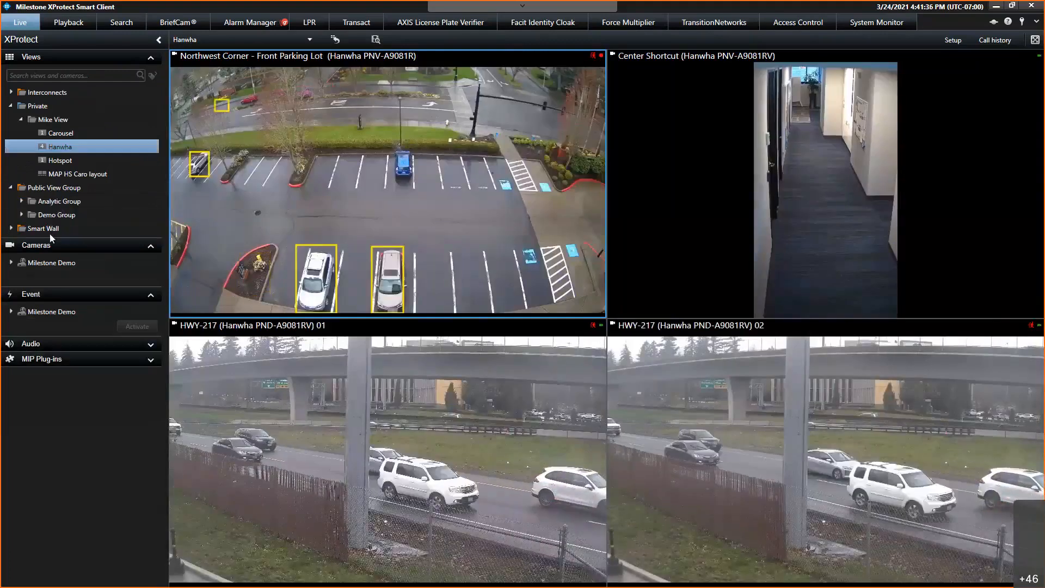
pyautogui.click(22, 201)
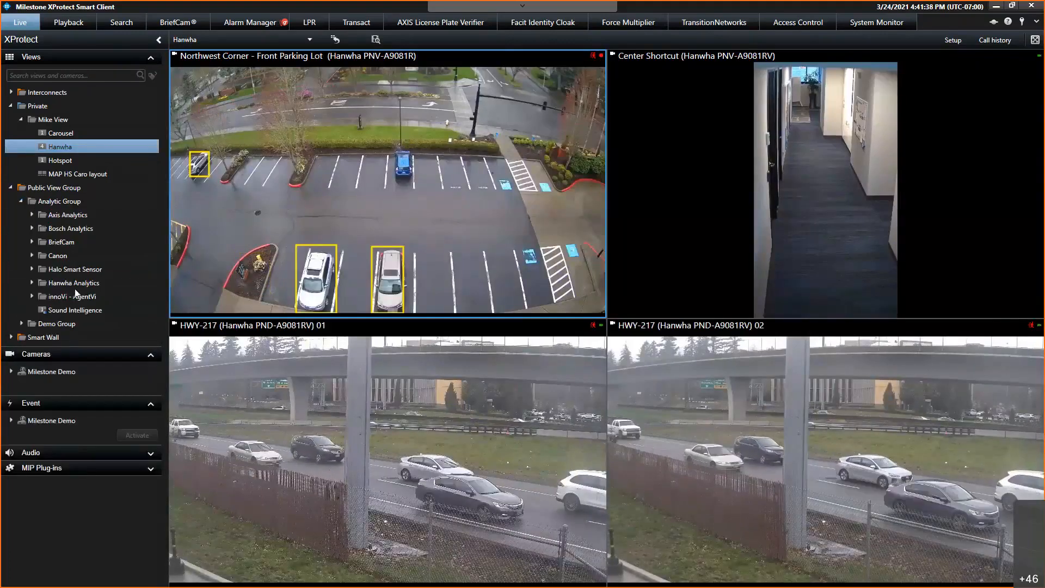
pyautogui.click(47, 279)
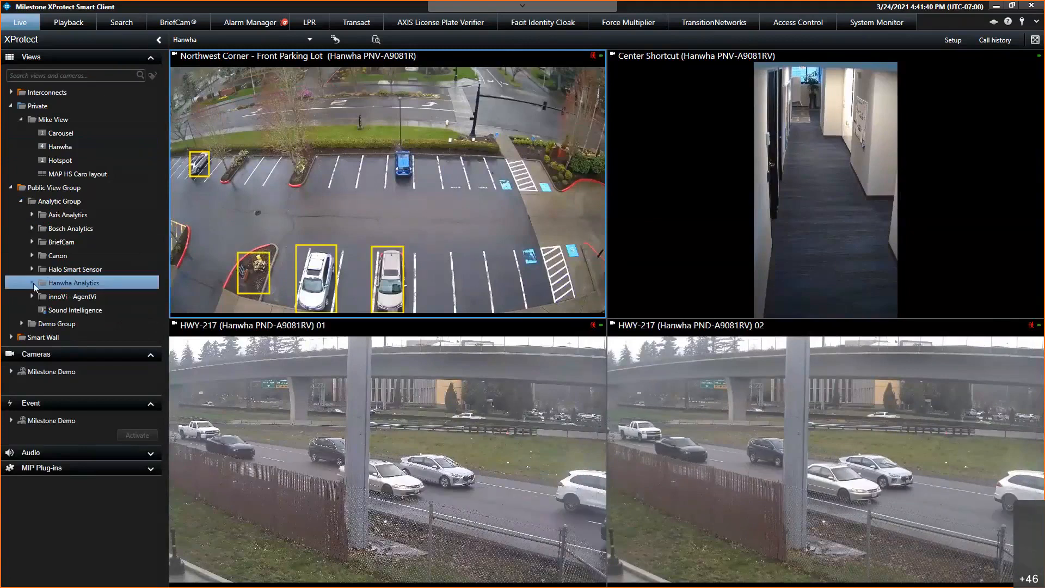
pyautogui.click(30, 283)
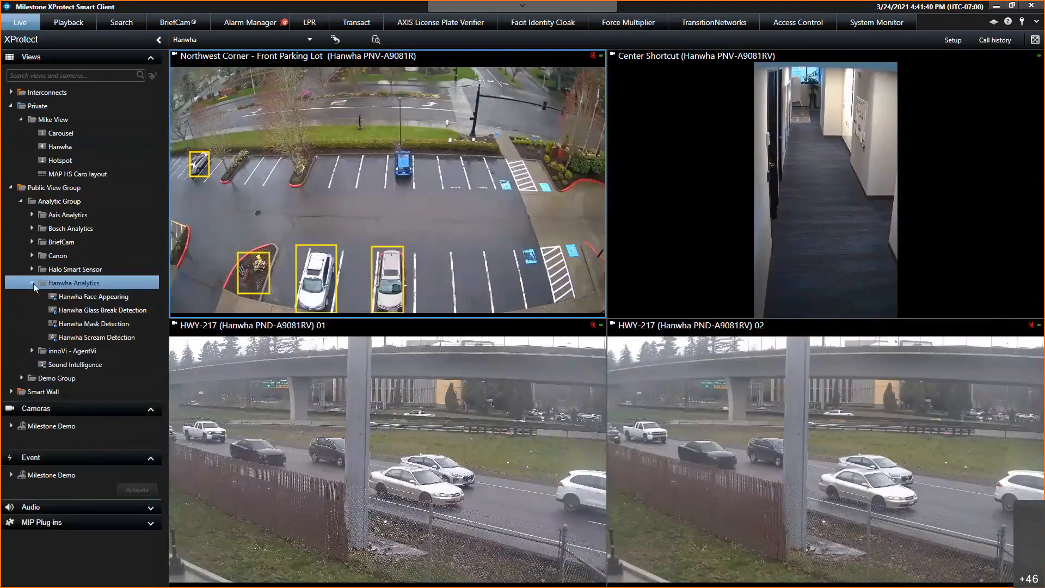
# Open the Hanwha Face Appearing view, play the 3:01:47 PM alarm and restore the live Center Shortcut camera to full view.
pyautogui.click(124, 297)
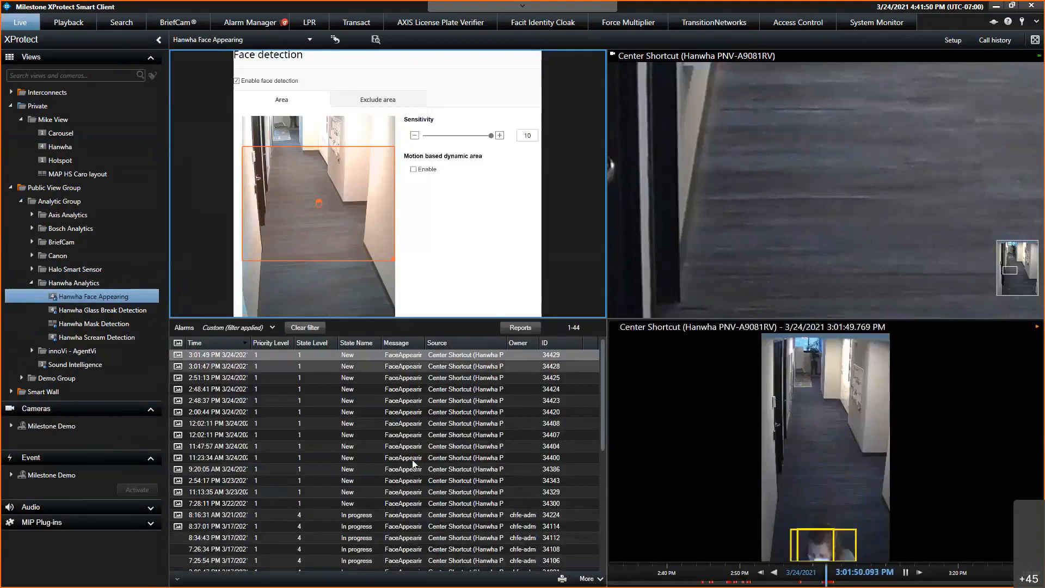
pyautogui.click(413, 368)
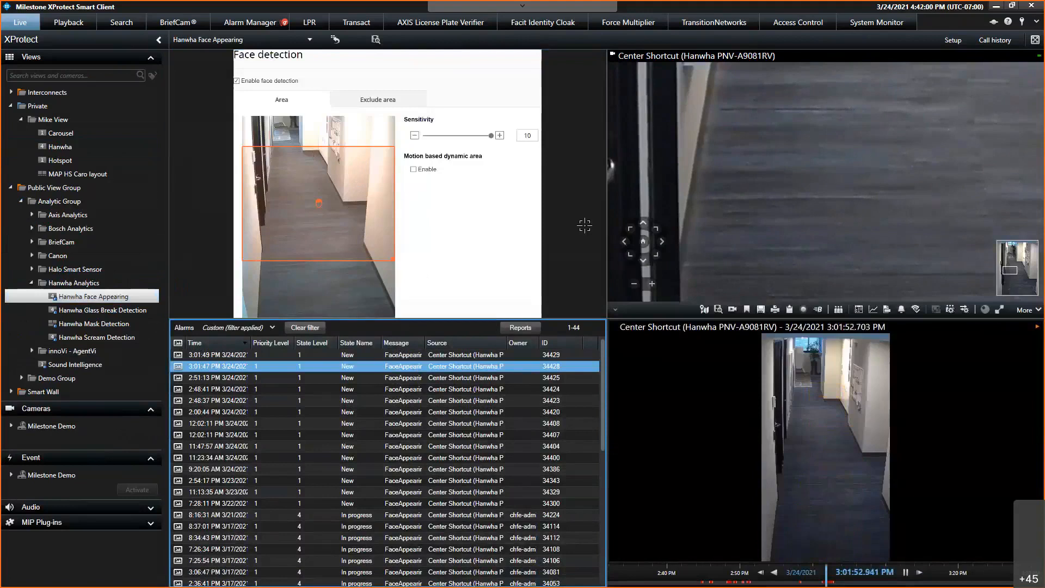
pyautogui.click(644, 242)
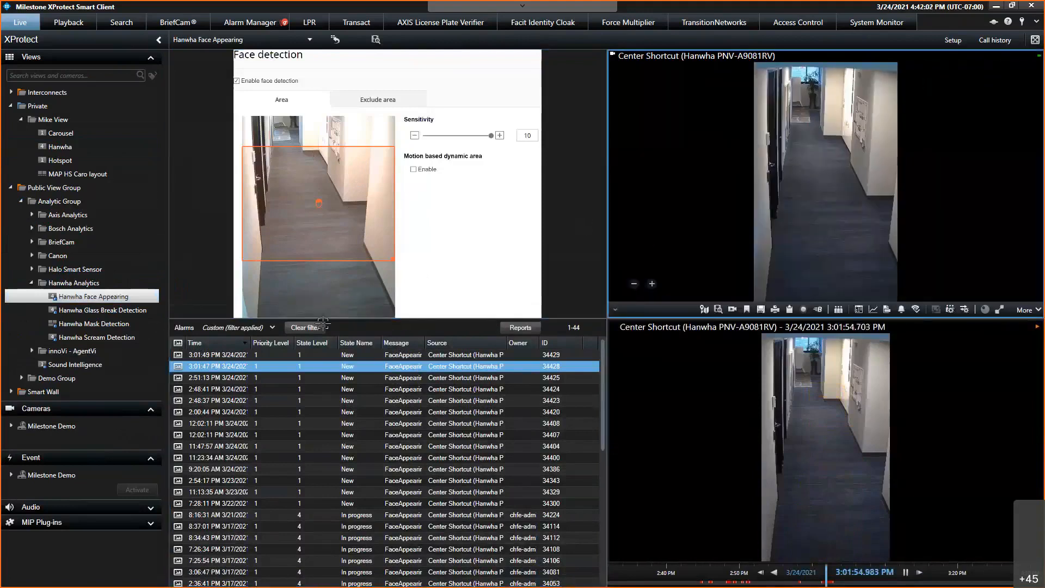
# Open the Hanwha Mask Detection view and play back the 12:38:31 PM alarm from 3/16/2021.
pyautogui.click(95, 325)
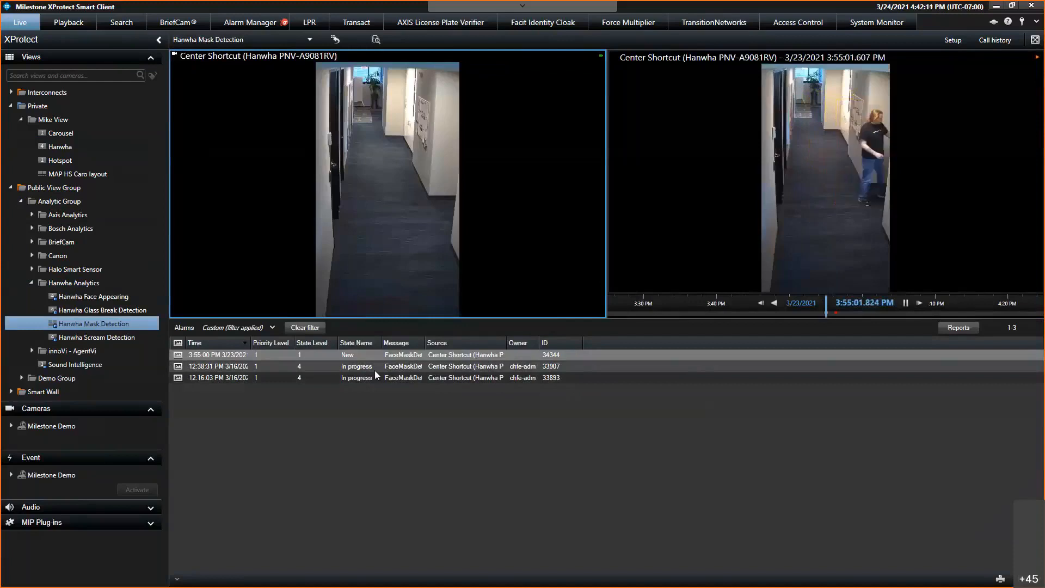
pyautogui.click(397, 370)
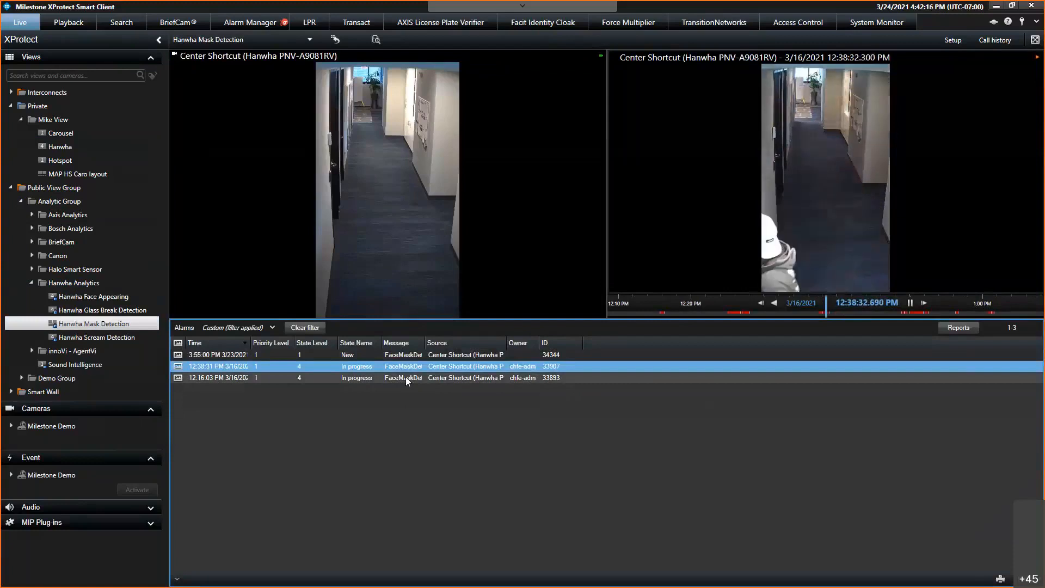
pyautogui.moveTo(305, 221)
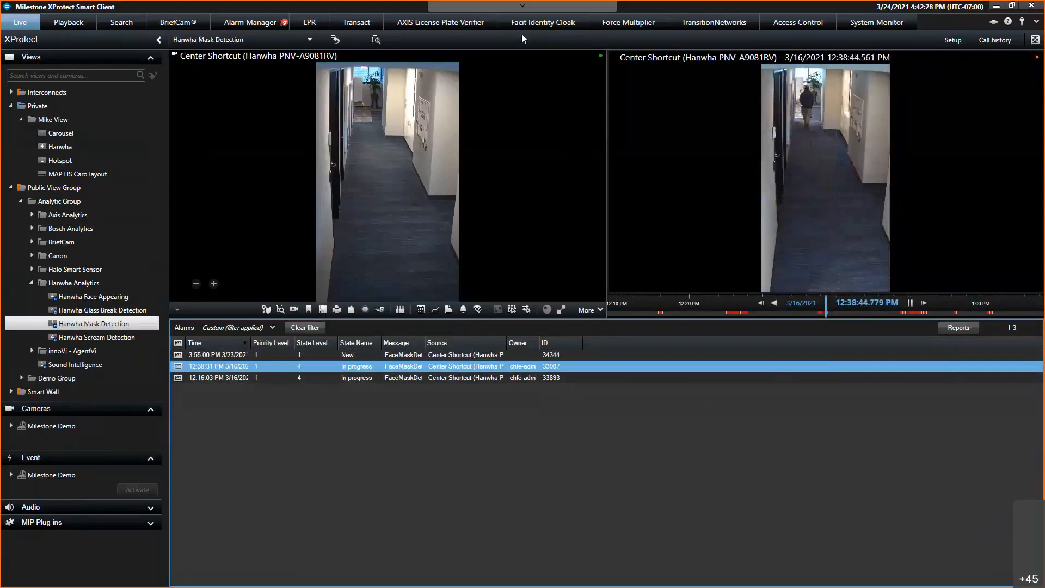
pyautogui.click(410, 80)
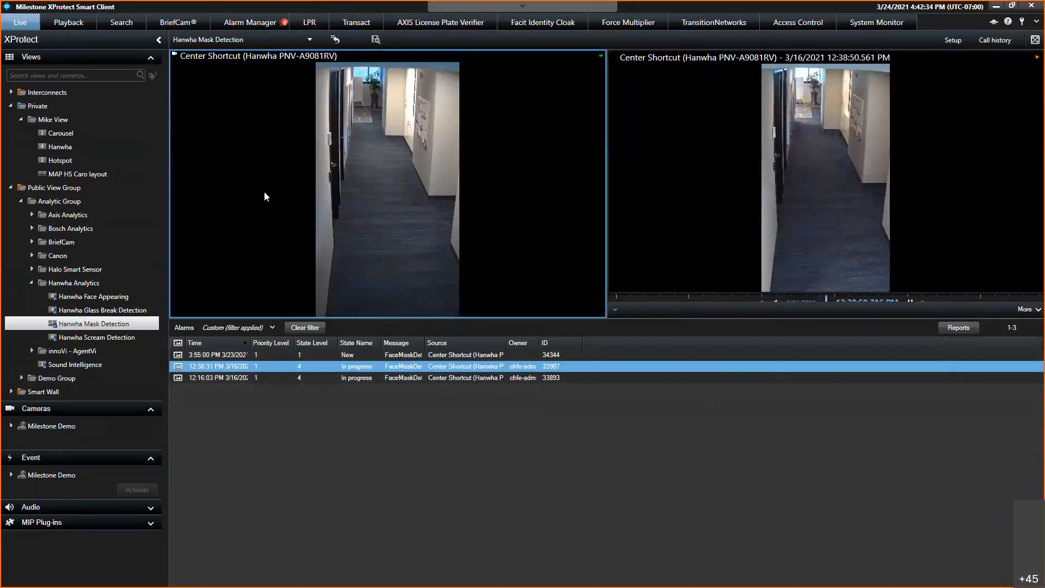
# Return to the Hanwha live view and open a maximized search window for the HWY-217 (Hanwha PND-A9081RV) 01 camera.
pyautogui.click(60, 147)
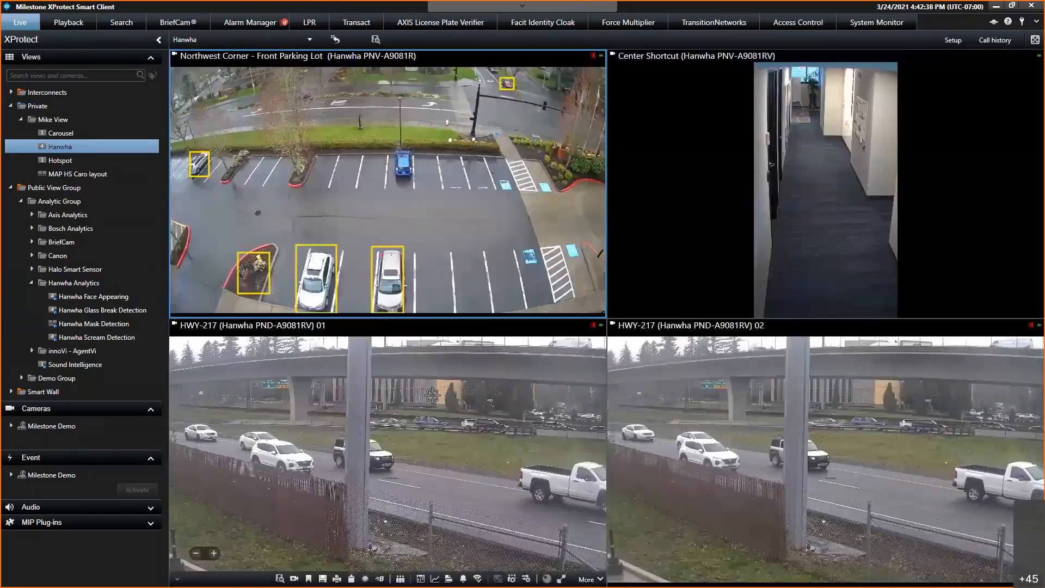
pyautogui.click(425, 401)
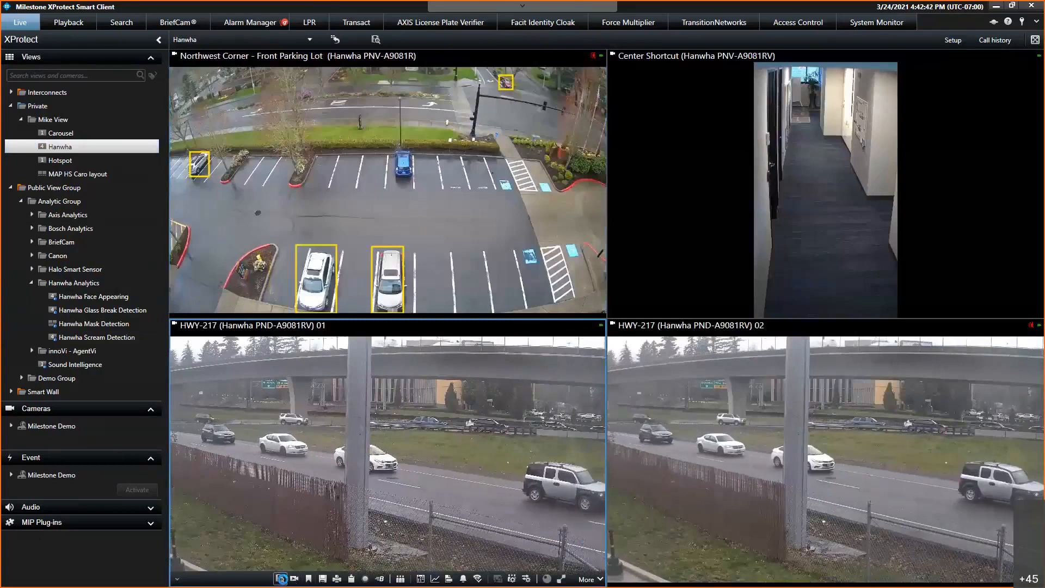
pyautogui.click(280, 579)
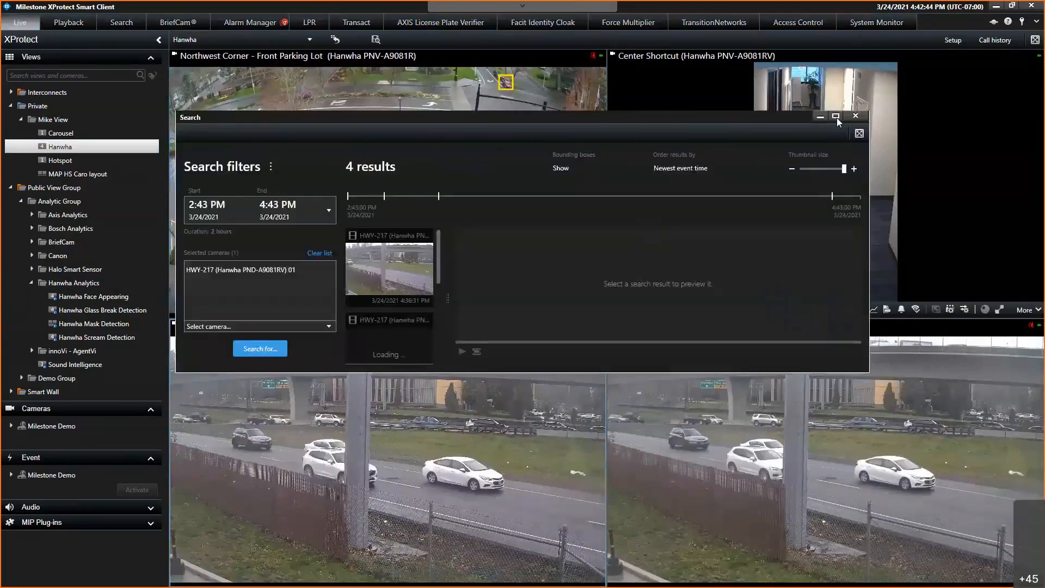
pyautogui.click(836, 116)
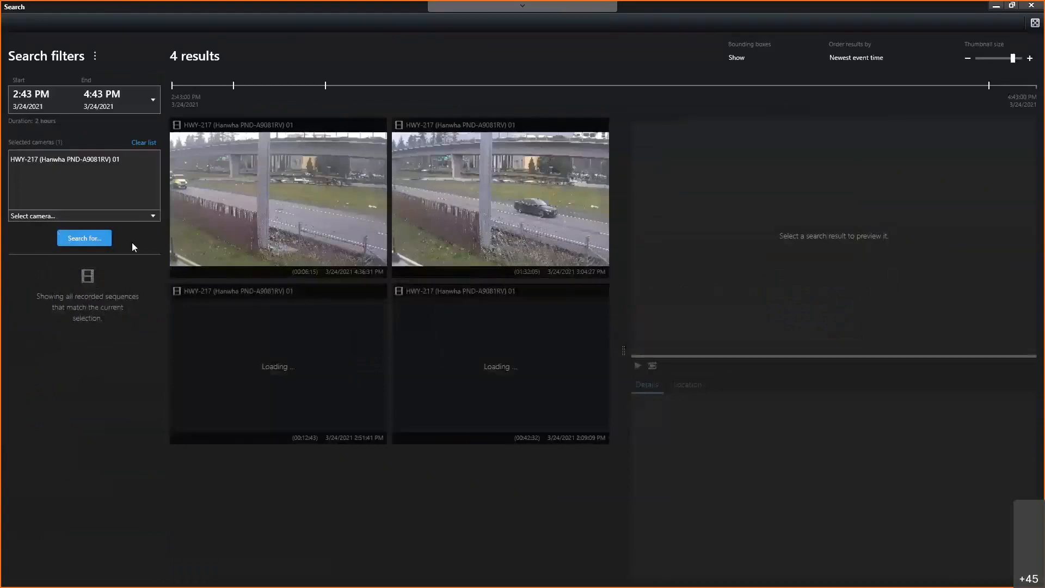
# Start a new Vehicle search on the HWY-217 01 recordings with the color filter set to Purple.
pyautogui.click(86, 238)
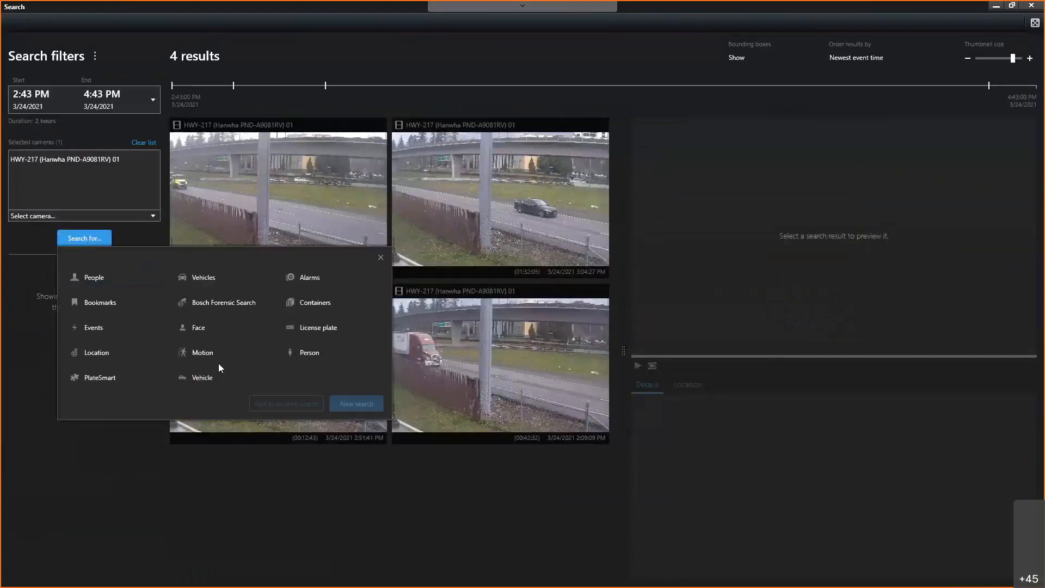
pyautogui.click(211, 380)
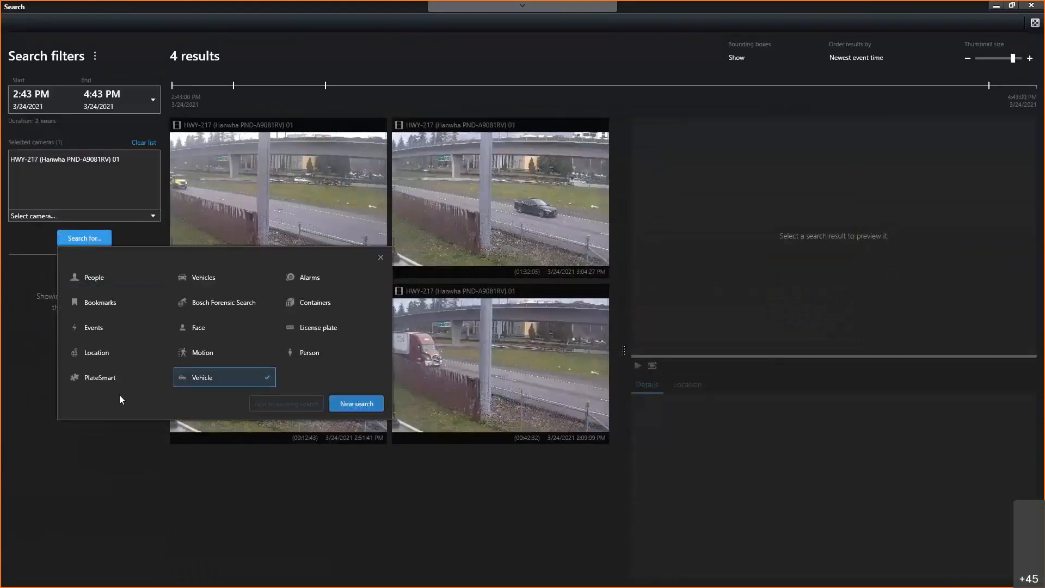
pyautogui.press('Return')
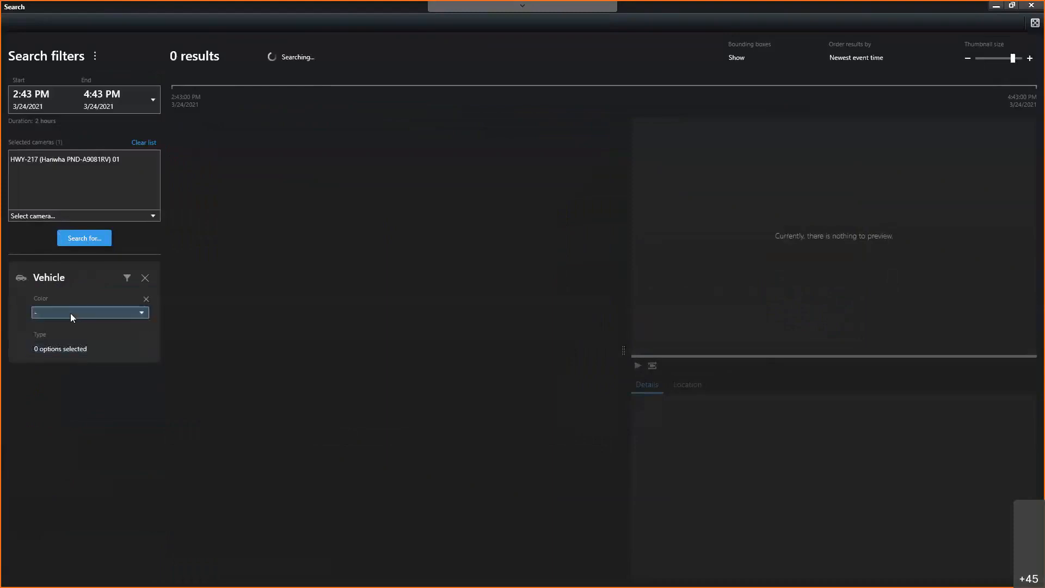
pyautogui.click(72, 317)
pyautogui.click(93, 346)
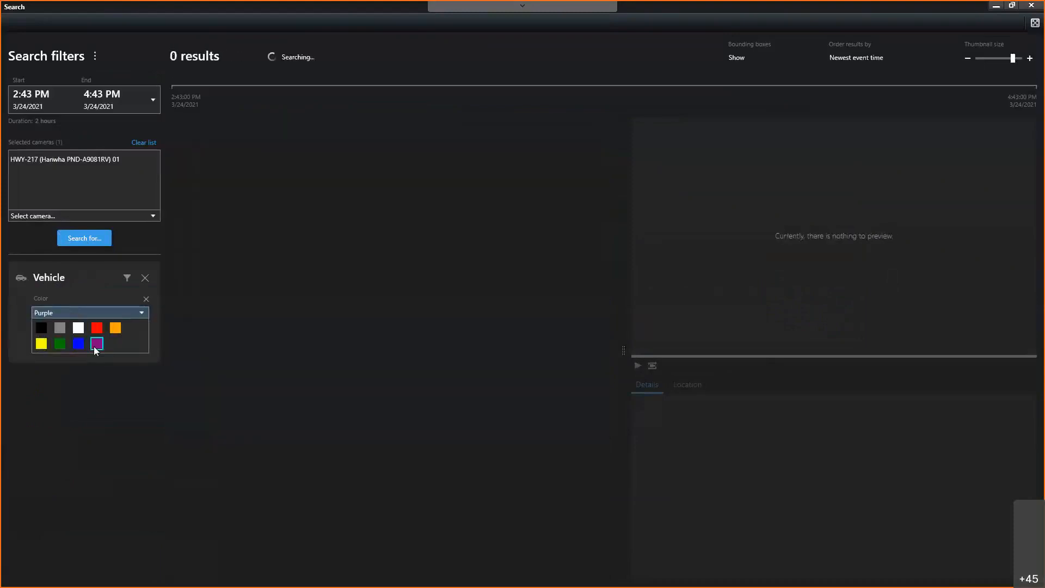
pyautogui.click(73, 498)
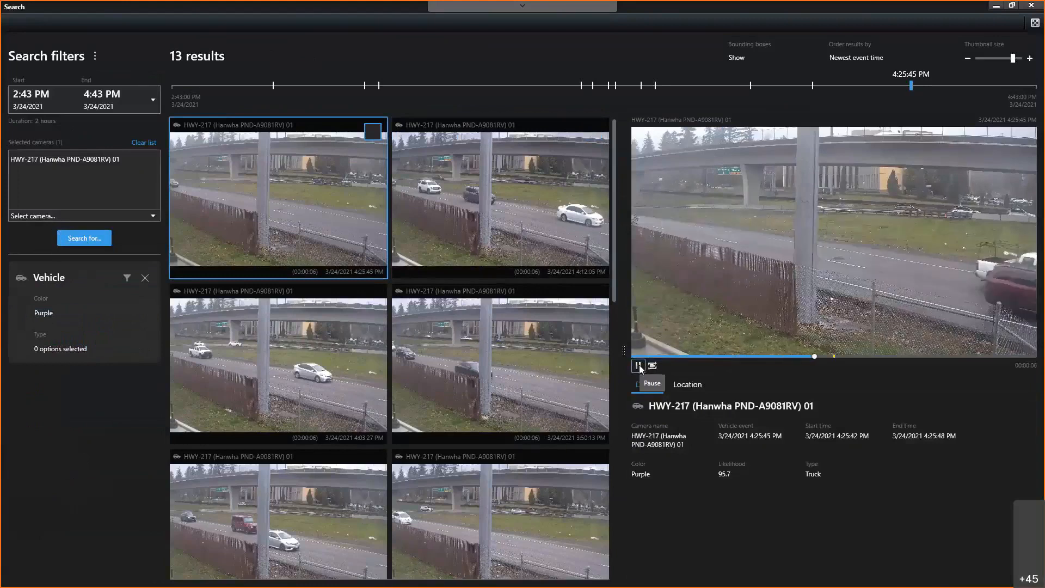
# Pause the 4:25:45 PM HWY-217 clip, rewind it slightly and zoom in on the dark red vehicle.
pyautogui.click(640, 369)
pyautogui.moveTo(856, 356); pyautogui.dragTo(804, 357)
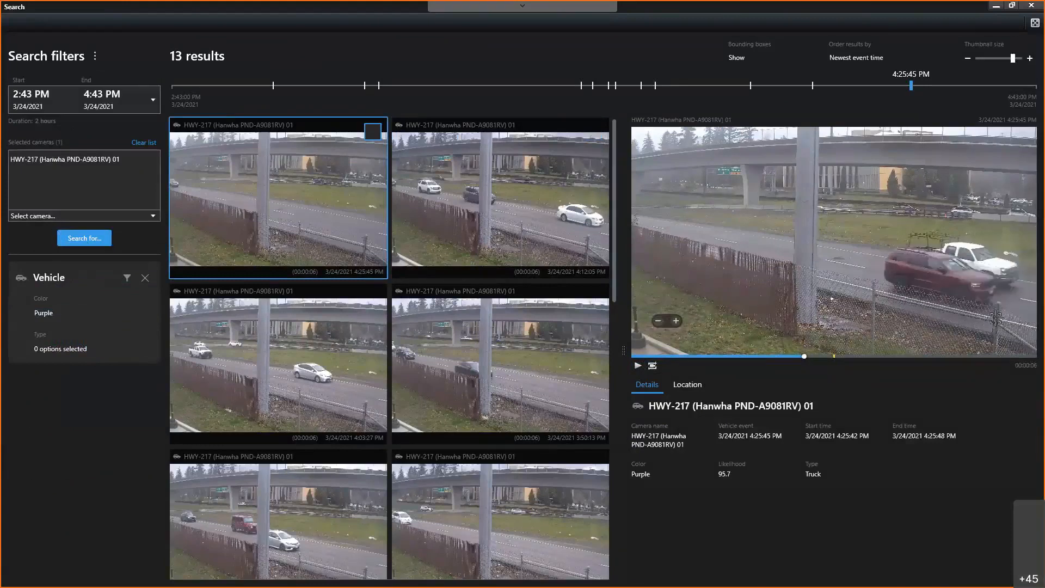
pyautogui.scroll(3, 905, 278)
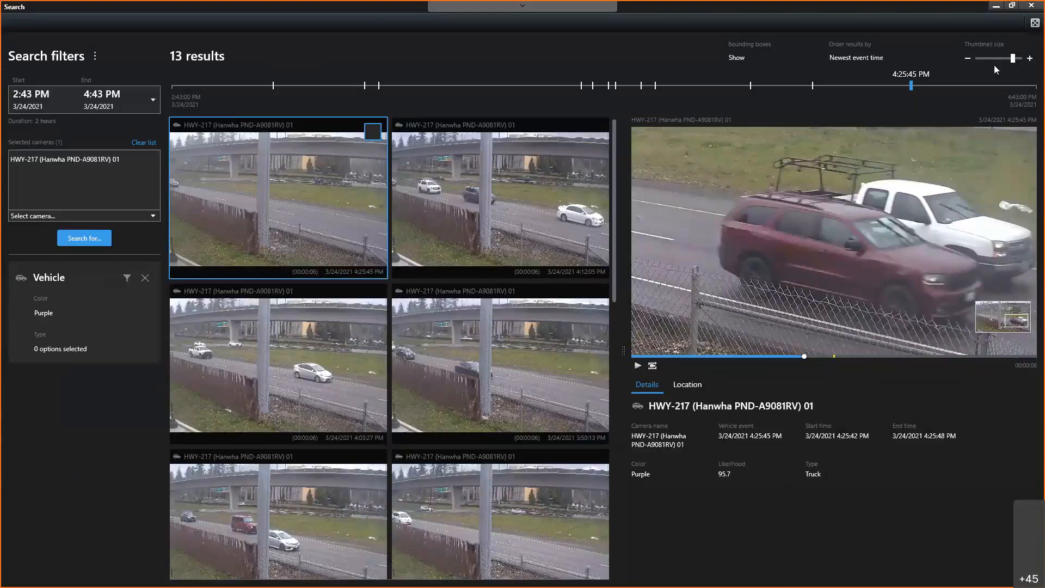
# Close the search window and reveal the remote session toolbar.
pyautogui.click(1025, 9)
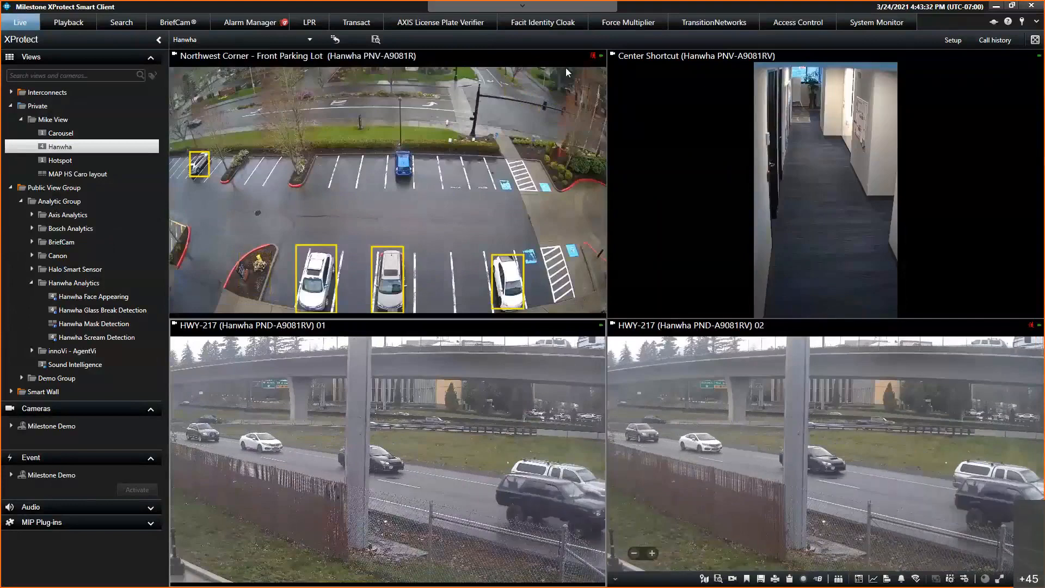
pyautogui.click(522, 6)
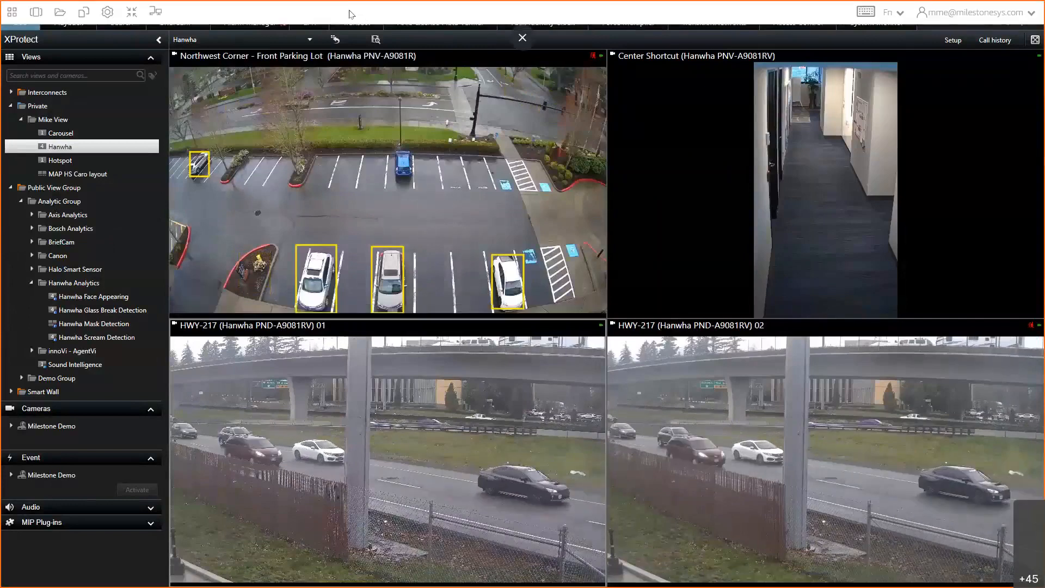